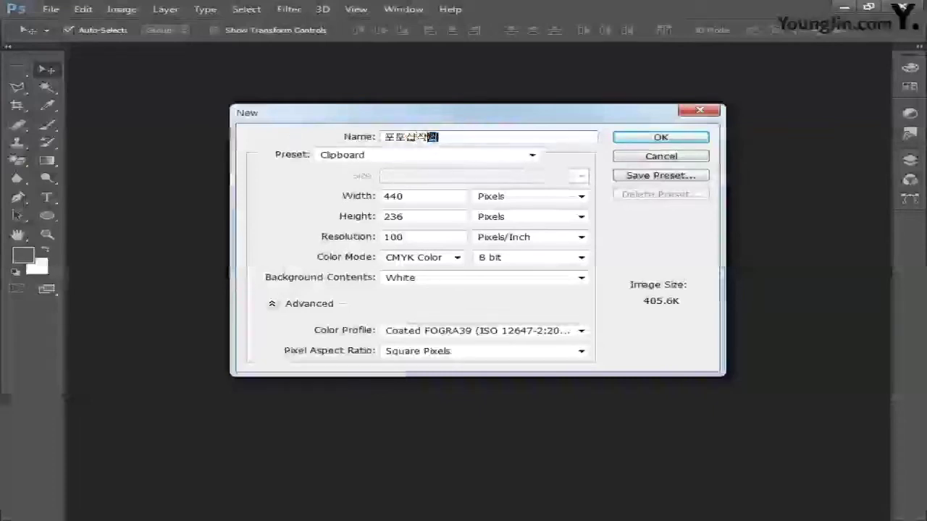
- Set the new document's size to 166 millimeters wide and 226 millimeters high
click(416, 197)
drag(416, 197, 314, 205)
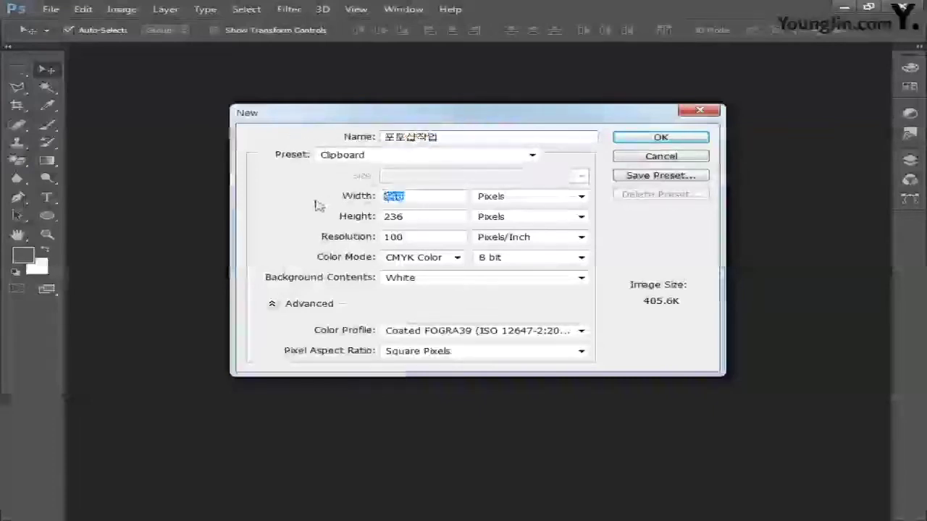
text(166)
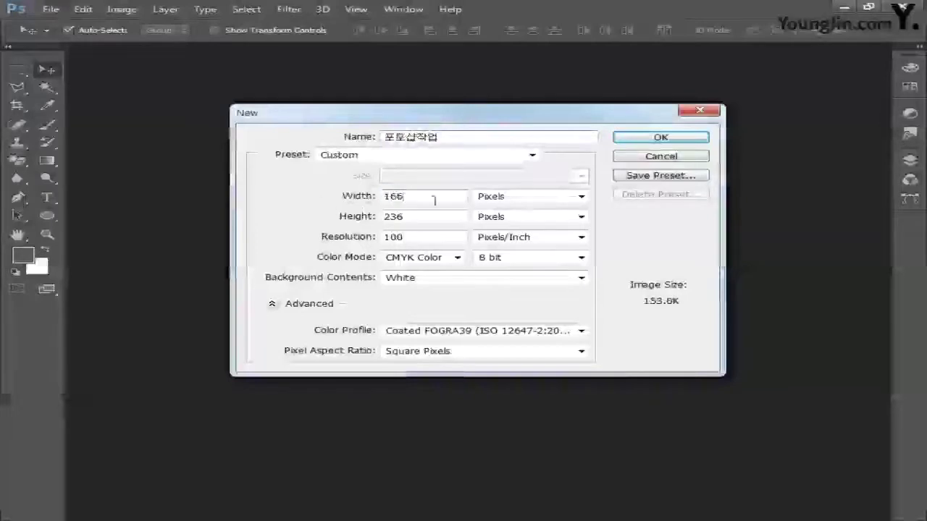
click(530, 196)
click(509, 244)
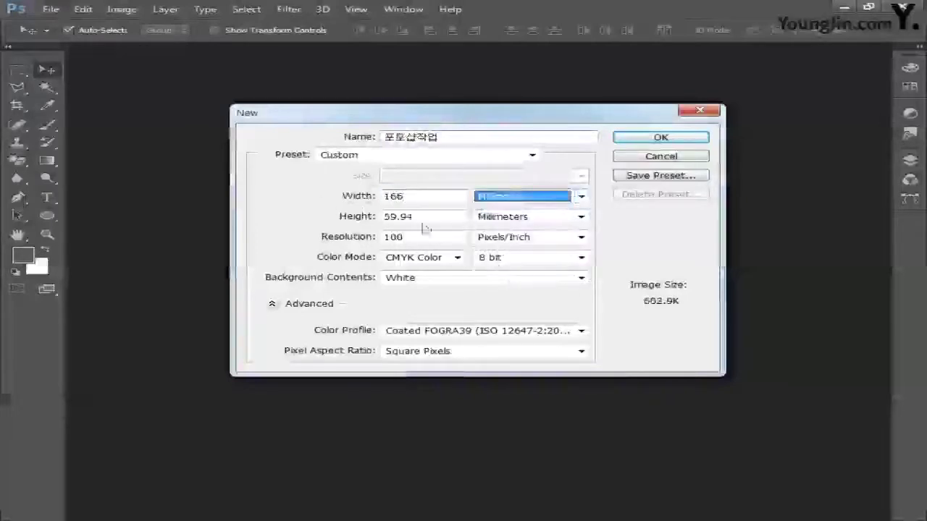
drag(427, 217, 326, 226)
text(226)
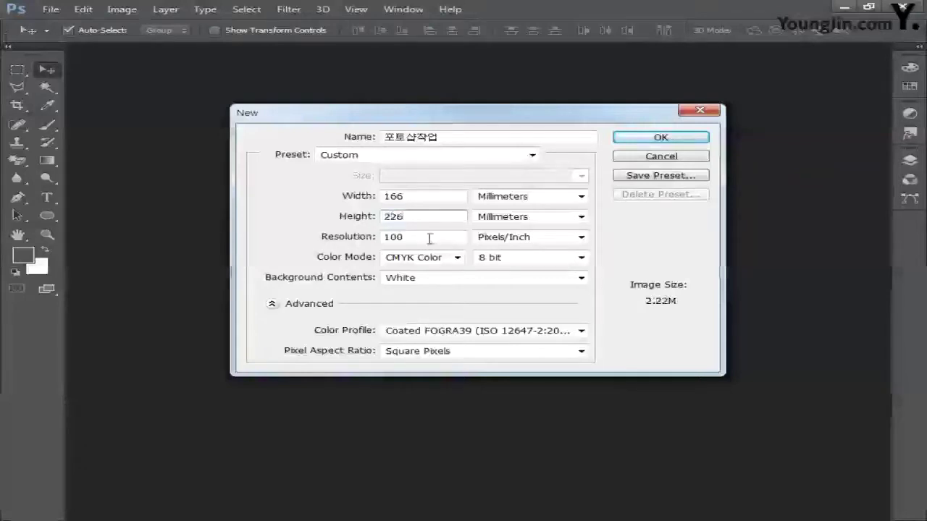
- Set the resolution to 100 pixels/inch and the color mode to CMYK Color, and create the document
drag(432, 239, 304, 238)
text(100)
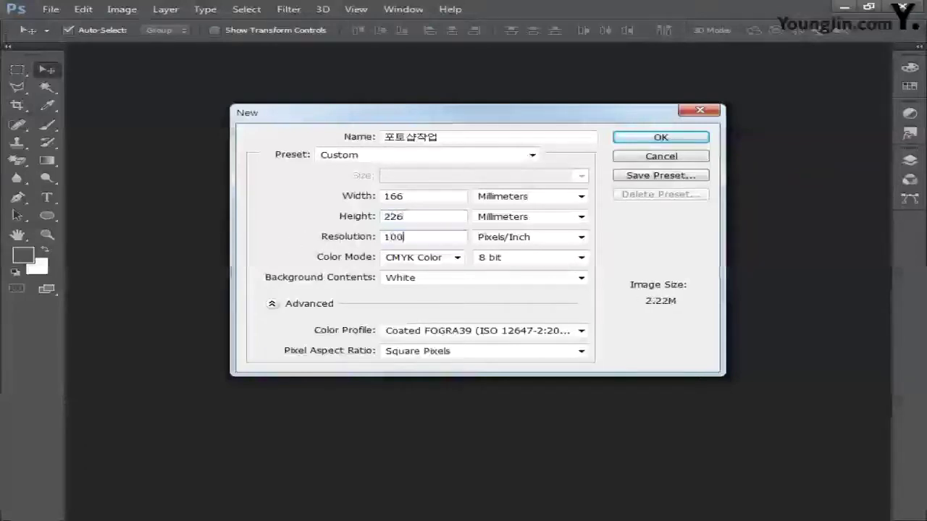
click(423, 259)
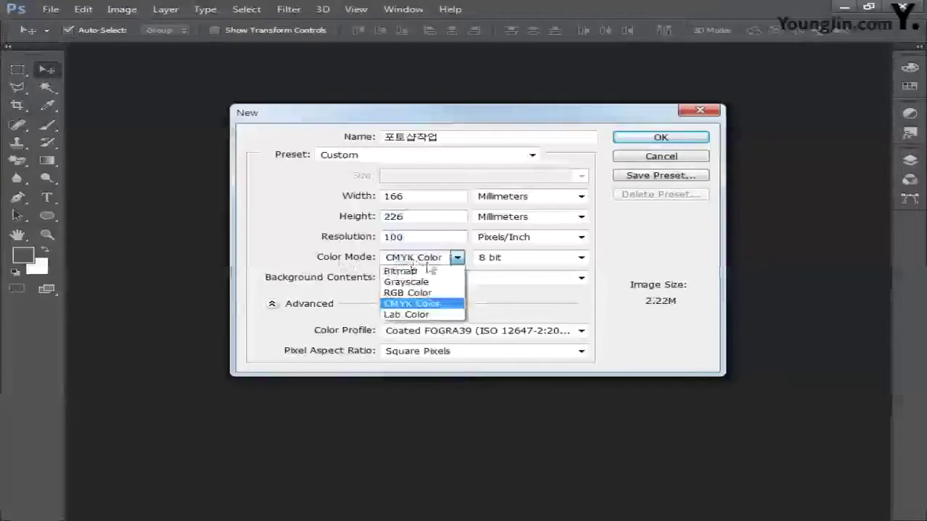
click(441, 304)
click(648, 139)
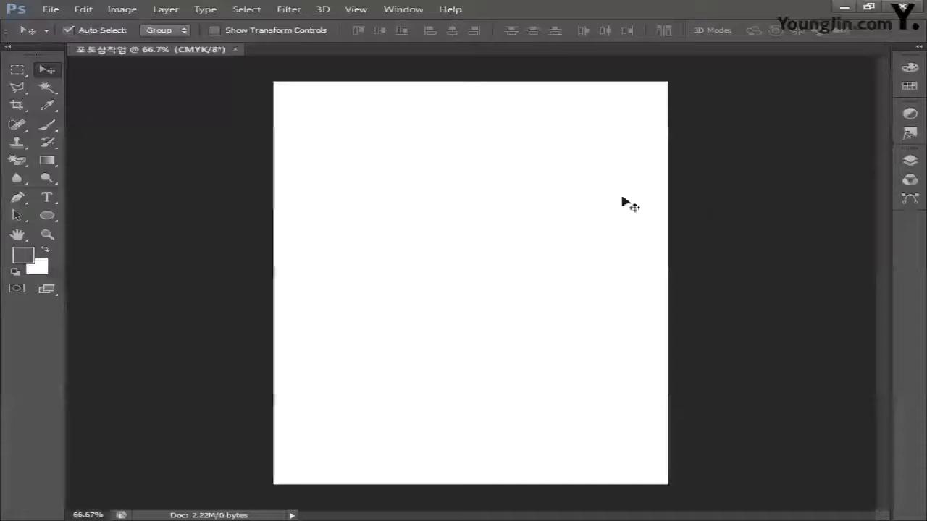
- Copy the red grid from the Illustrator artboard and paste it as pixels into the new Photoshop document
double_click(18, 235)
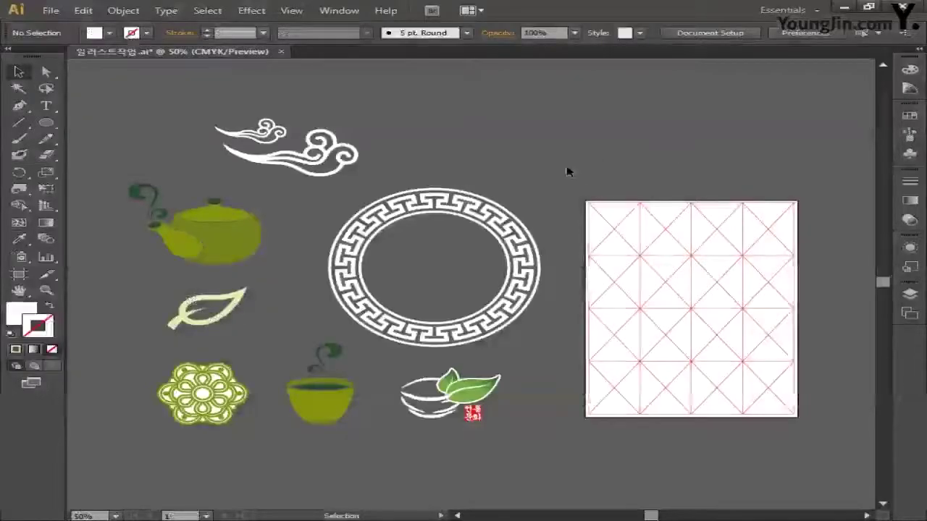
drag(816, 425, 830, 452)
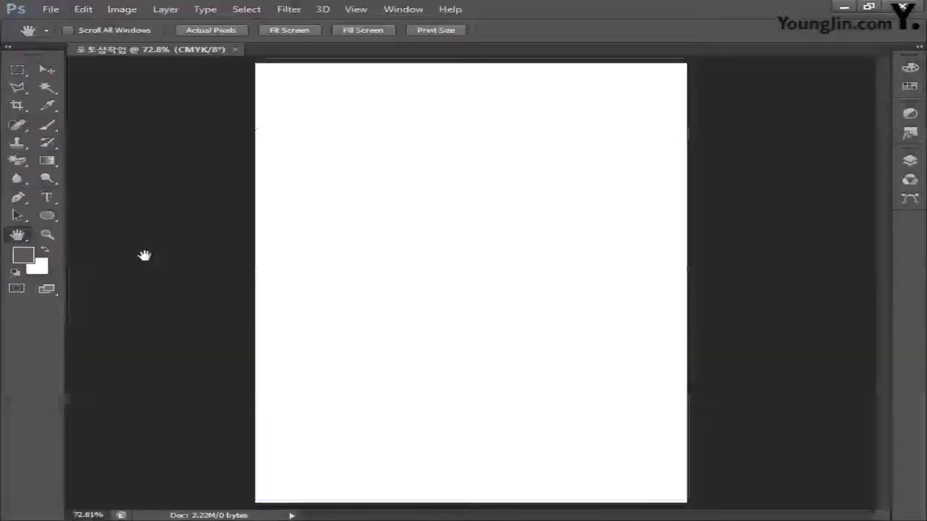
key(ctrl+v)
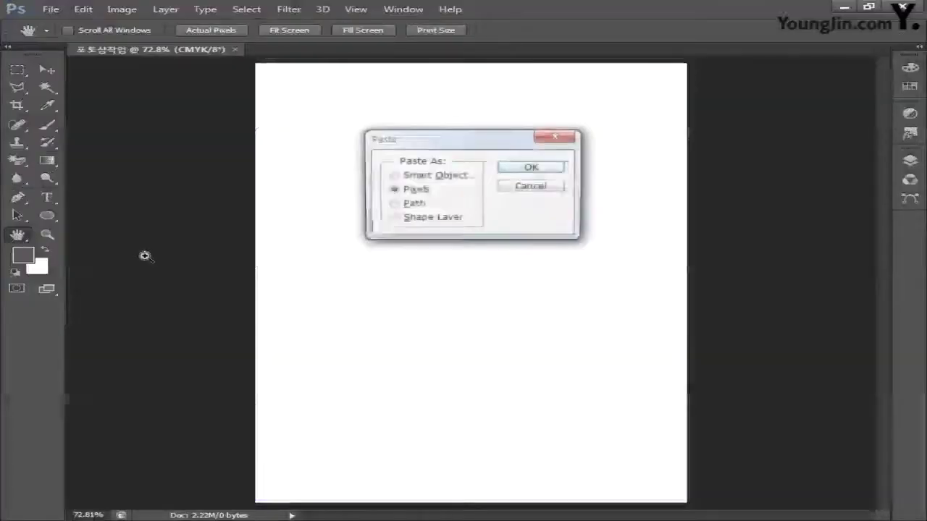
click(542, 171)
key(Return)
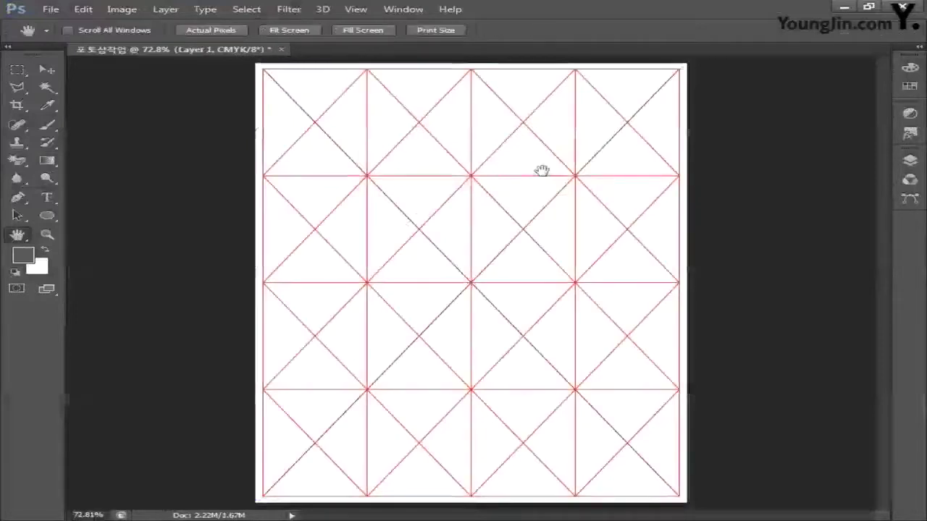
- Rename the pasted grid layer as 그리드
click(909, 160)
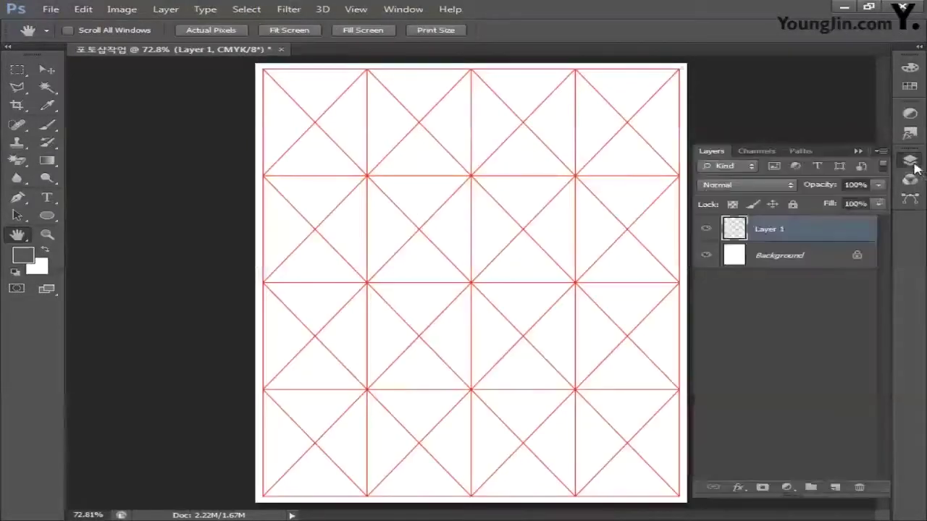
double_click(776, 230)
text(그리드)
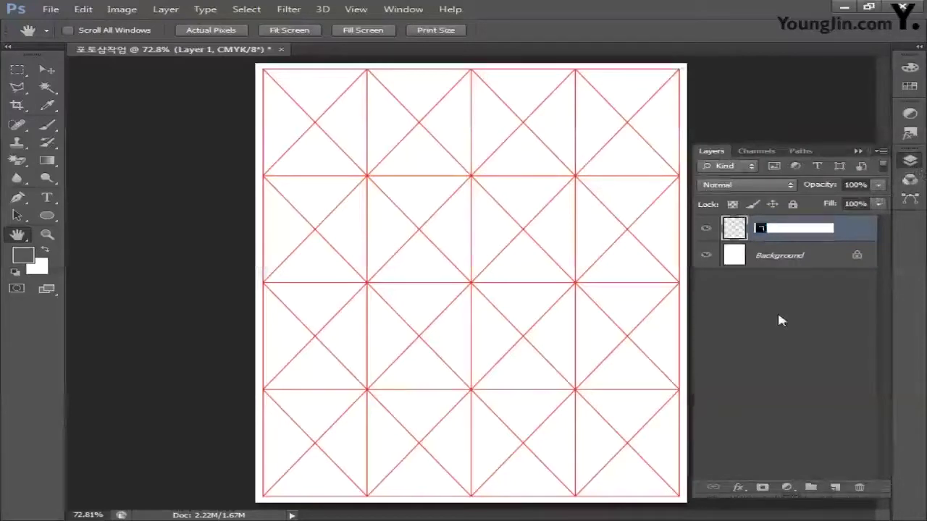
key(Return)
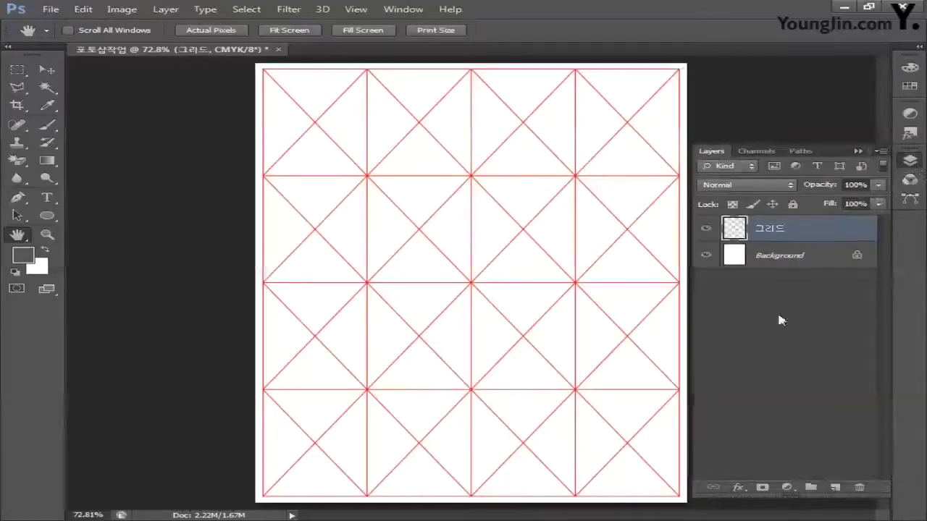
- Align the vertical centers of the 그리드 layer and the Background, and fully lock the 그리드 layer
shift+click(787, 259)
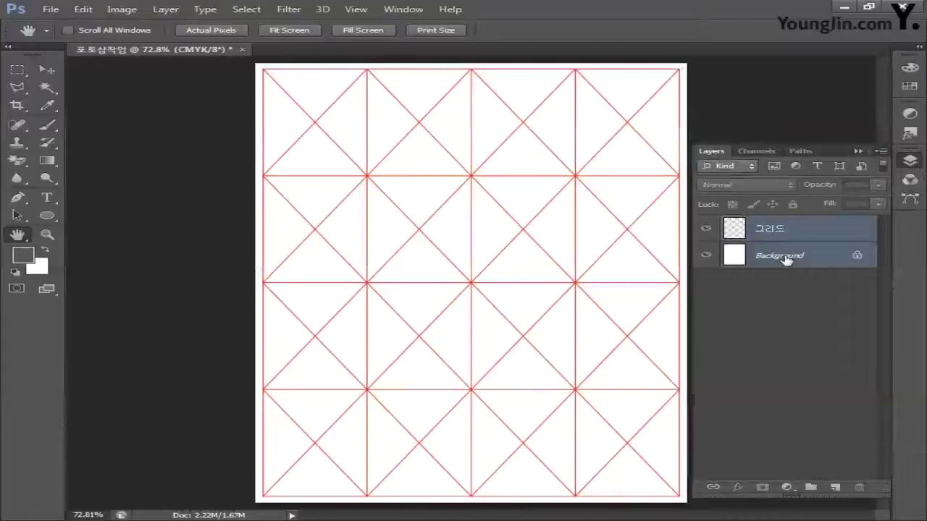
click(47, 69)
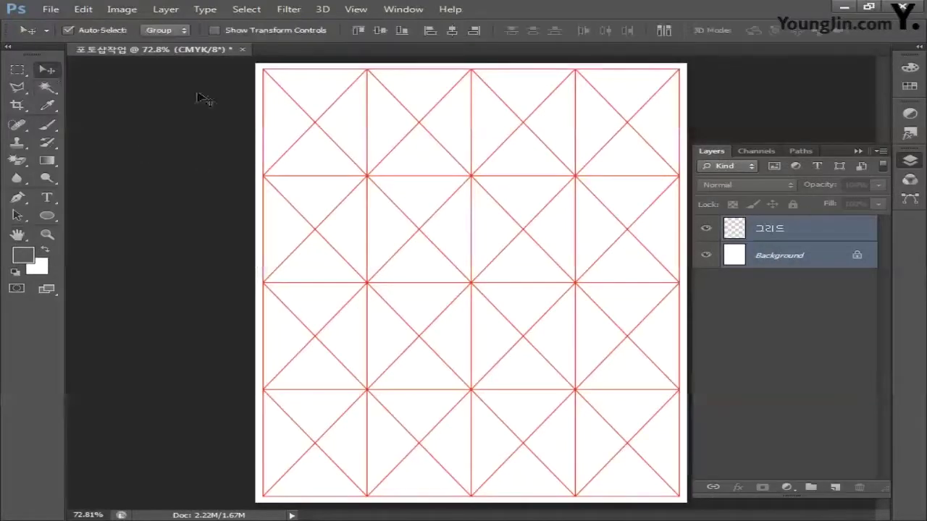
click(379, 31)
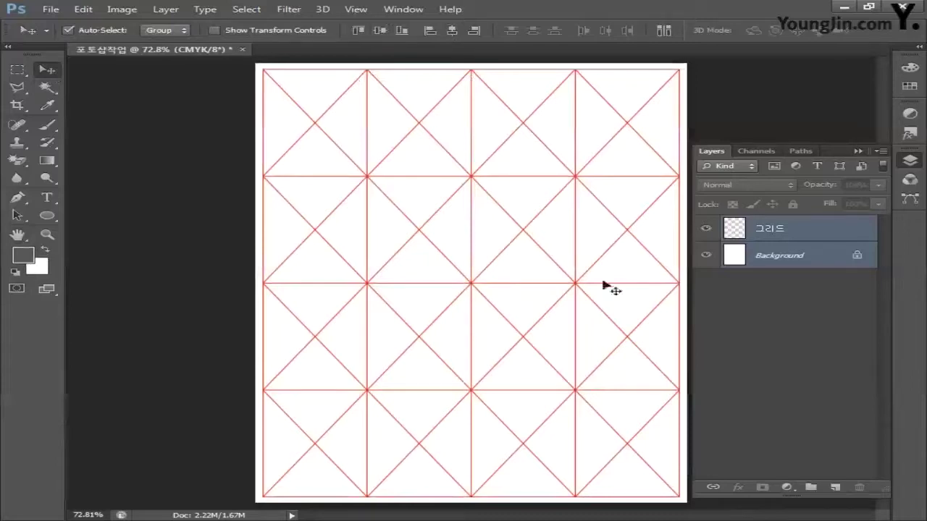
click(793, 230)
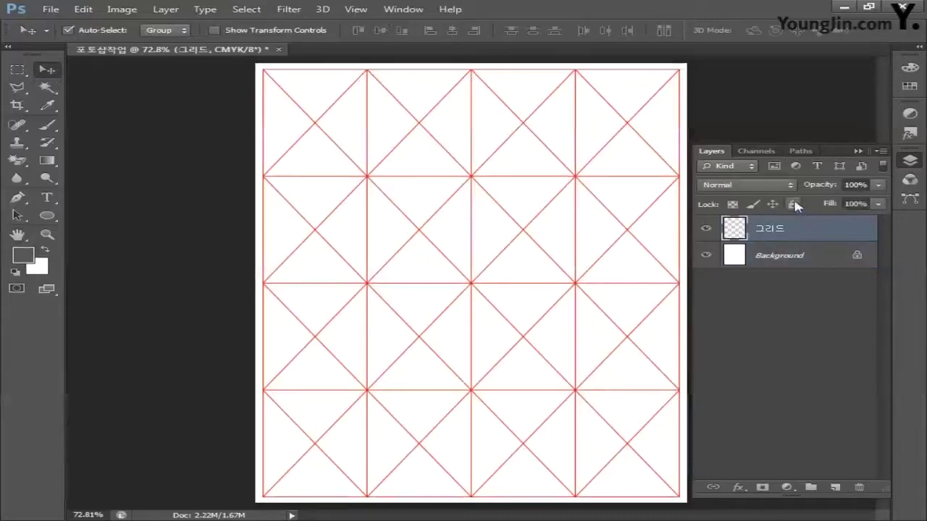
click(793, 204)
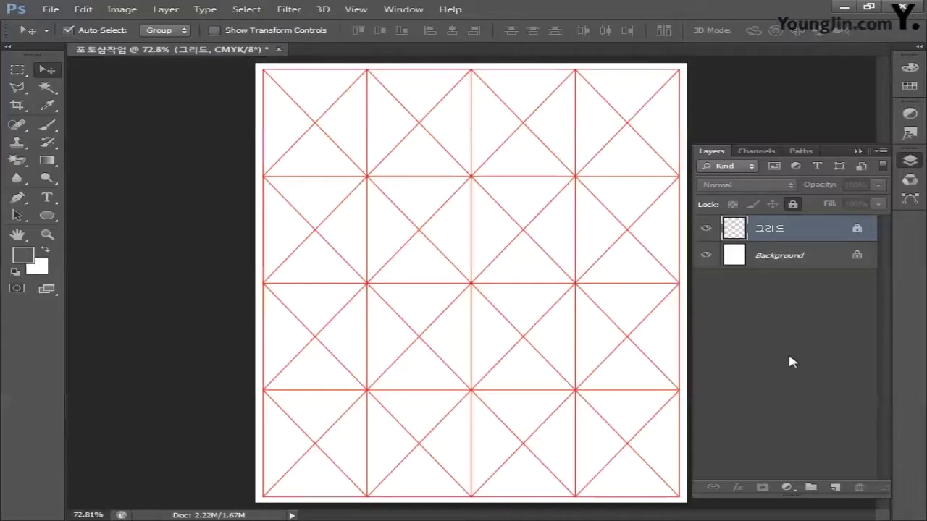
- Add a new layer named 배경 and place it directly below the 그리드 layer
click(835, 487)
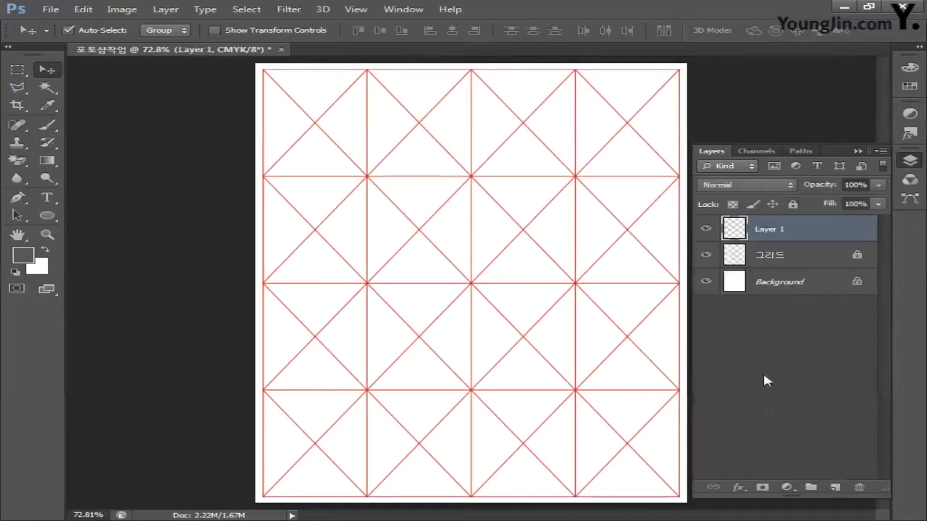
double_click(768, 229)
text(배경)
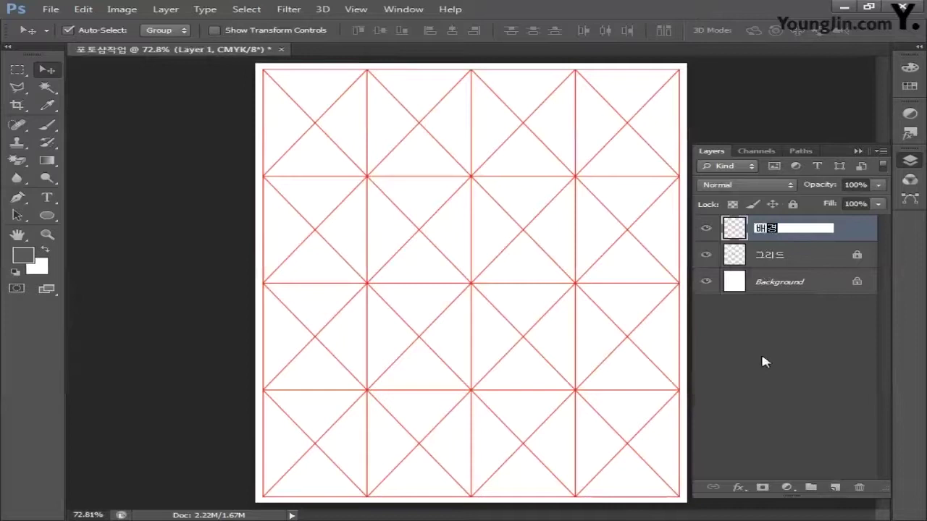
key(Return)
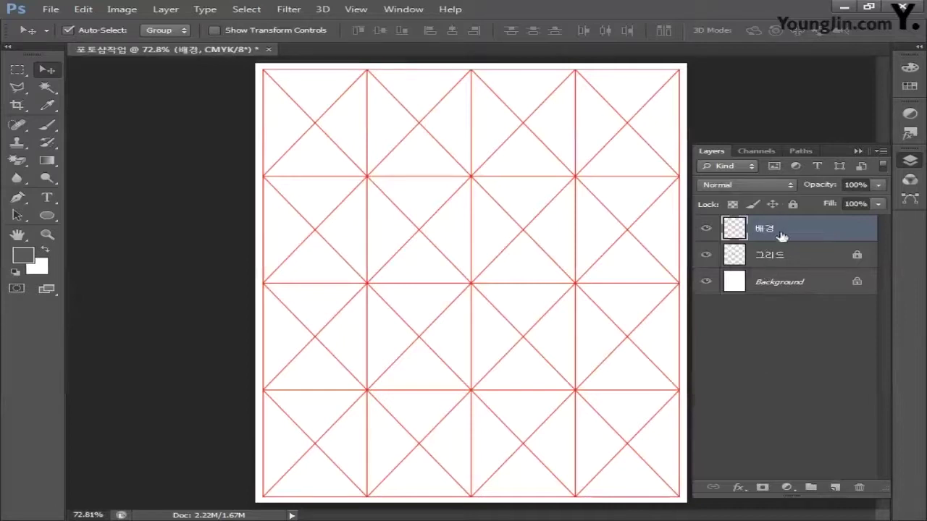
drag(782, 233, 784, 265)
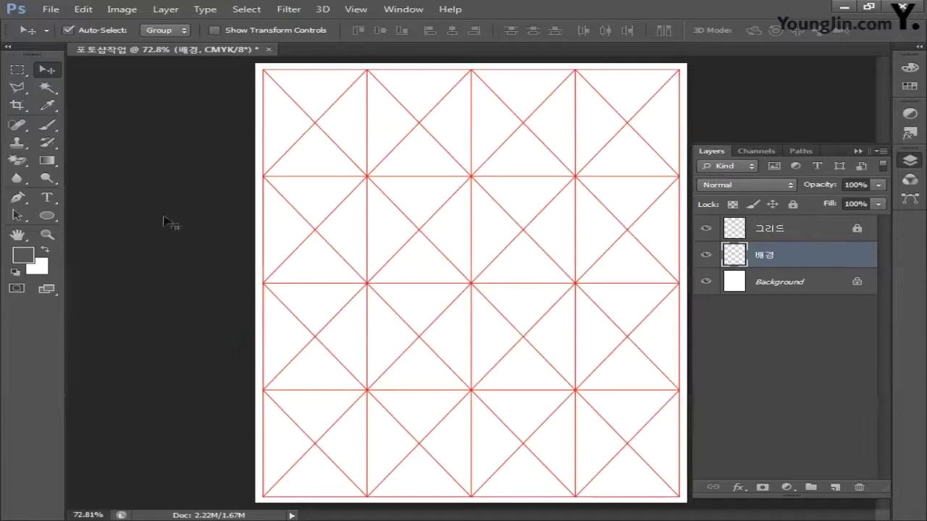
- Choose the Gradient tool and set the foreground color to C88 M40 Y100 K42
click(48, 160)
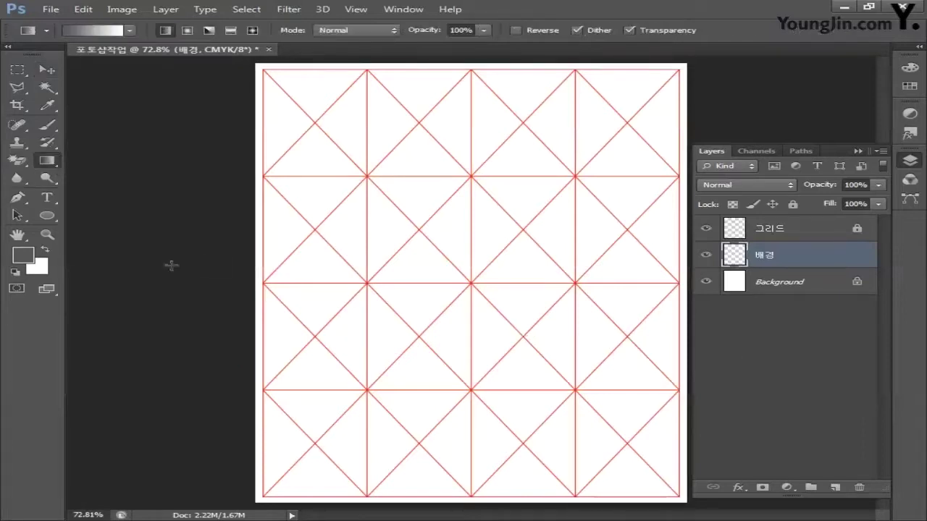
click(23, 254)
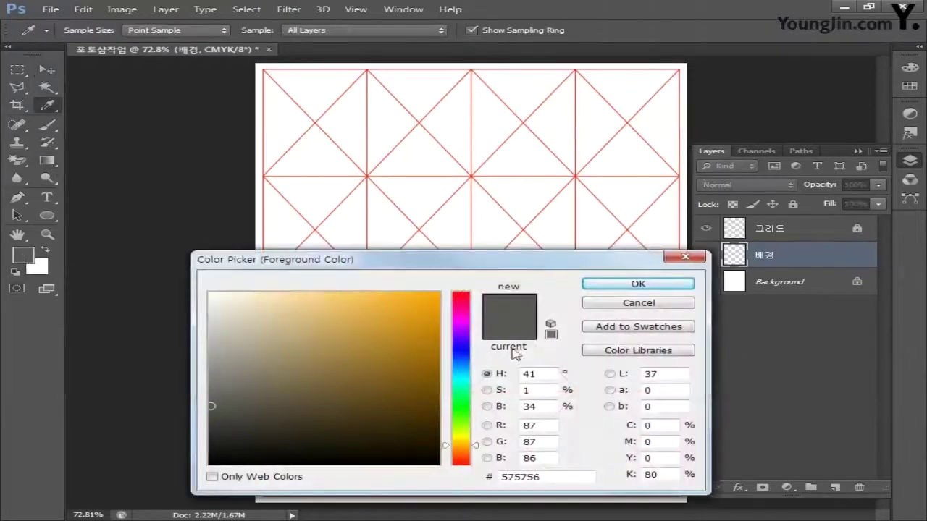
click(653, 425)
text(88)
key(Tab)
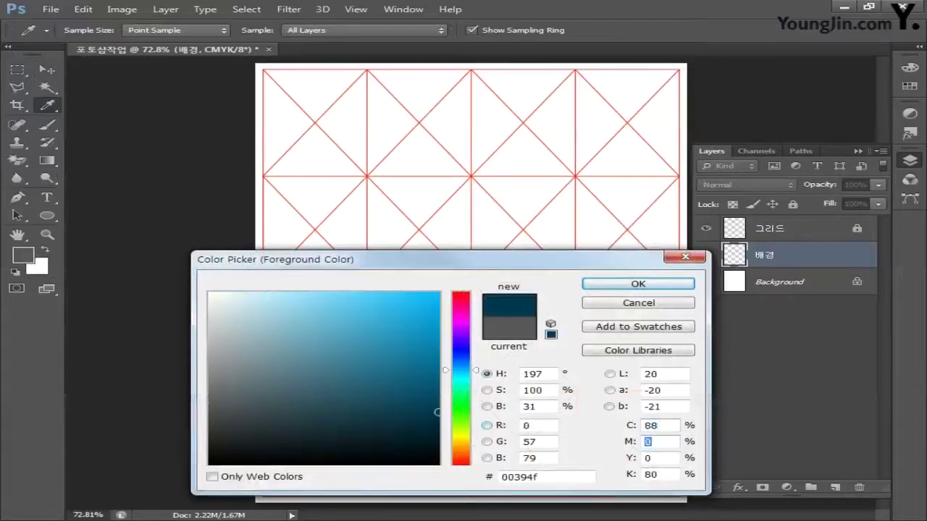
text(40)
key(Tab)
text(100)
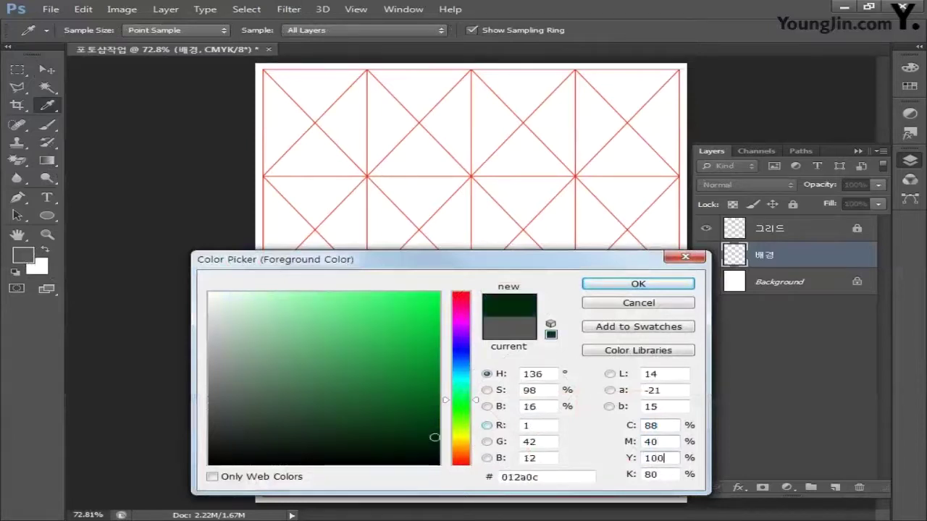
key(Tab)
text(42)
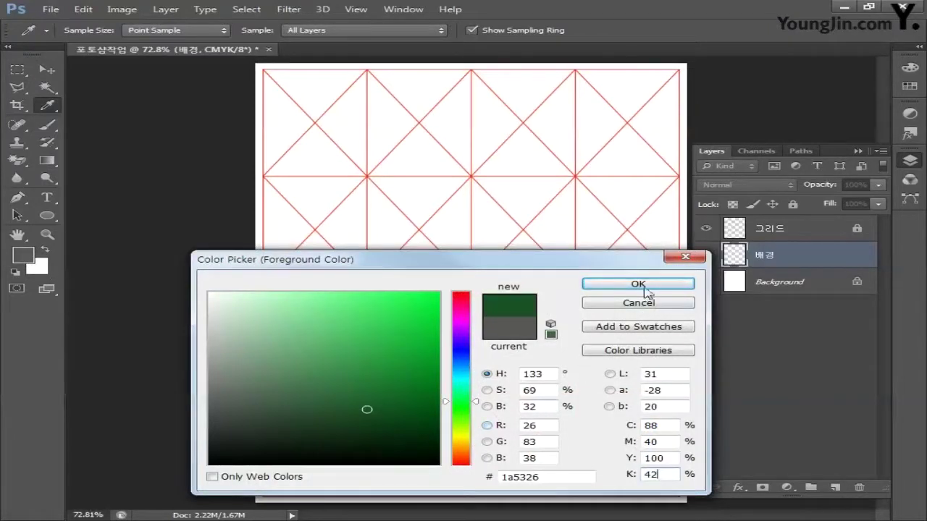
key(Return)
- Set the background color to white with C0 M0 Y0 K0
click(38, 267)
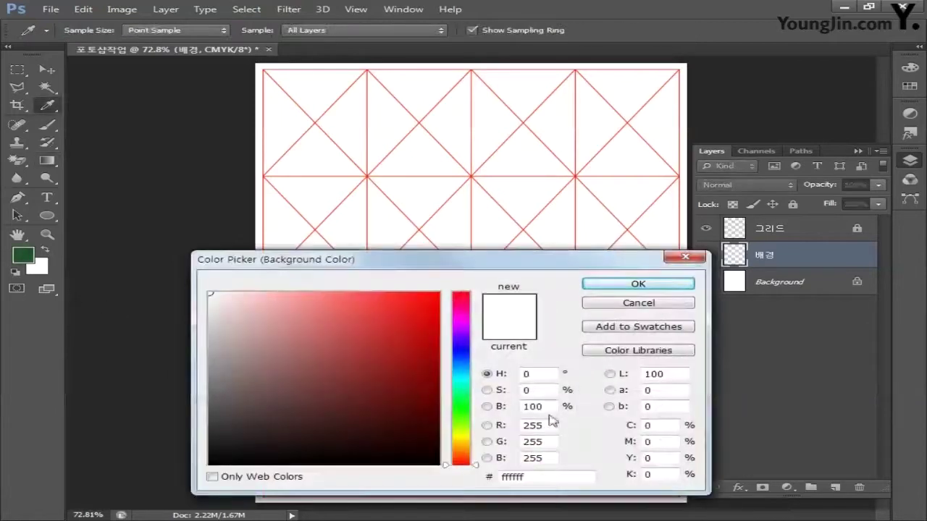
double_click(660, 426)
key(Tab)
key(Tab)
key(Tab)
click(612, 284)
- Apply a linear green-to-white gradient to the 배경 layer, running straight down the canvas
key(g)
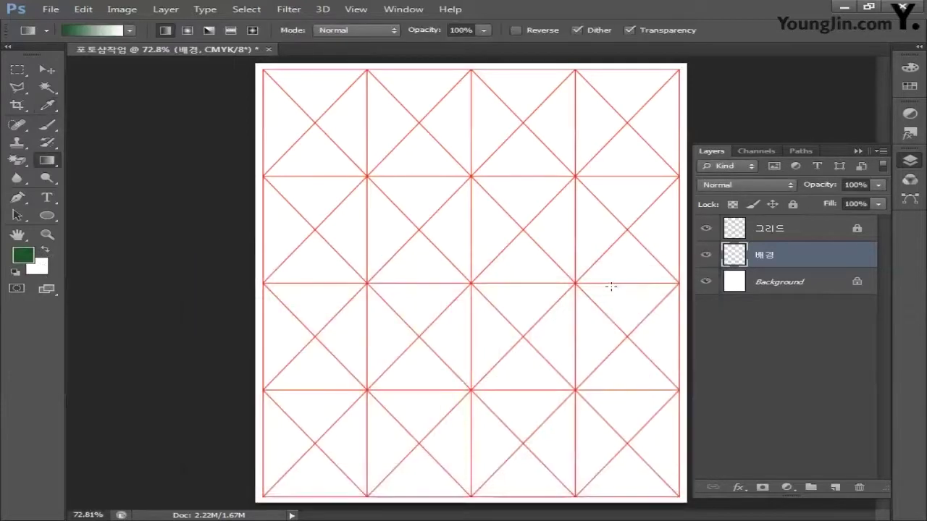
click(129, 31)
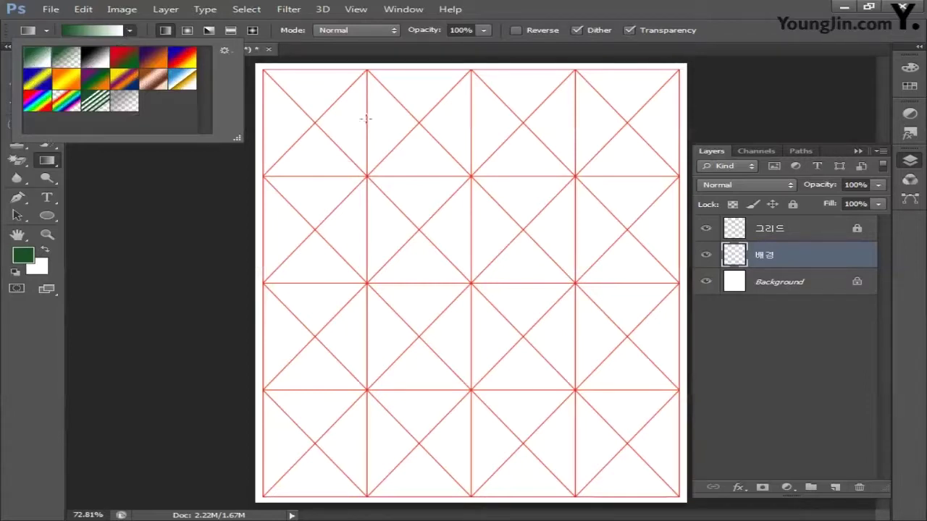
click(468, 82)
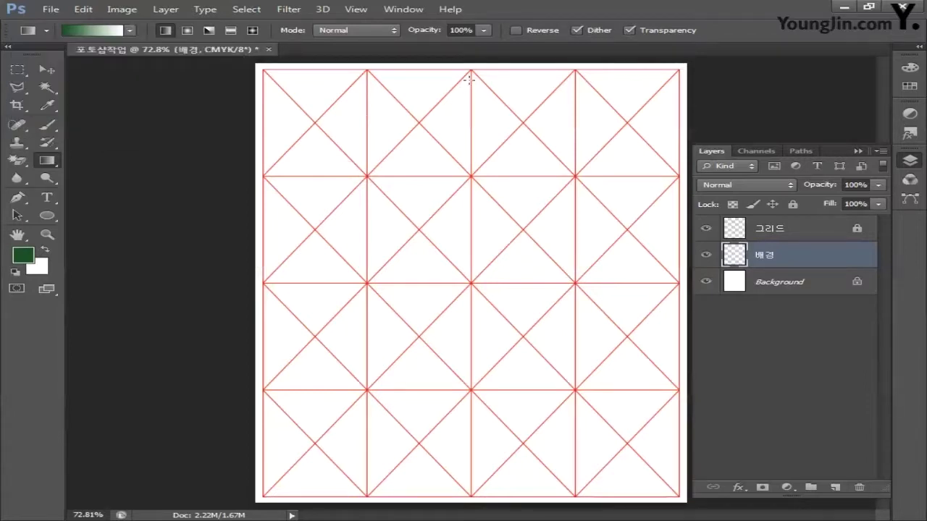
drag(456, 179, 456, 309)
drag(459, 349, 461, 360)
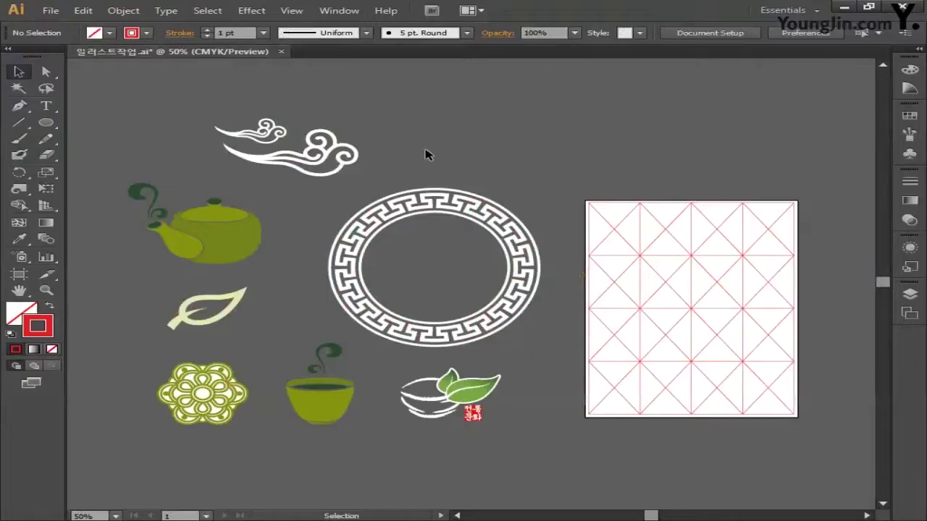
- Copy the white cloud artwork in Illustrator and switch back to Photoshop
drag(169, 113, 379, 181)
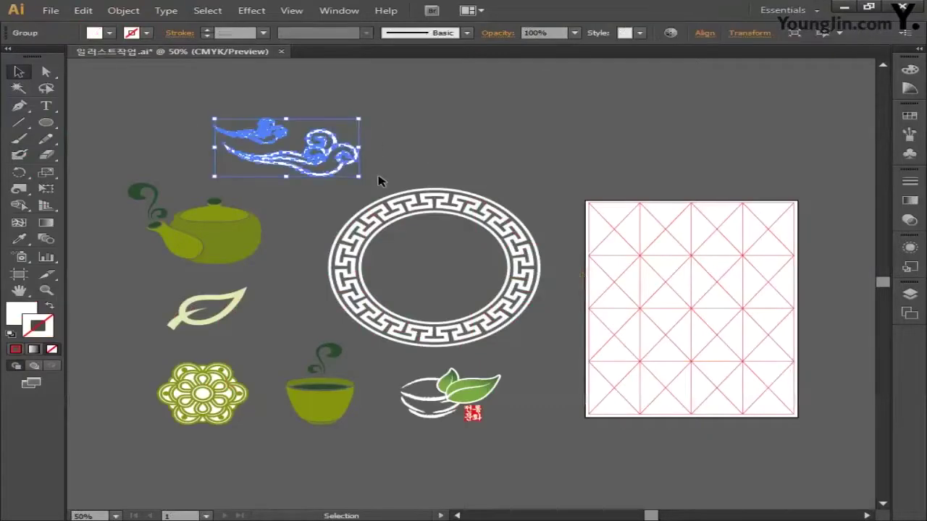
key(ctrl+c)
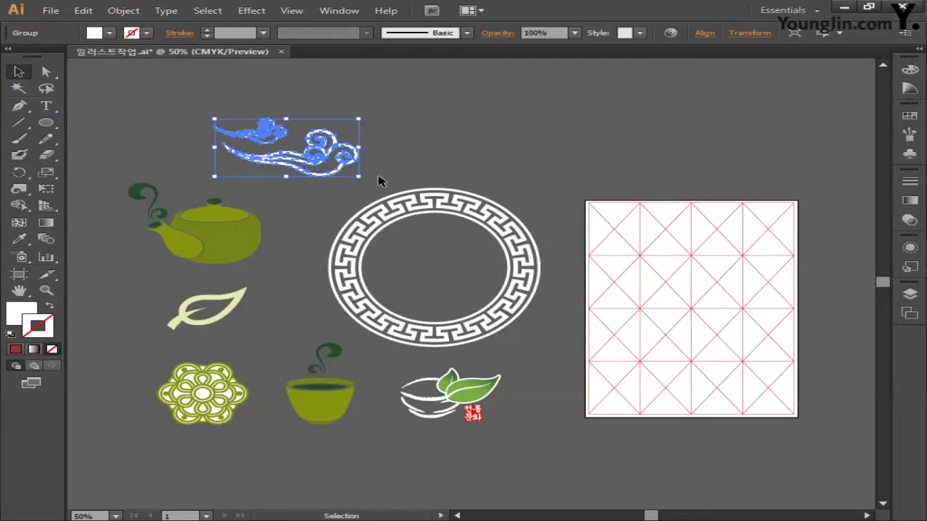
key(alt+Tab)
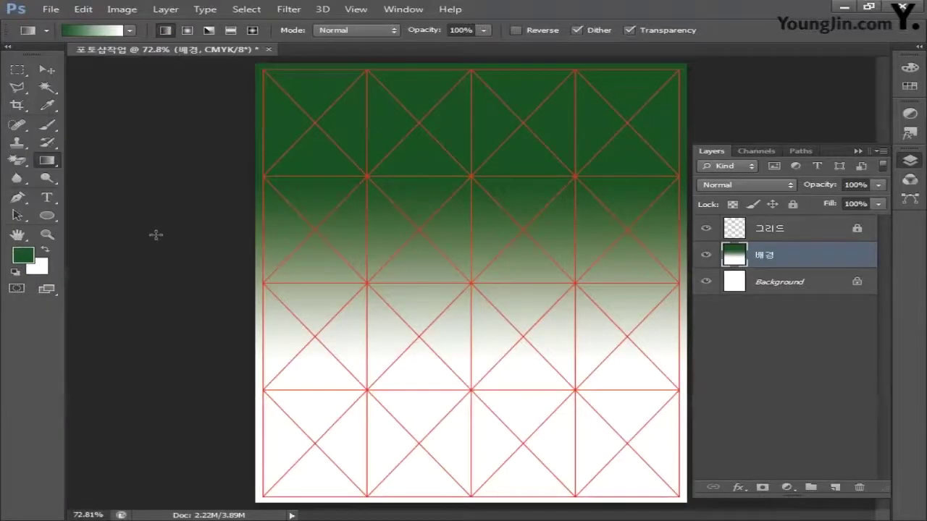
- Create a new document with the Clipboard preset, 440 × 236 pixels at 100 pixels/inch, in CMYK Color
click(50, 8)
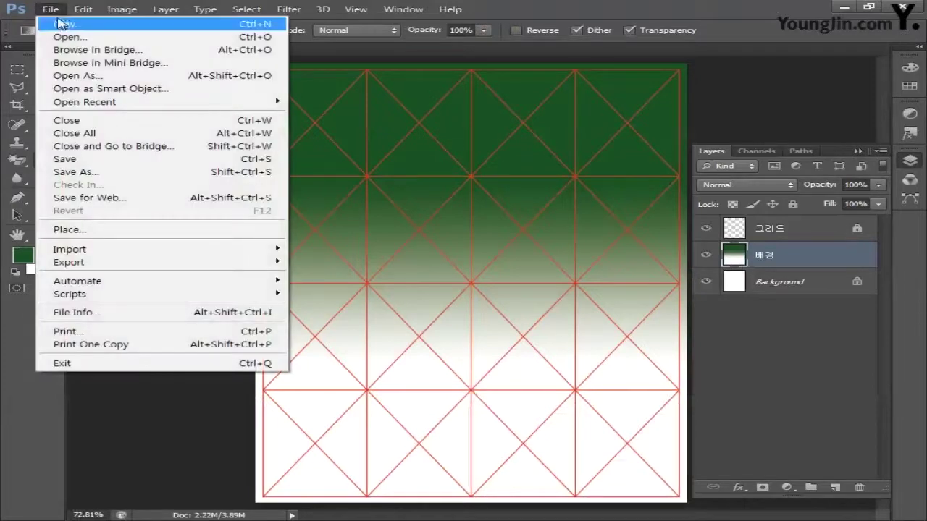
click(65, 27)
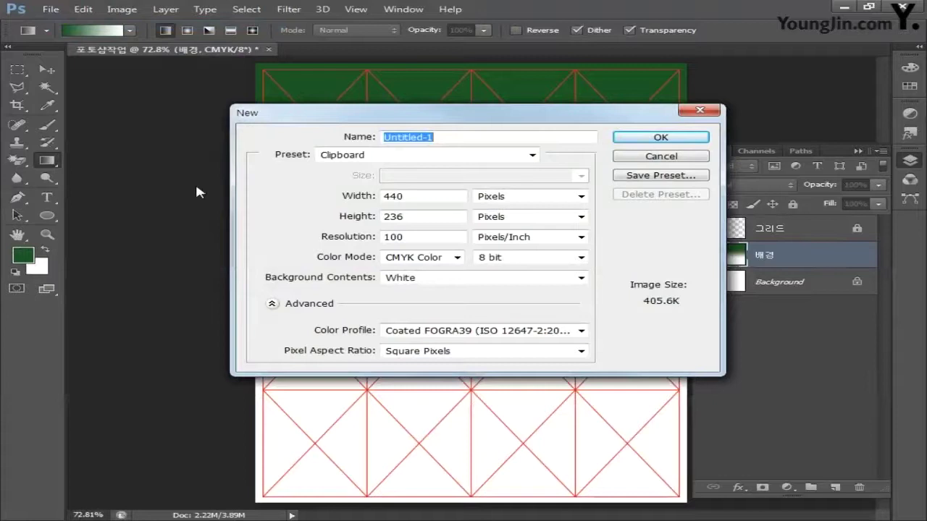
click(643, 138)
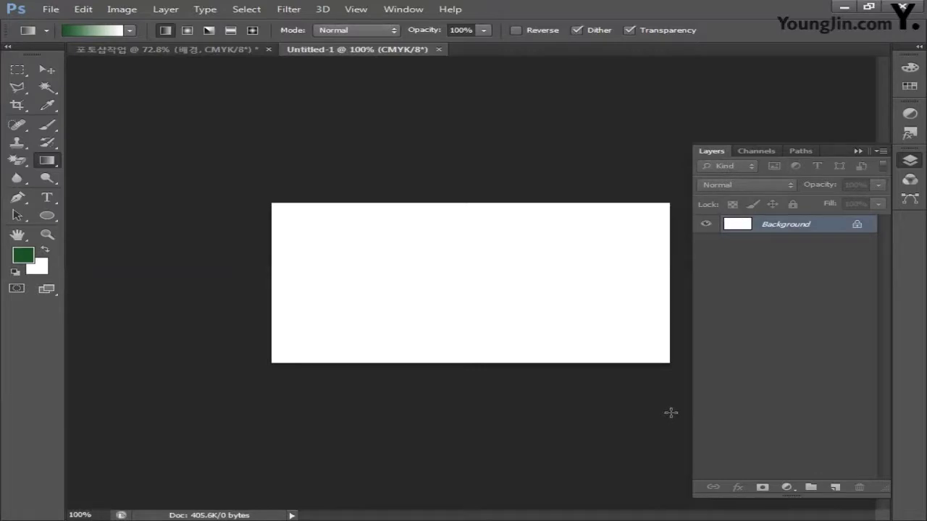
- Paste the clouds as pixels and scale them proportionally about their center to about 84%
key(ctrl+v)
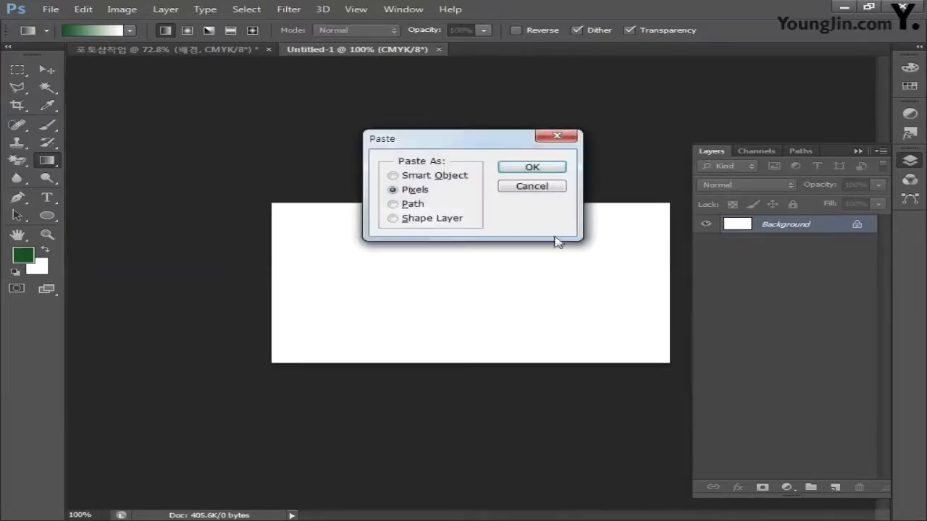
click(539, 172)
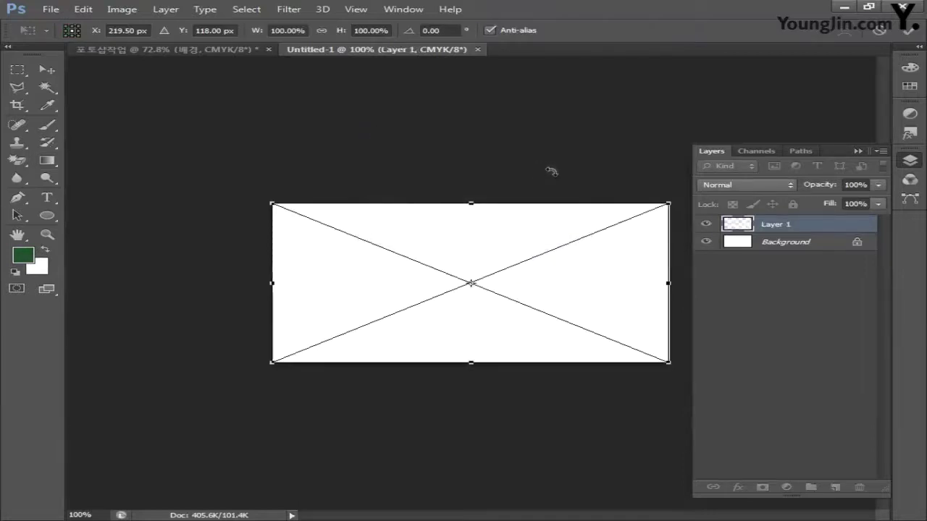
drag(670, 205, 643, 228)
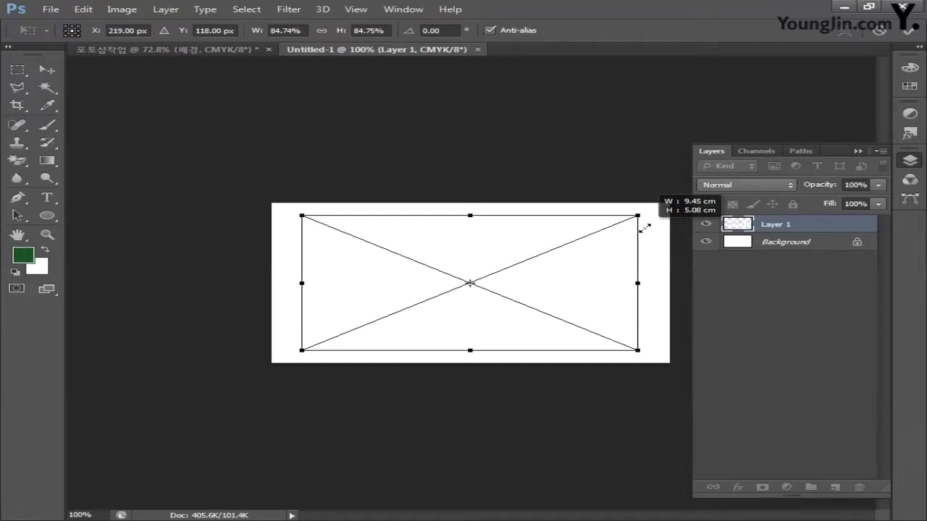
drag(643, 228, 642, 229)
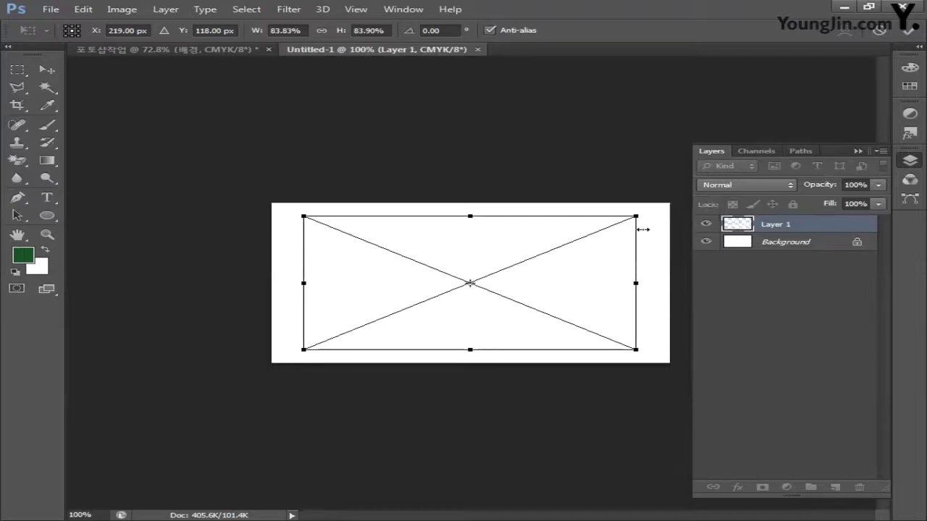
key(Return)
key(g)
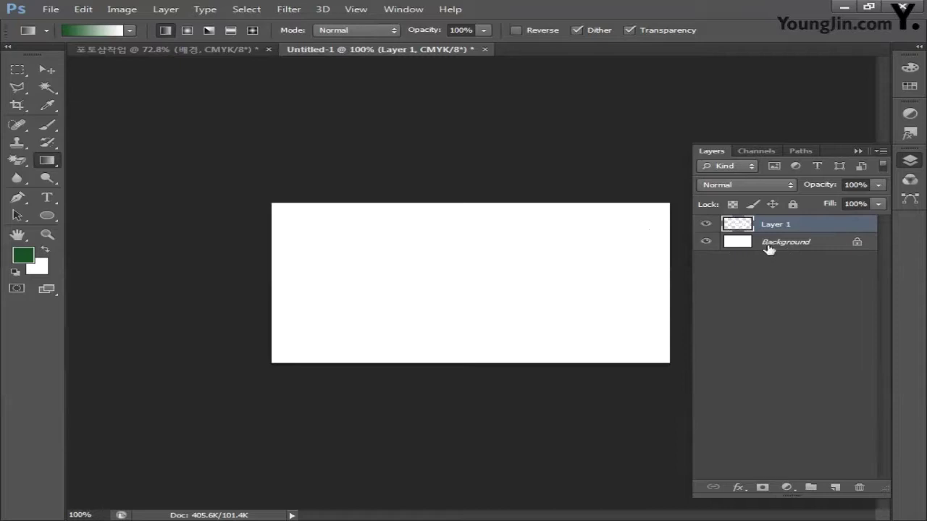
- Hide the white Background layer and define the clouds as a pattern named 구름문양
click(705, 244)
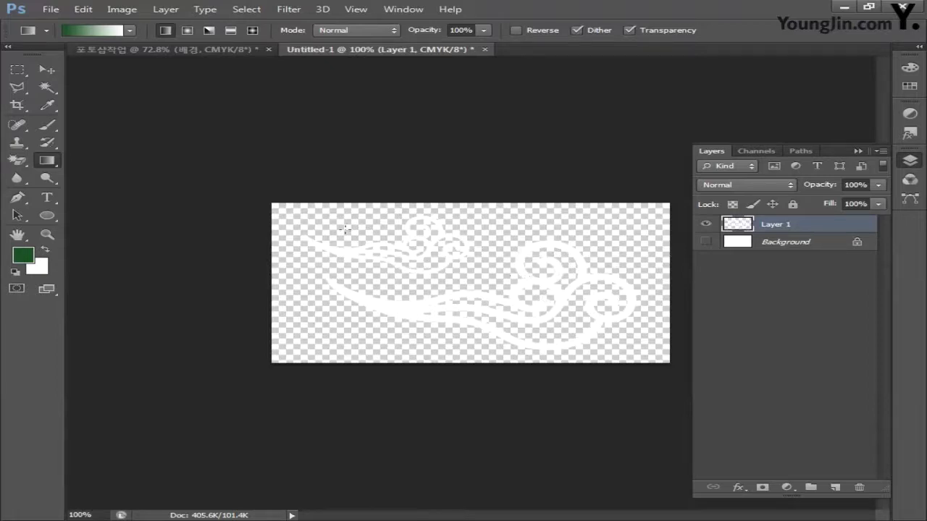
click(87, 9)
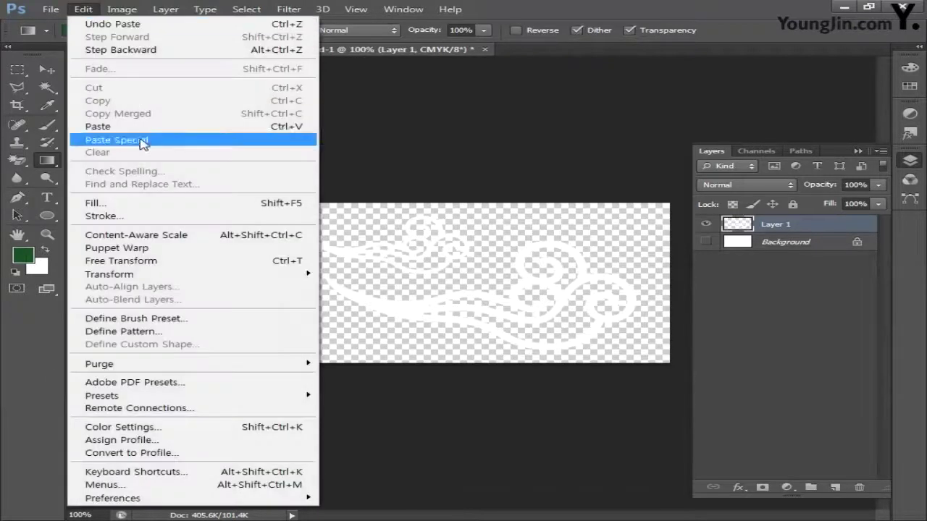
click(181, 332)
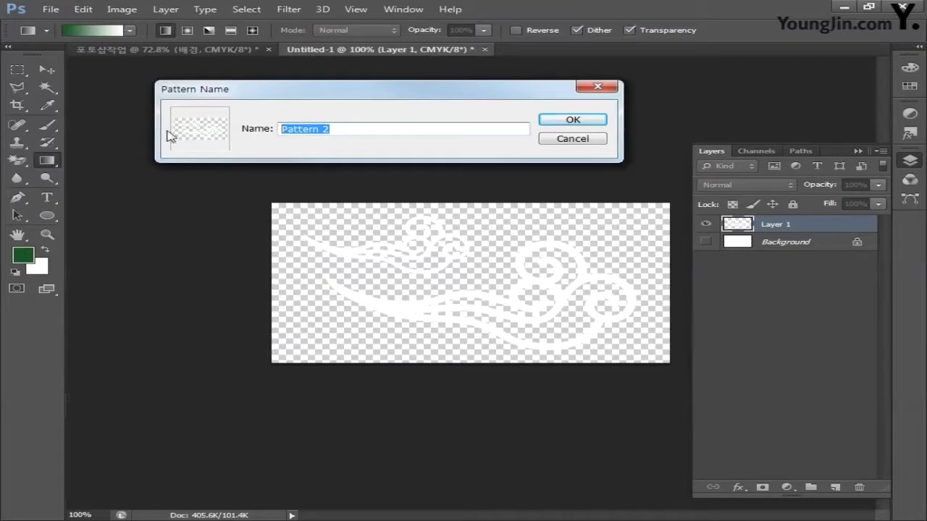
text(구름문양)
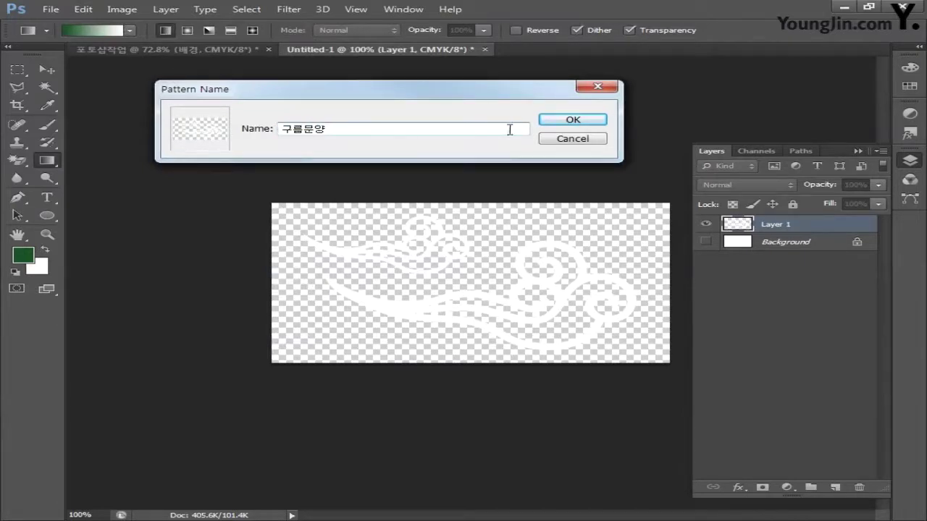
click(556, 121)
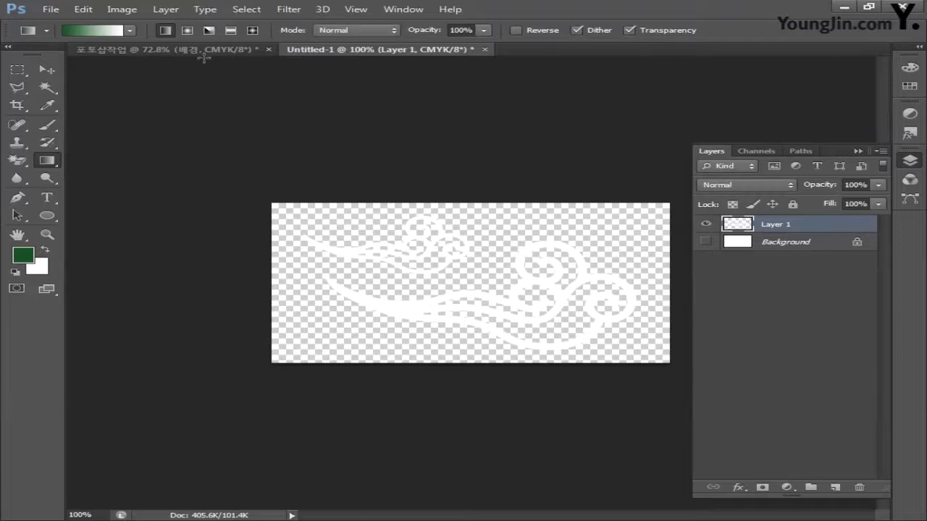
- In the 포토샵작업 document, add a Pattern Overlay to the 배경 layer with Normal blend mode and 15% opacity
click(201, 56)
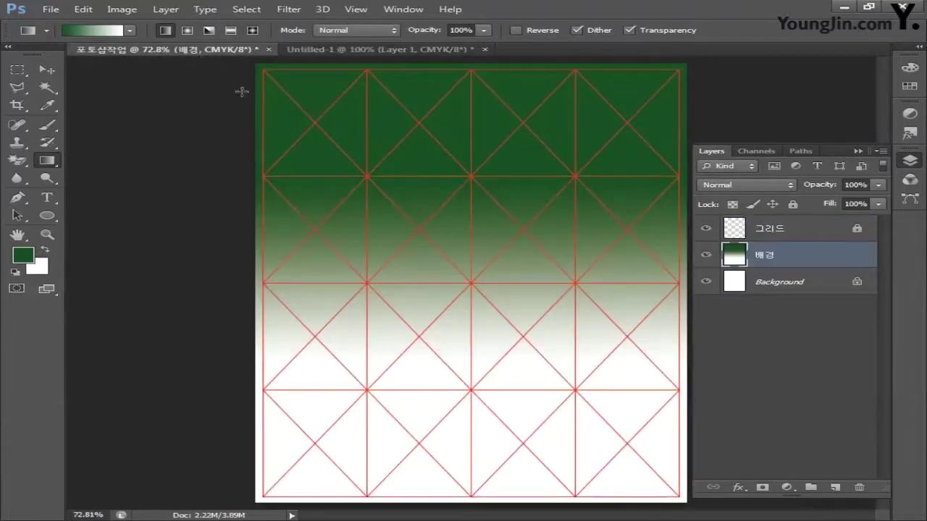
double_click(823, 259)
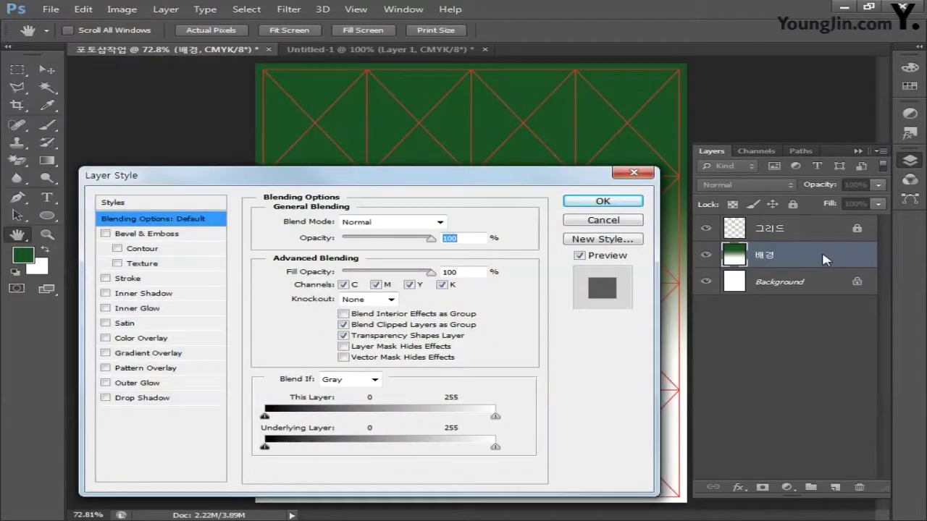
click(147, 370)
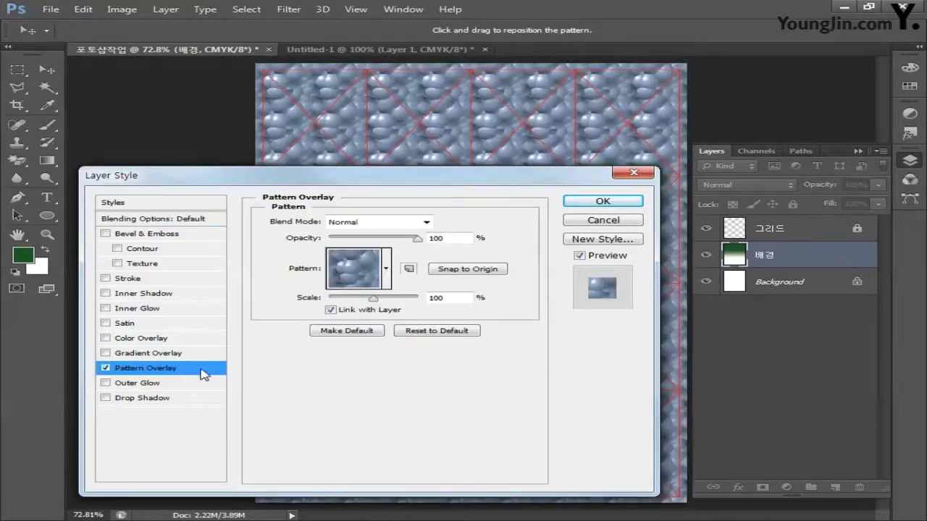
click(389, 223)
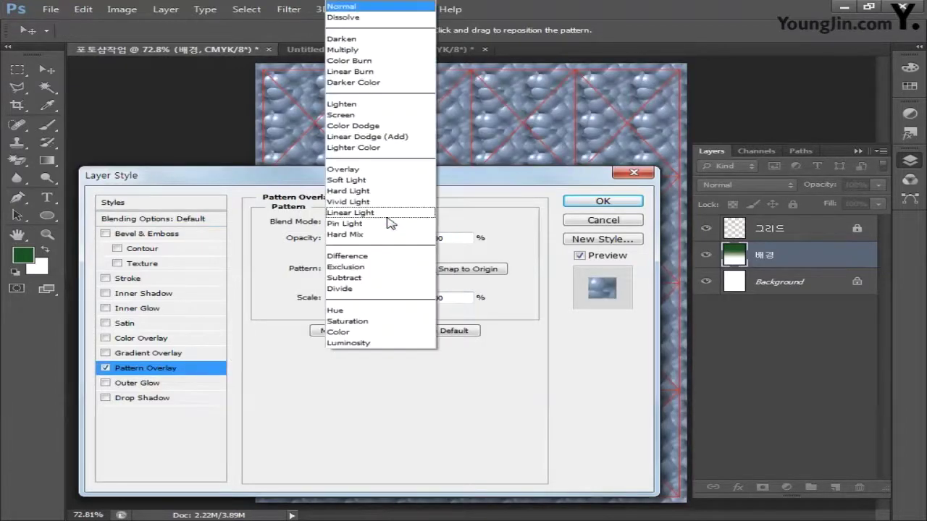
click(355, 6)
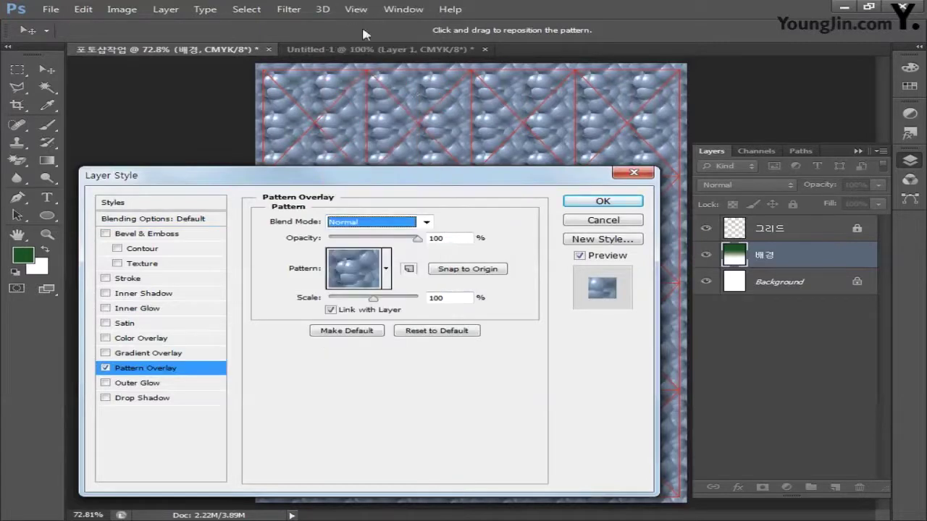
key(Tab)
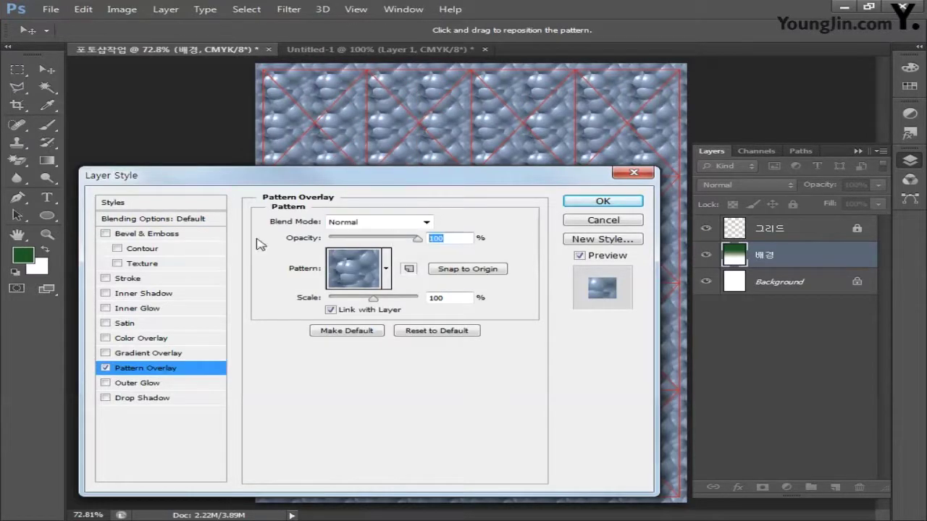
text(15)
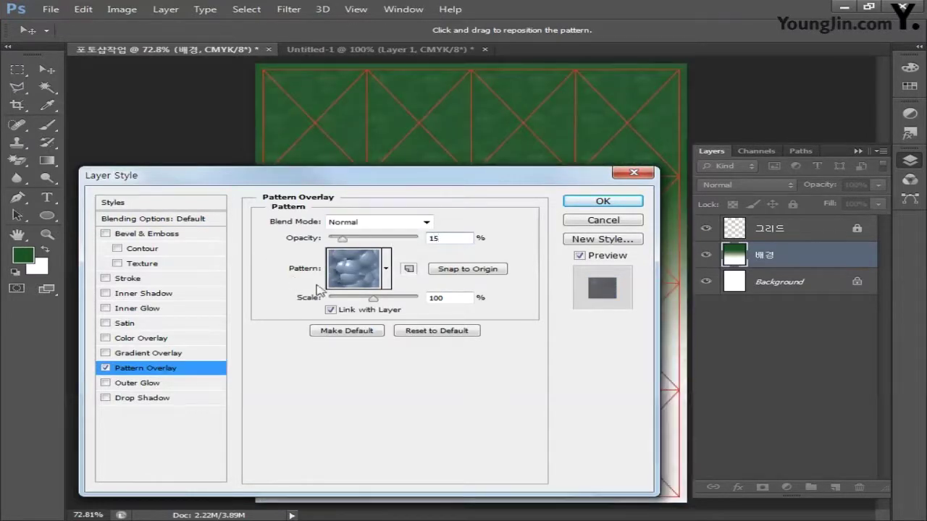
- Use the cloud pattern for the 배경 layer's Pattern Overlay at 25% scale and apply the layer style
click(386, 268)
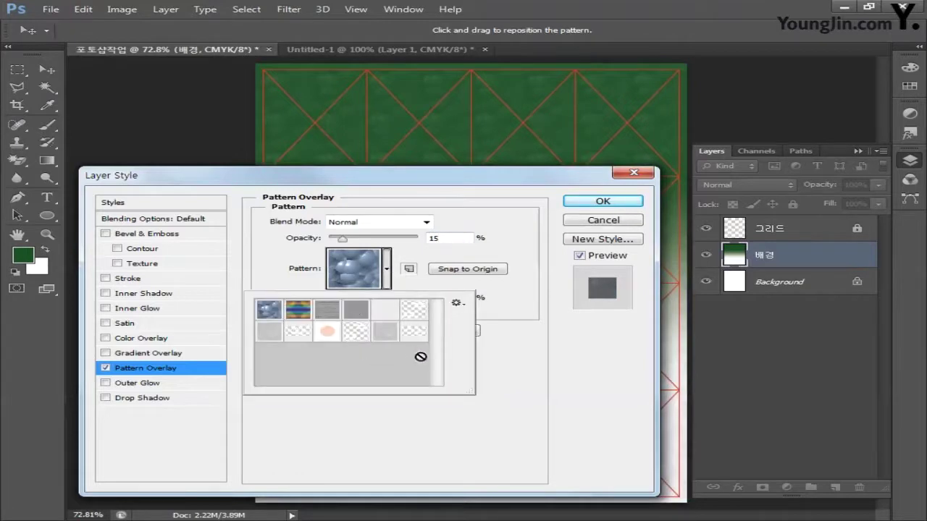
click(420, 334)
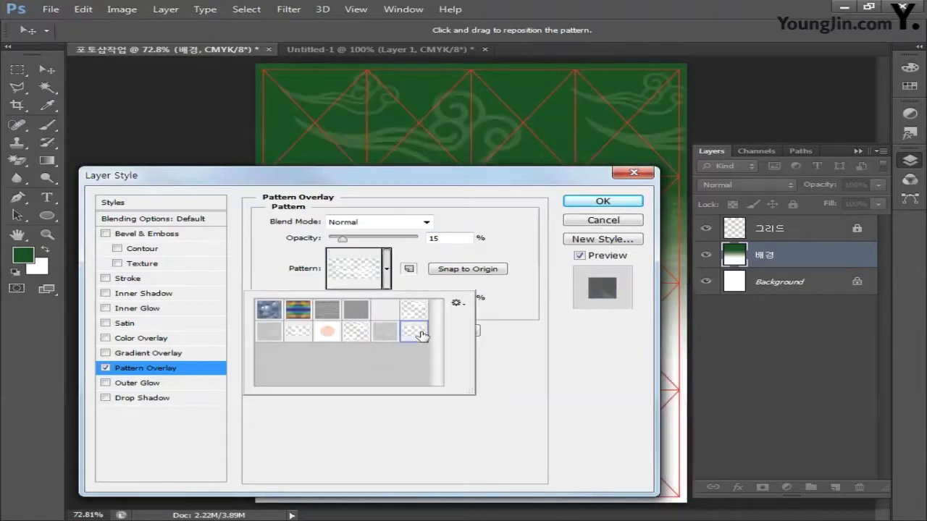
click(495, 321)
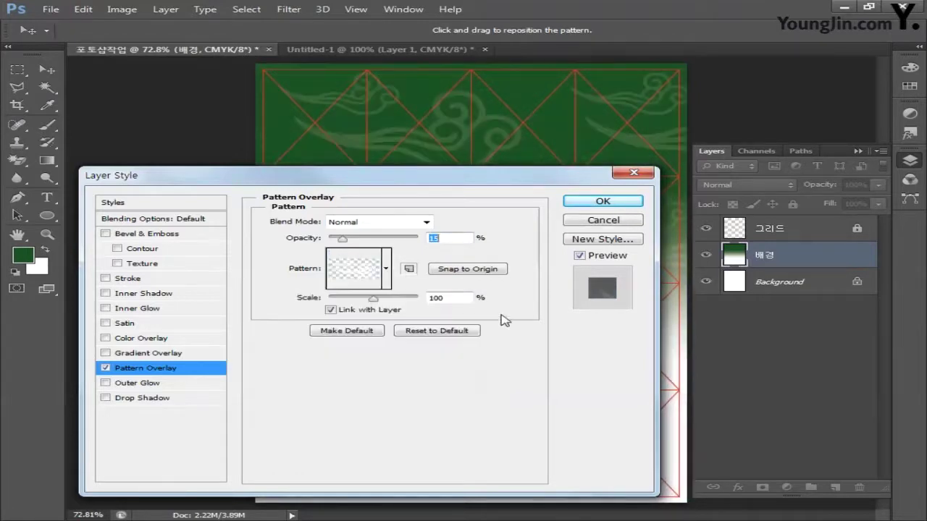
double_click(456, 299)
text(25)
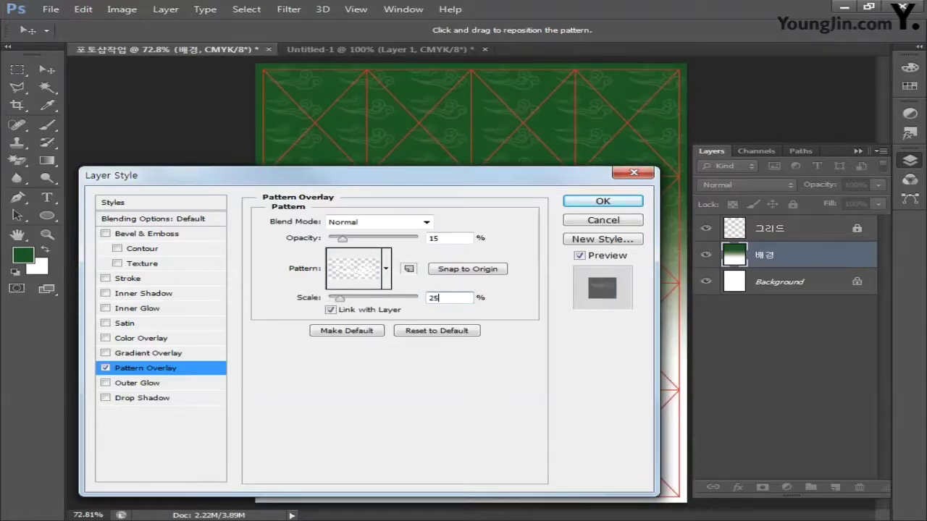
click(601, 201)
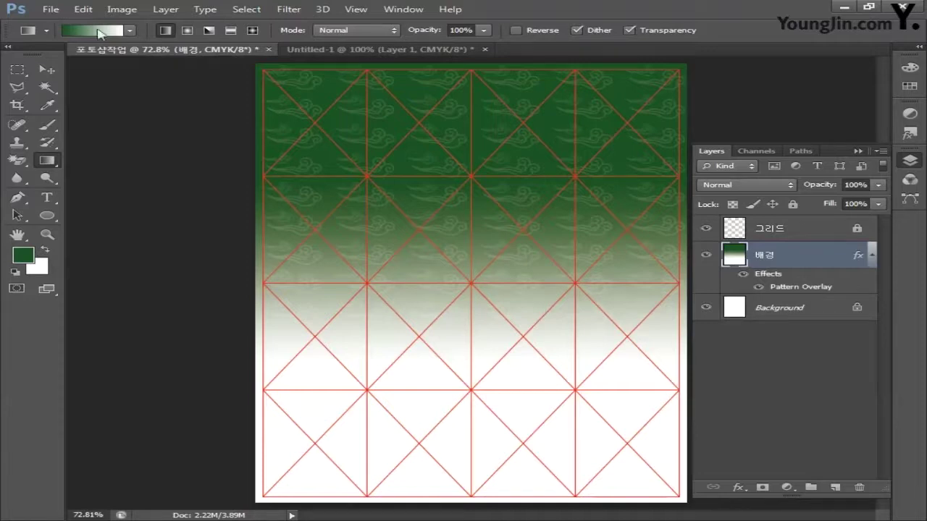
- Open the 찻잔 tea bowl photo from the 제공소스 folder
click(50, 9)
click(70, 37)
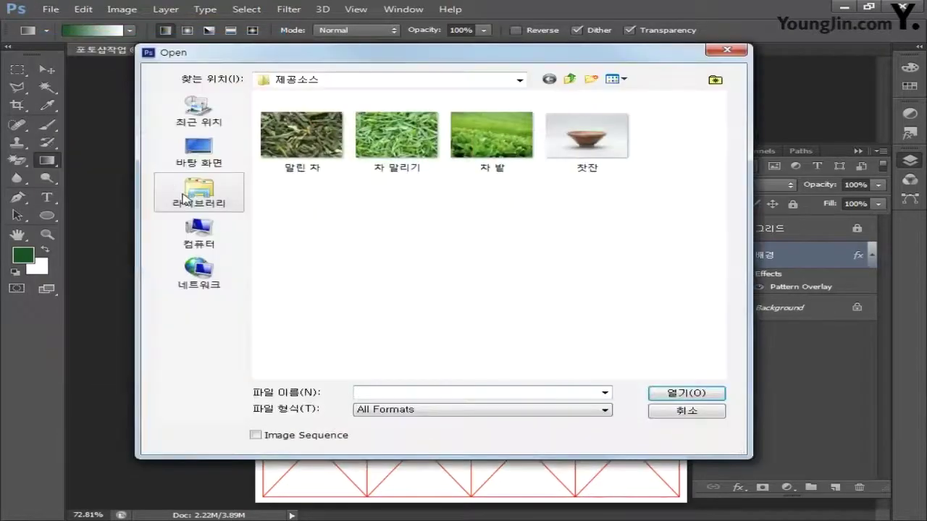
click(561, 169)
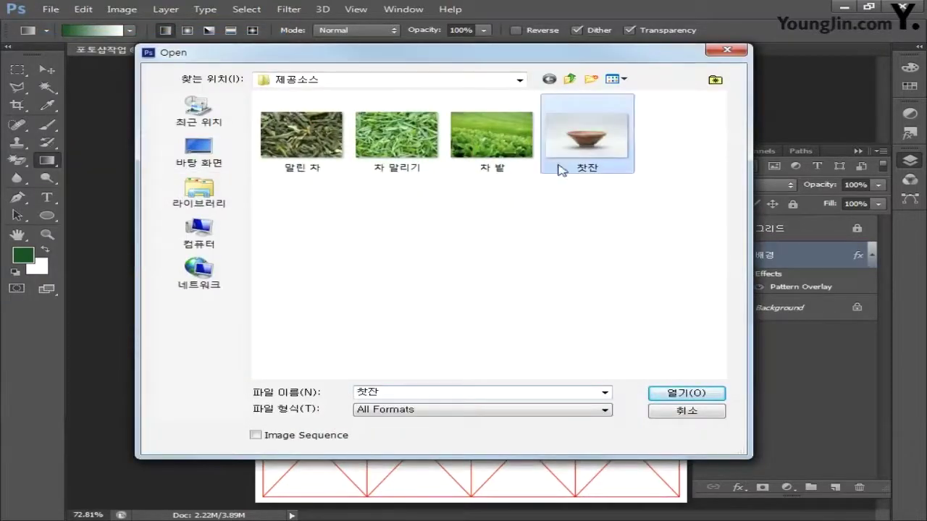
click(685, 393)
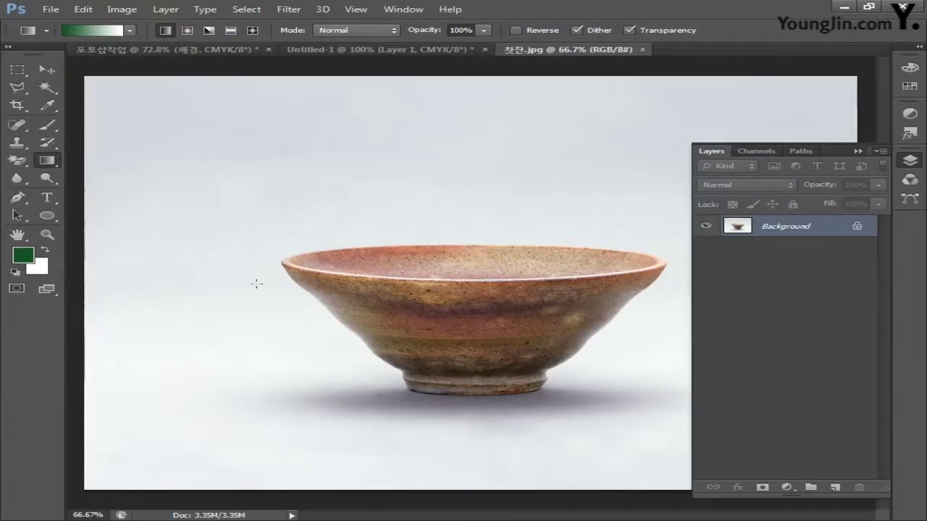
- Trace the tea bowl's whole outline with the Pen tool in Path mode and close the path at its starting point
click(18, 196)
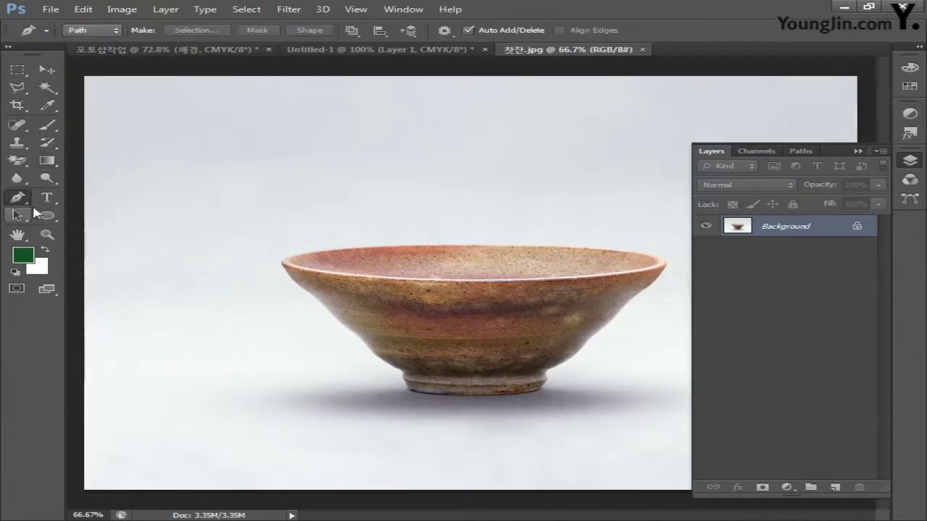
click(91, 30)
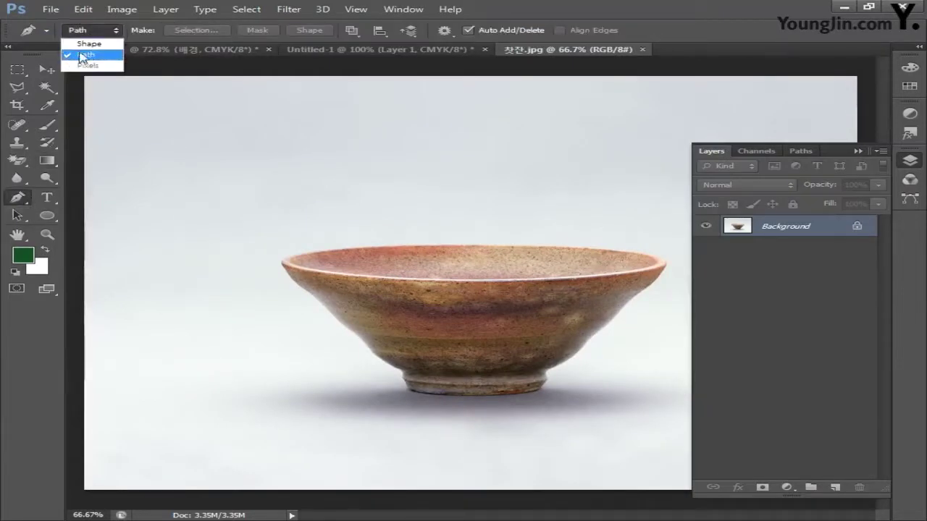
click(82, 56)
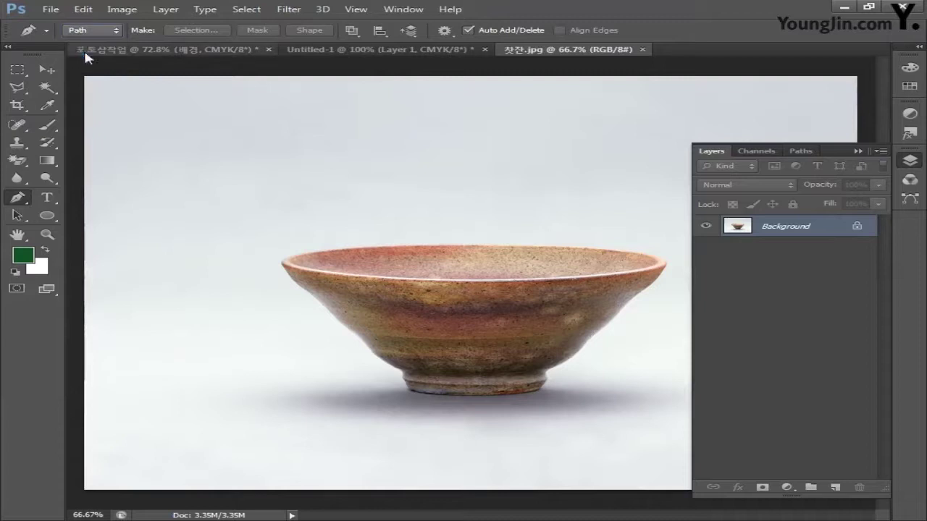
click(283, 268)
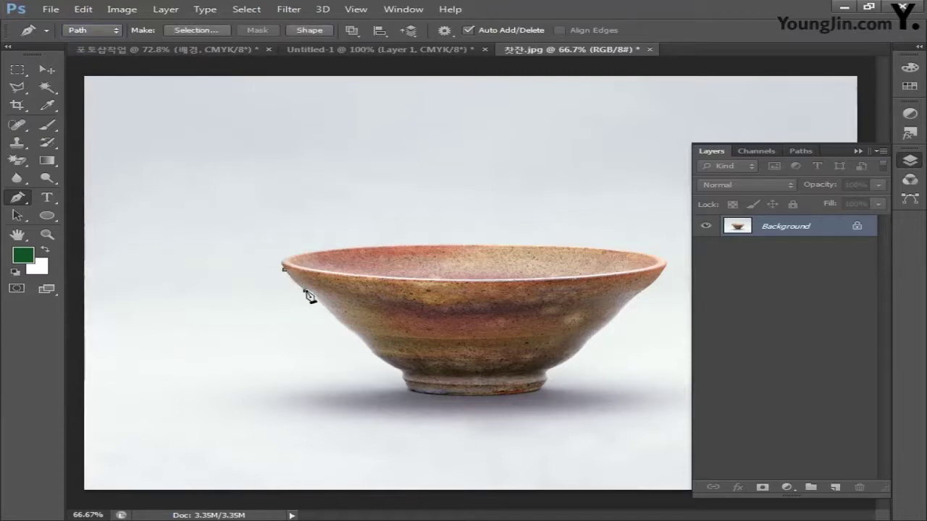
click(304, 290)
click(323, 305)
click(347, 328)
click(364, 343)
click(388, 362)
click(403, 371)
click(409, 388)
click(434, 394)
click(461, 396)
click(488, 396)
click(526, 394)
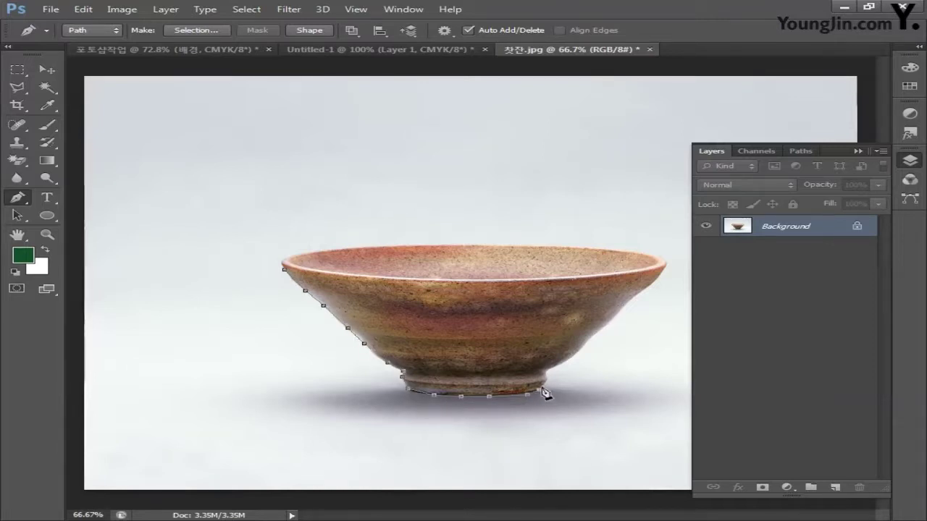
click(541, 390)
click(546, 377)
click(561, 365)
click(581, 348)
click(593, 335)
click(616, 316)
click(634, 293)
click(652, 285)
click(666, 264)
click(664, 258)
click(627, 249)
click(571, 245)
click(510, 245)
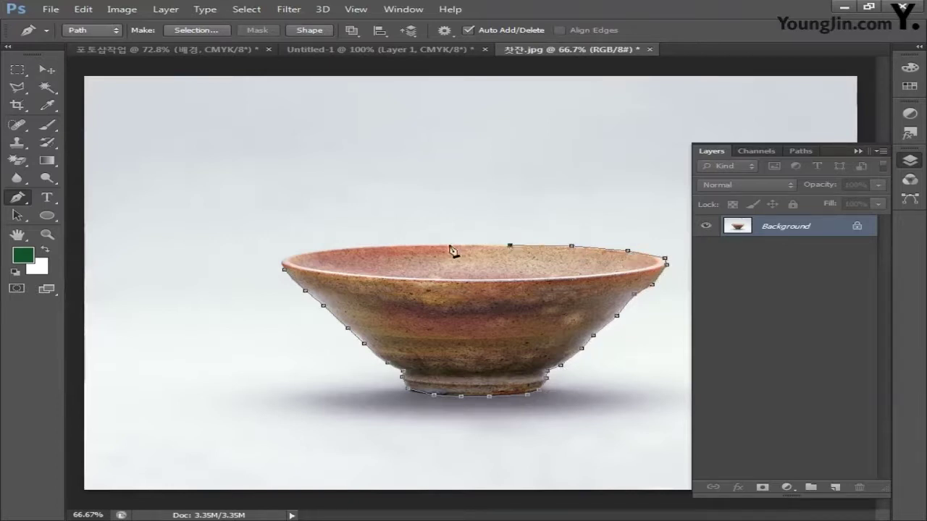
click(450, 247)
click(394, 248)
click(353, 251)
click(309, 257)
click(283, 268)
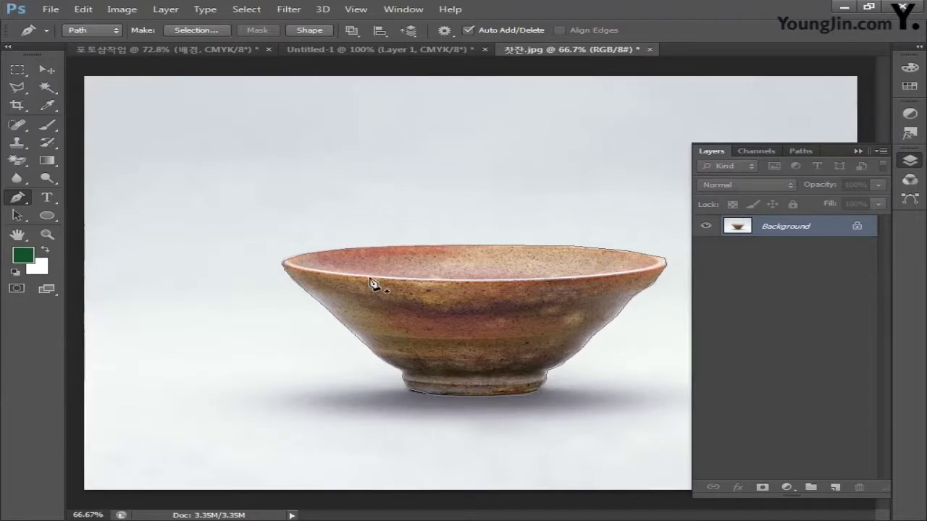
- Turn the bowl path into a selection and copy the cut-out bowl into the 포토샵작업 document above the 배경 layer
key(ctrl+Return)
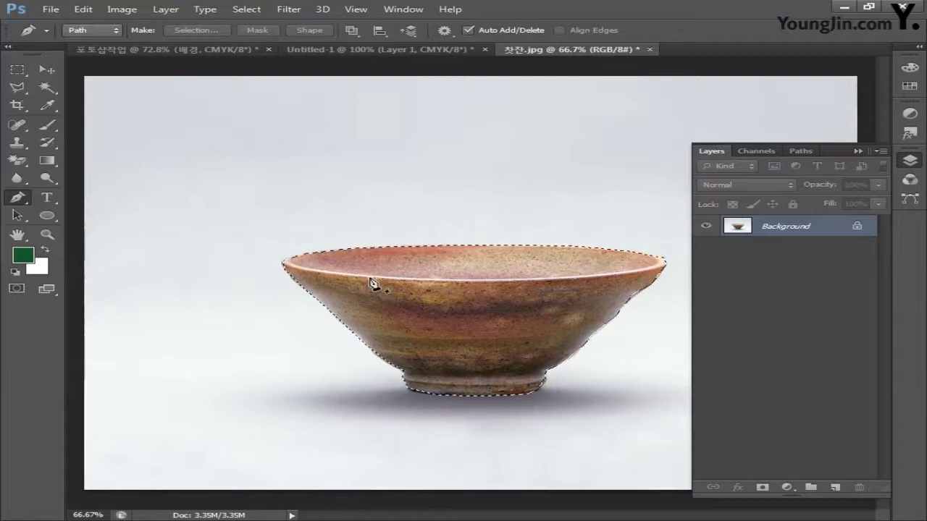
click(138, 49)
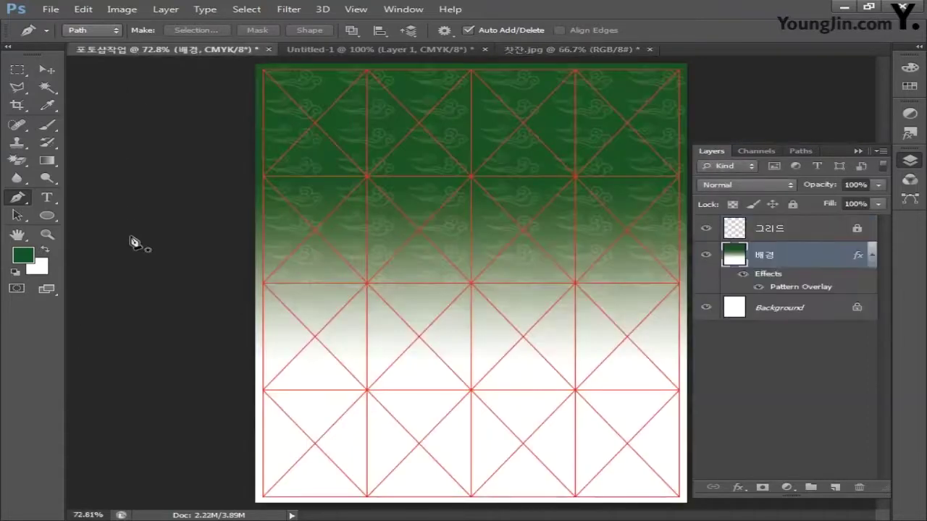
key(ctrl+v)
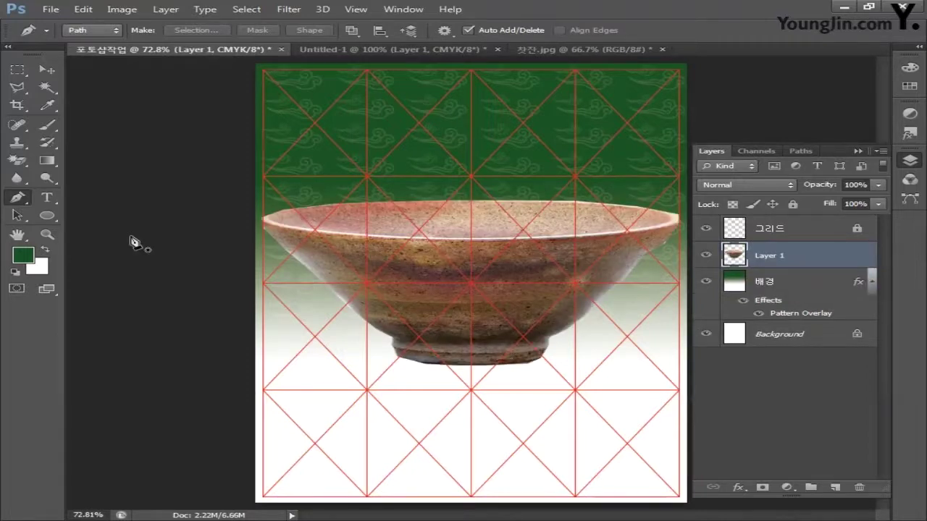
- Scale the pasted bowl to about 65% and place it horizontally centred in the lower half of the layout
key(ctrl+t)
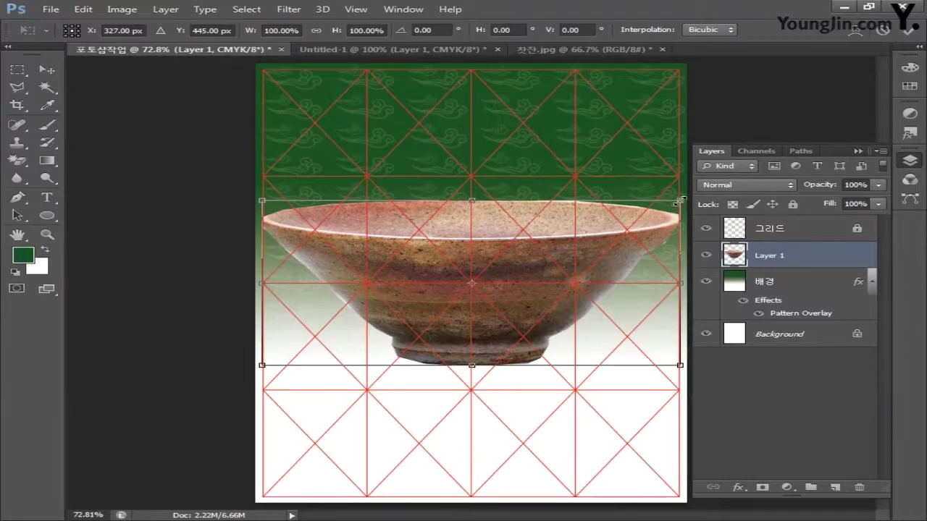
drag(679, 200, 627, 229)
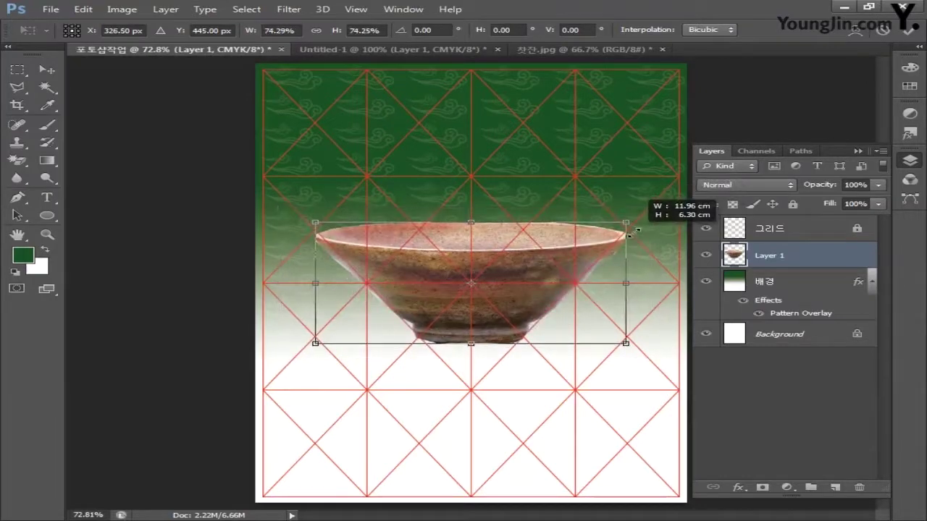
drag(534, 275, 529, 352)
drag(626, 304, 607, 308)
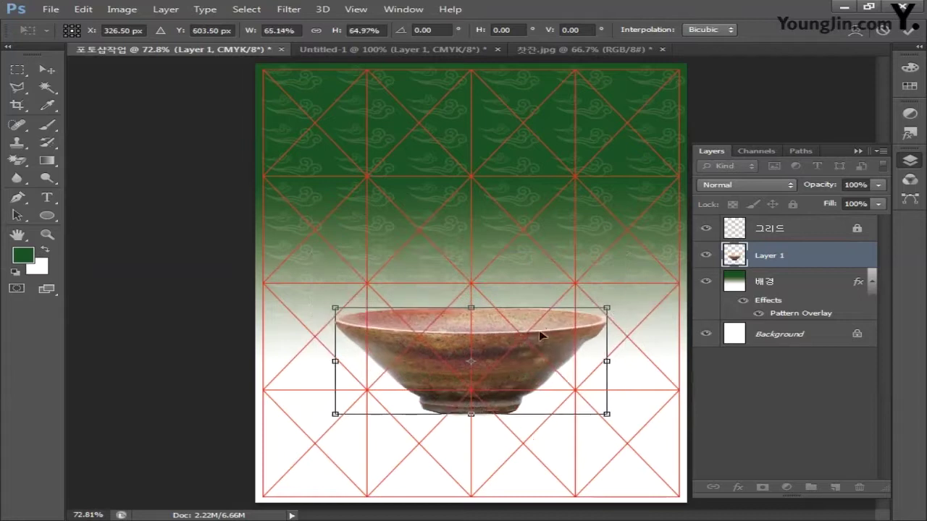
drag(542, 335, 542, 349)
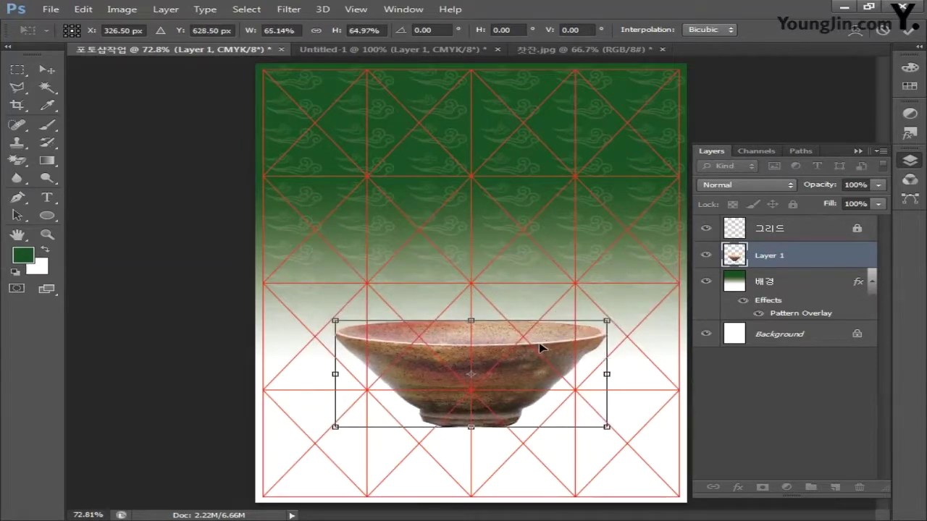
key(Return)
key(p)
- Rename the bowl layer as 찻잔
double_click(766, 255)
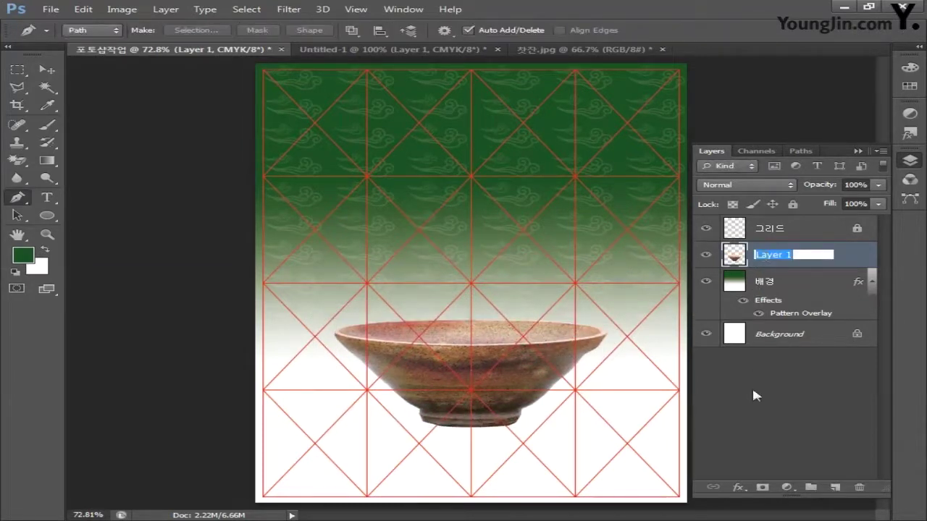
text(찻잔)
key(Return)
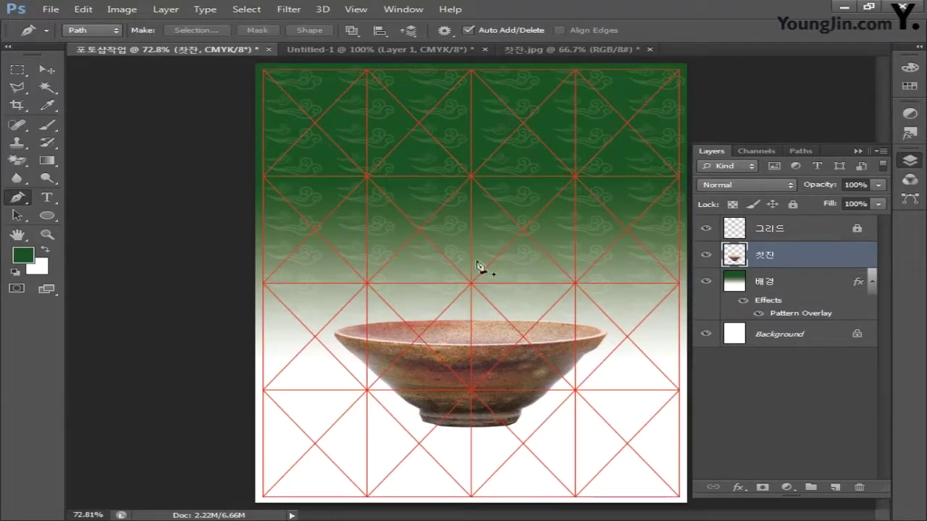
- Apply Levels to the 찻잔 layer with CMYK input levels 19, 1.04 and 241
click(135, 14)
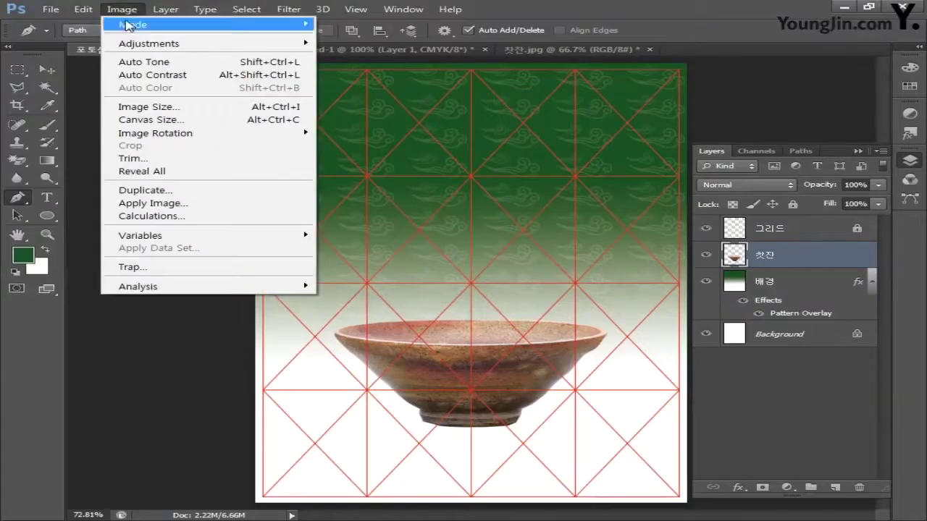
mouse_move(127, 50)
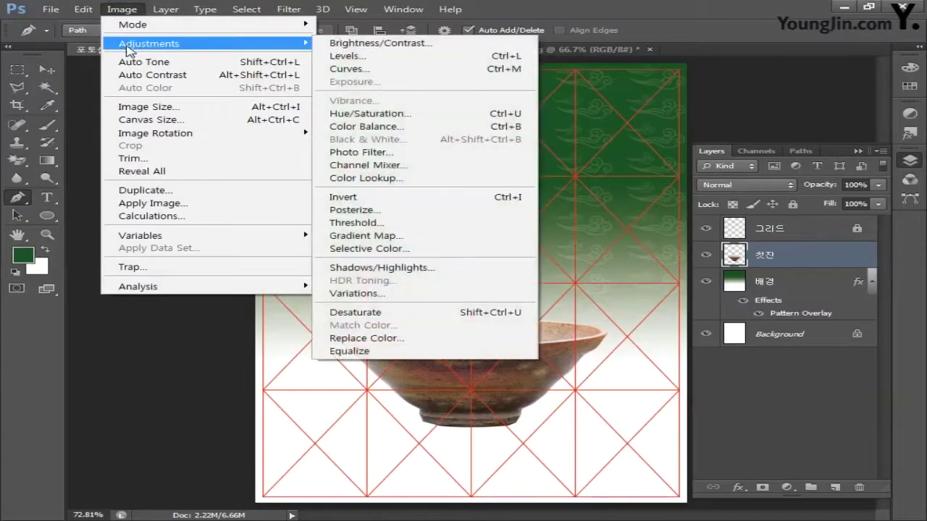
click(346, 56)
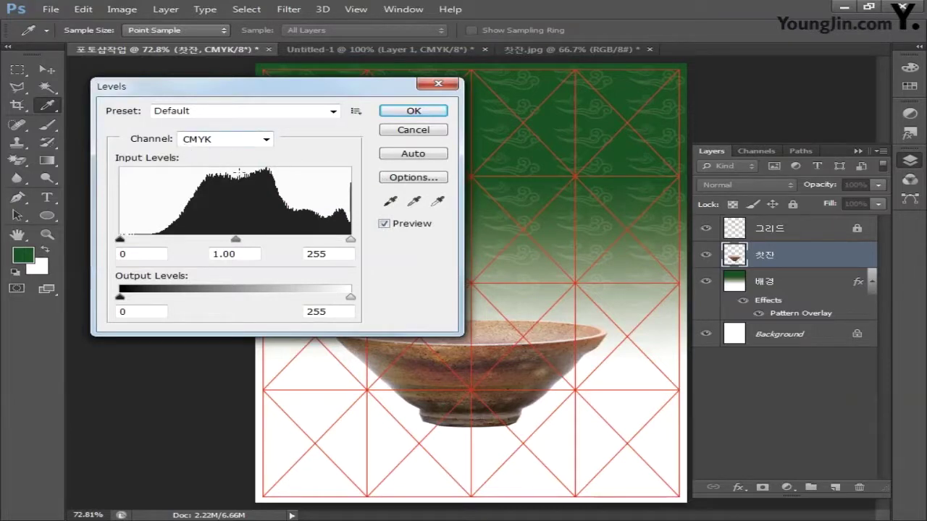
click(235, 239)
drag(121, 239, 133, 243)
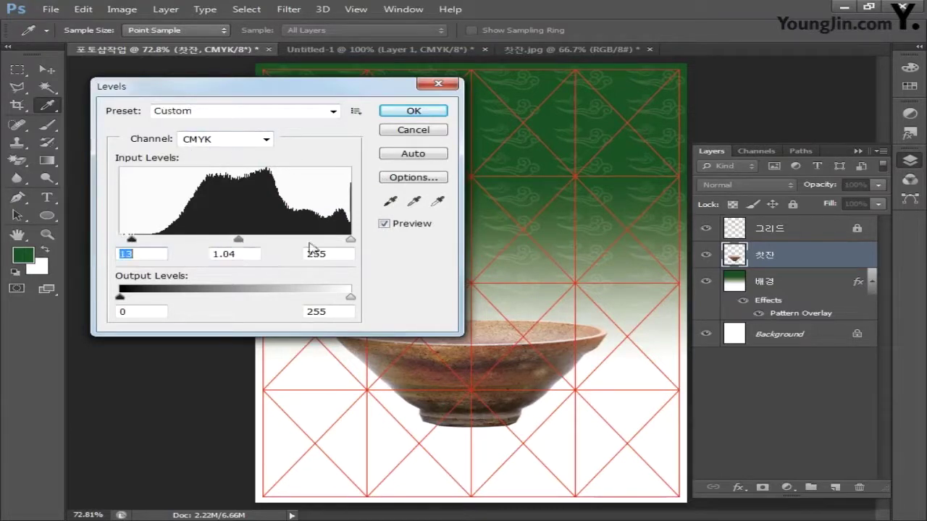
drag(350, 240, 341, 243)
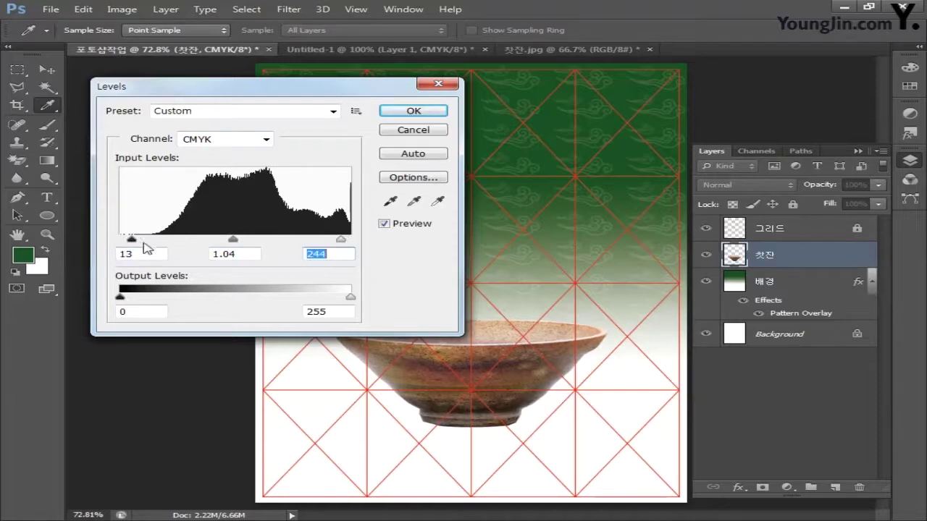
drag(131, 241, 137, 241)
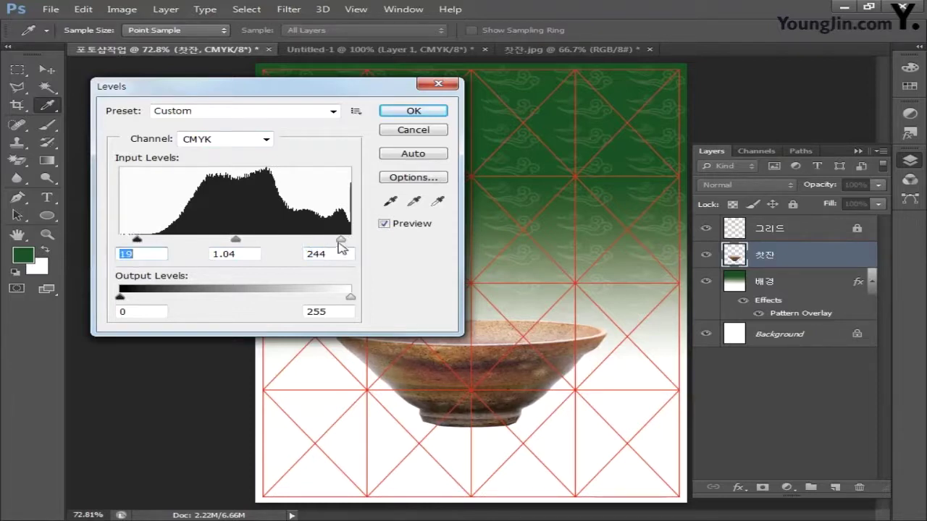
drag(340, 241, 338, 241)
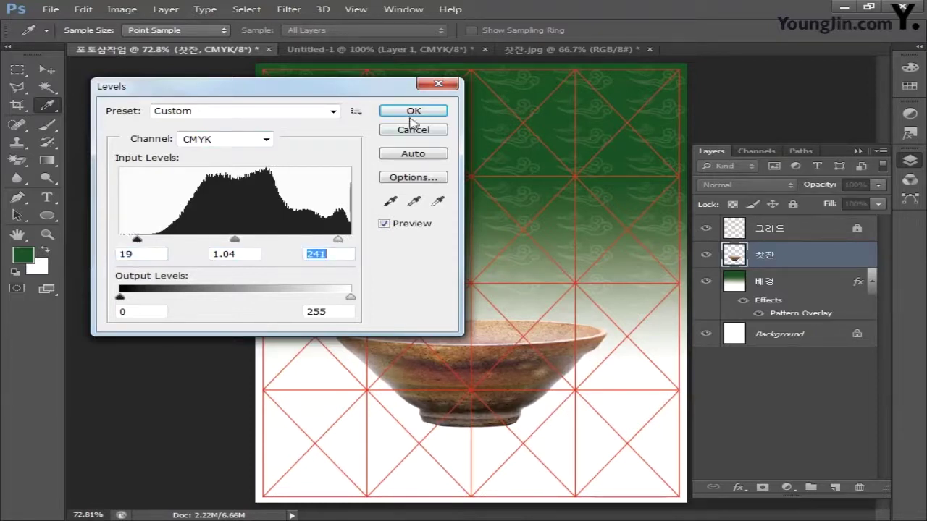
click(413, 111)
key(p)
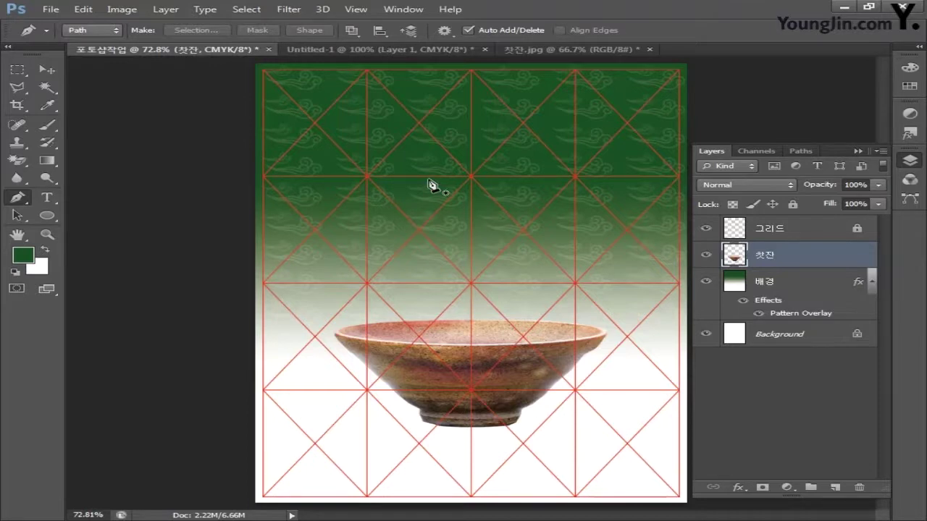
- Duplicate the 찻잔 layer as 찻잔 반사 and place the copy below the original in the layer order
key(ctrl+j)
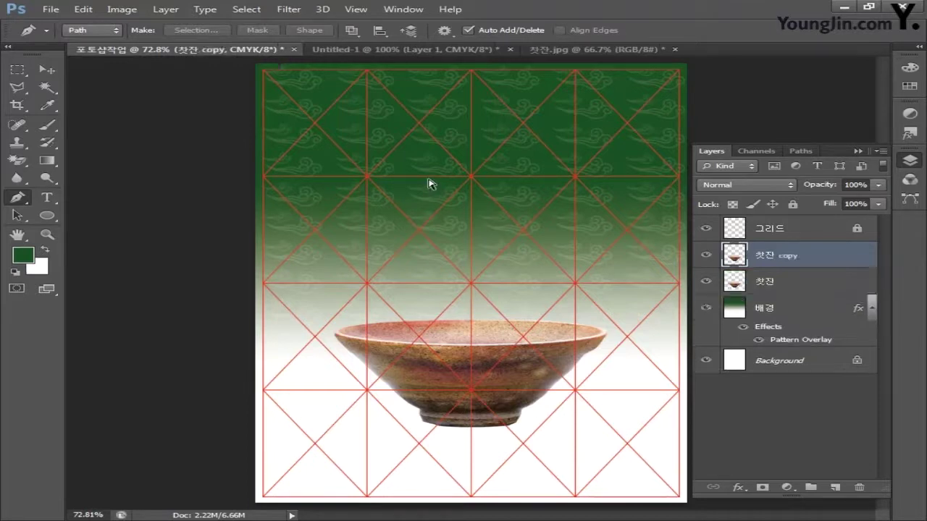
double_click(766, 260)
drag(781, 255, 836, 258)
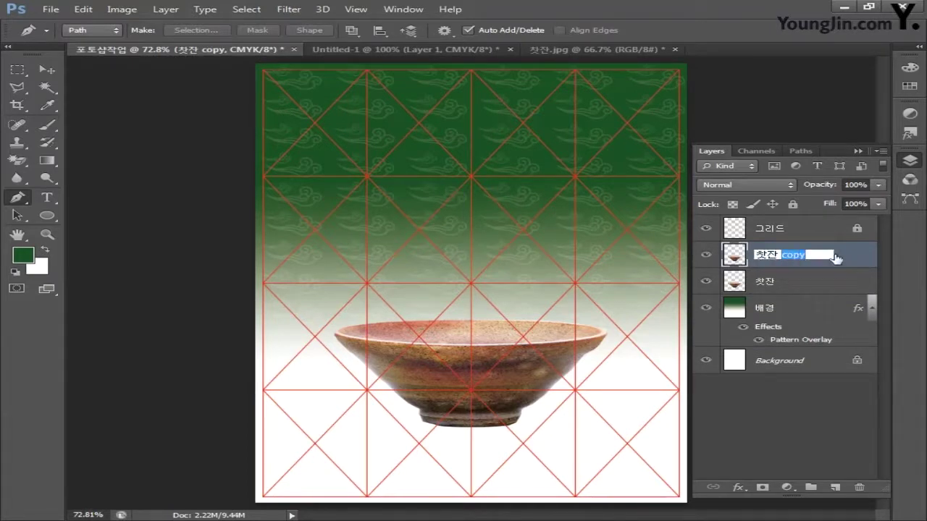
text(반사)
key(Return)
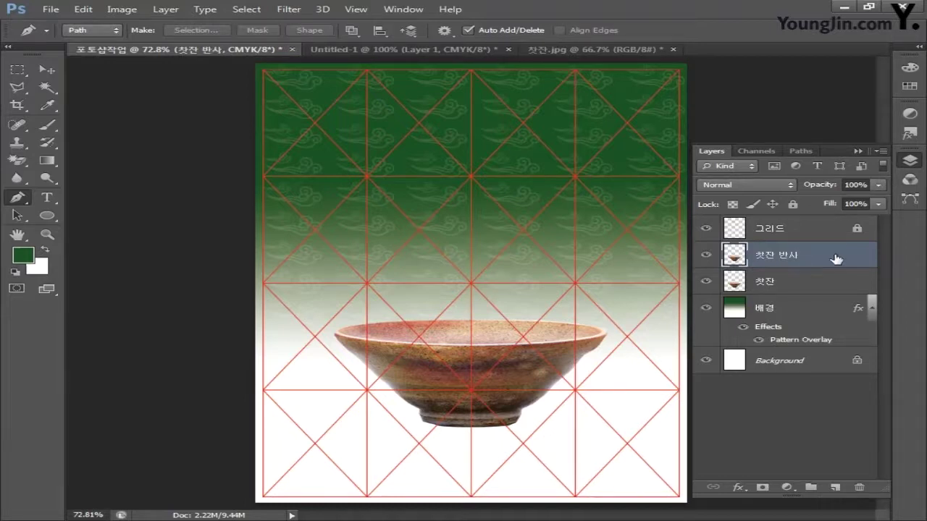
drag(837, 259, 833, 293)
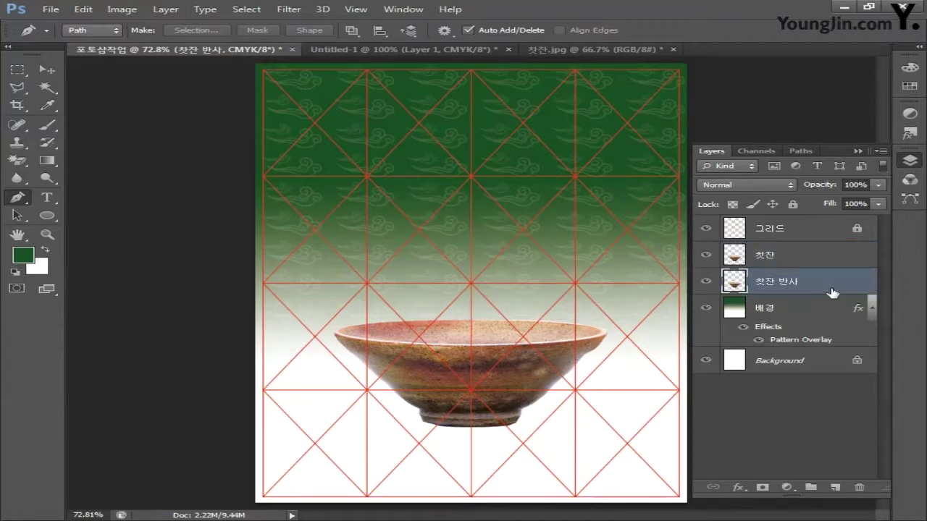
- Flip the 찻잔 반사 layer vertically, reduce its height and position it directly under the bowl's foot as a reflection
key(ctrl+t)
right_click(517, 353)
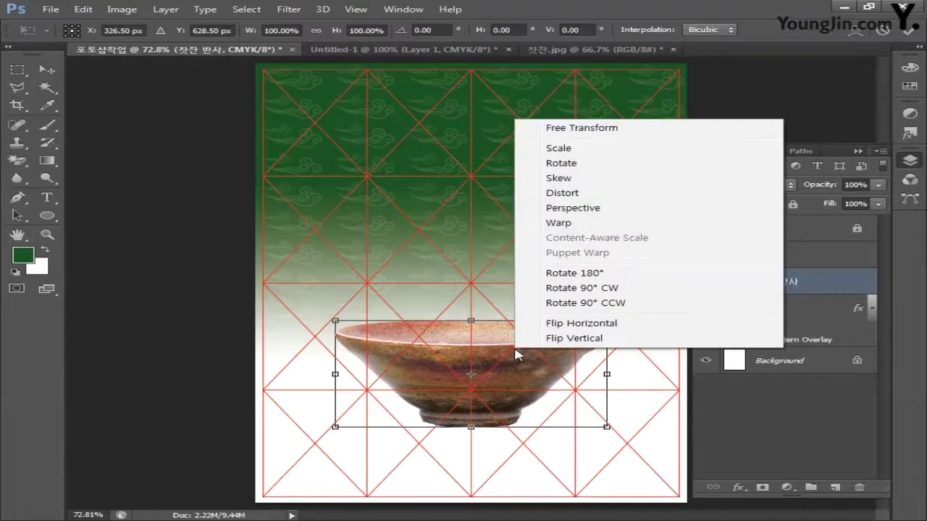
click(546, 338)
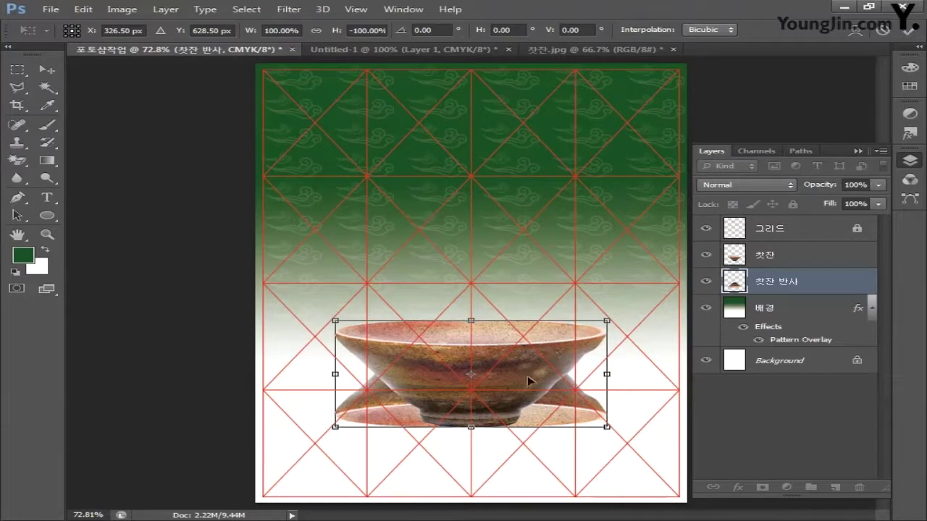
drag(561, 407, 561, 484)
drag(471, 396, 474, 420)
drag(470, 502, 479, 499)
key(Return)
key(p)
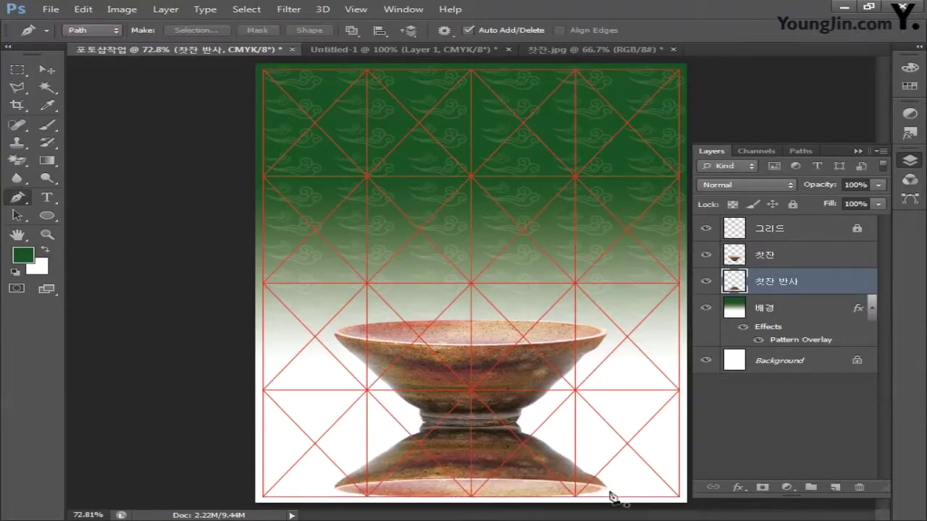
- Add a layer mask to the 찻잔 반사 layer and set the foreground color to C0 M0 Y0 K100
click(762, 488)
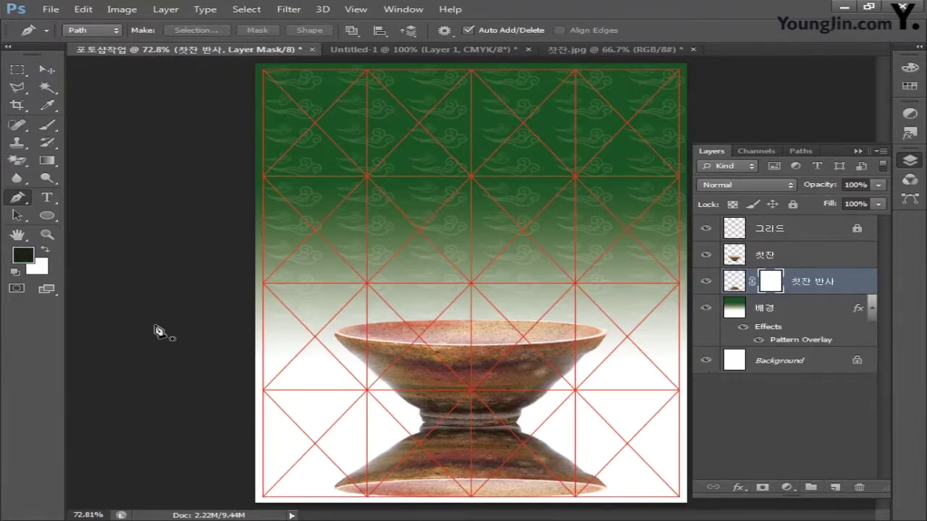
click(30, 254)
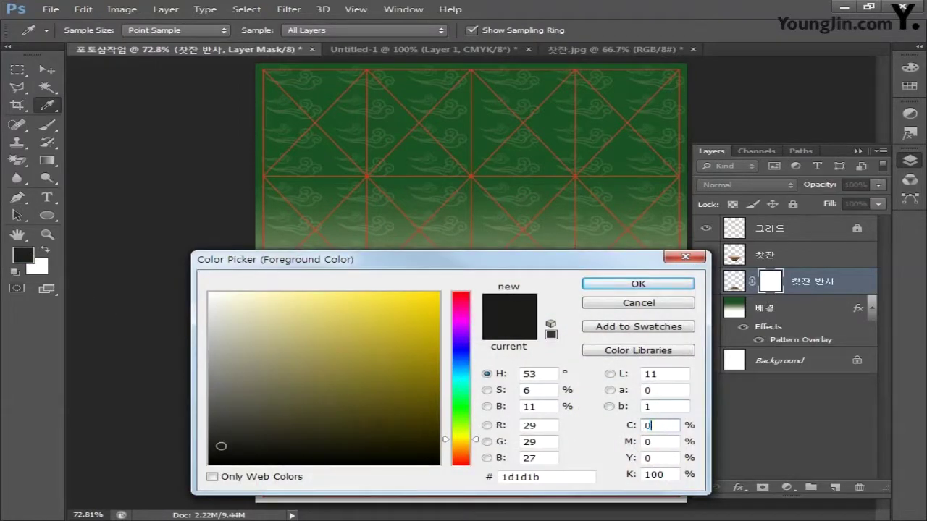
key(Tab)
key(Tab)
key(Tab)
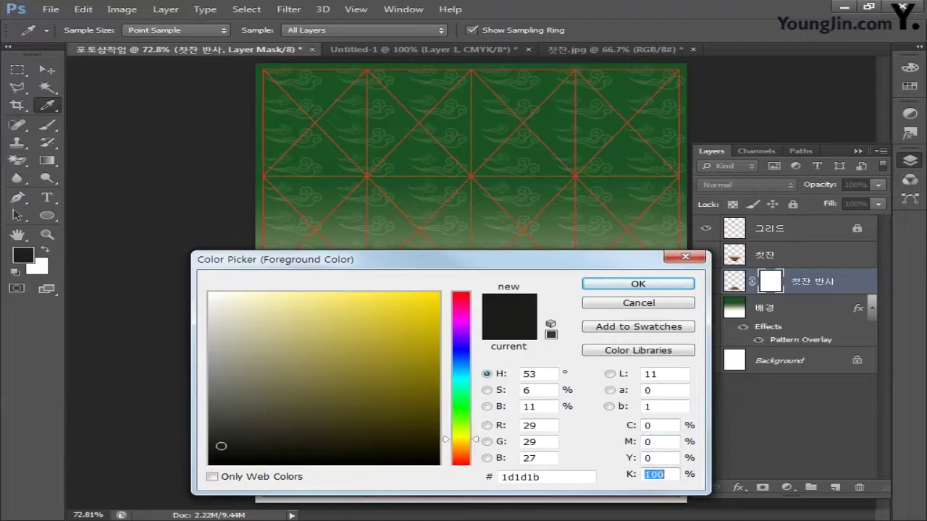
text(100)
click(620, 284)
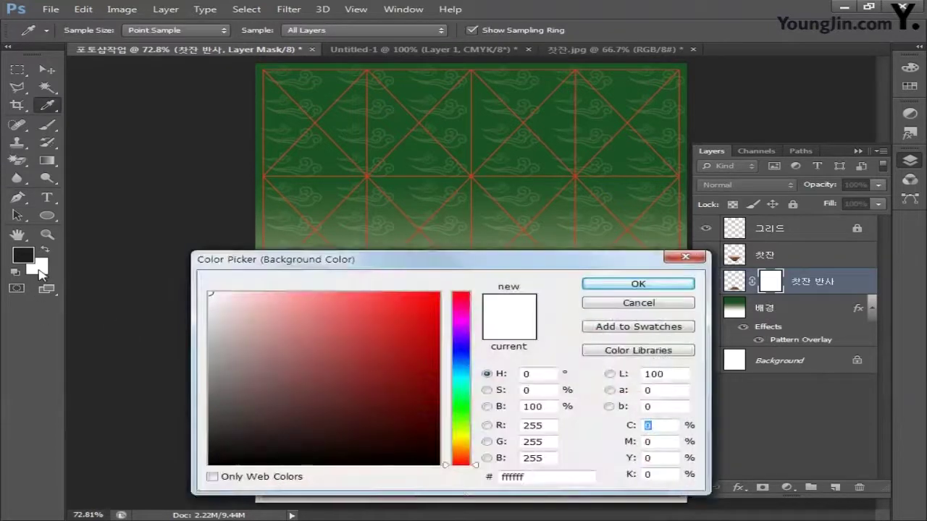
- Keep white as the background color and draw a black-to-white linear gradient on the 찻잔 반사 mask, fading the reflection toward its lower end
click(605, 288)
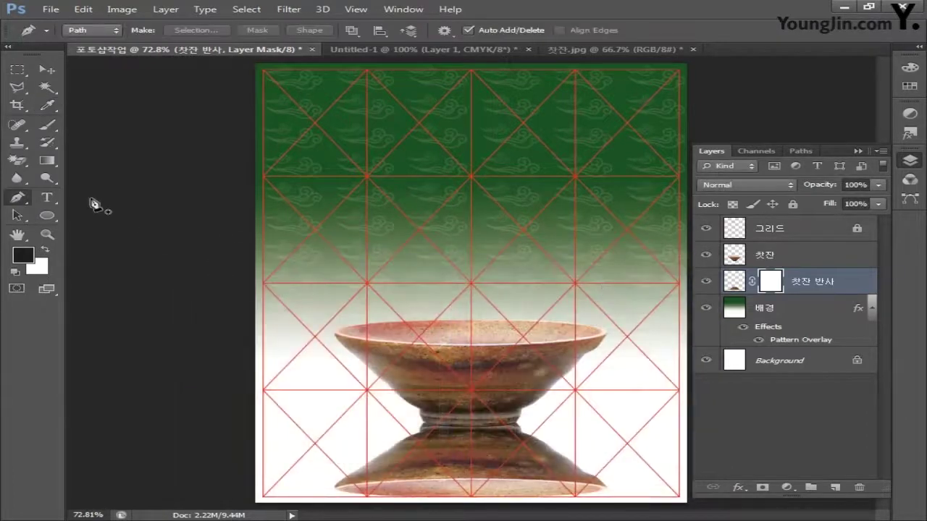
click(47, 162)
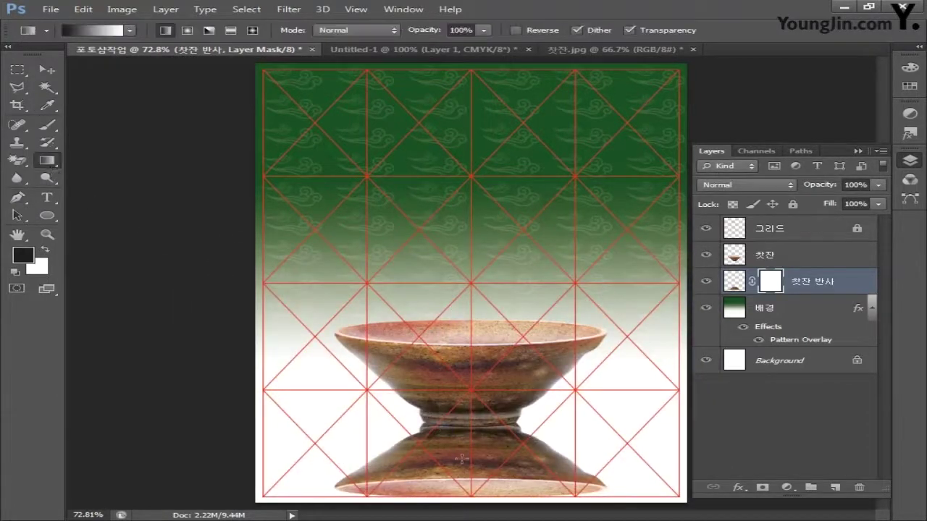
drag(471, 471, 480, 409)
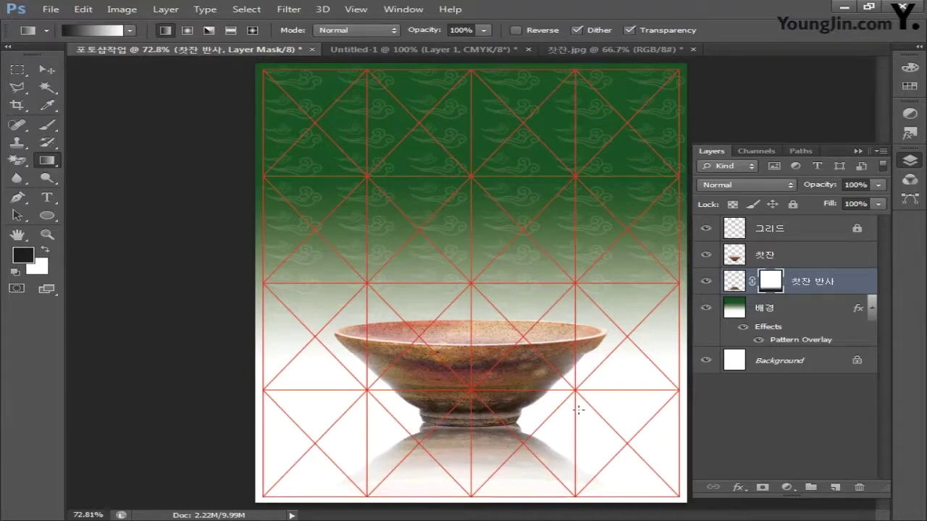
- Add a Drop Shadow to the 찻잔 layer with opacity 50%, distance 2 px, spread 0% and size 12 px
click(816, 261)
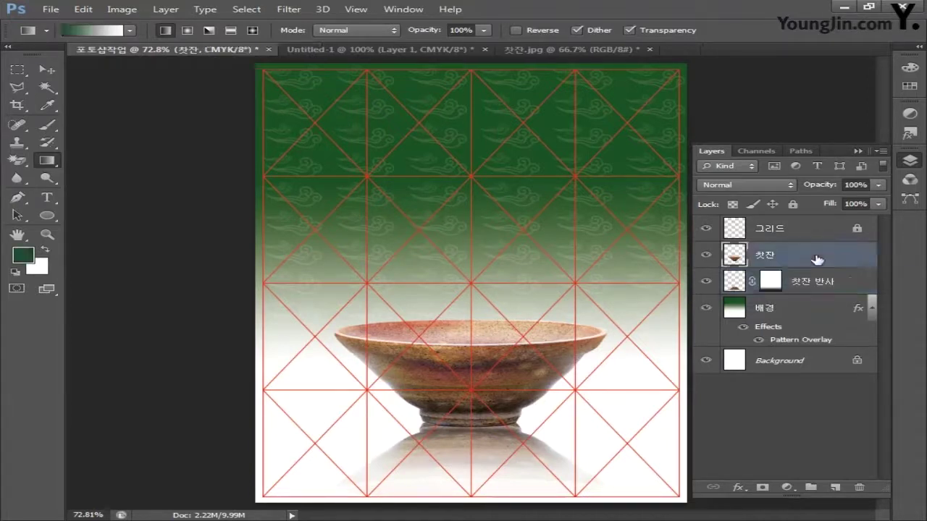
double_click(829, 260)
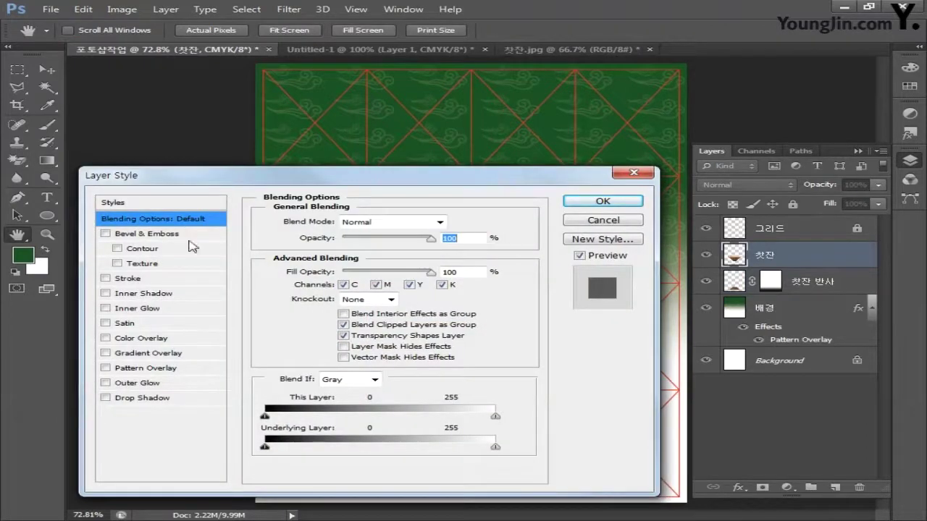
click(138, 401)
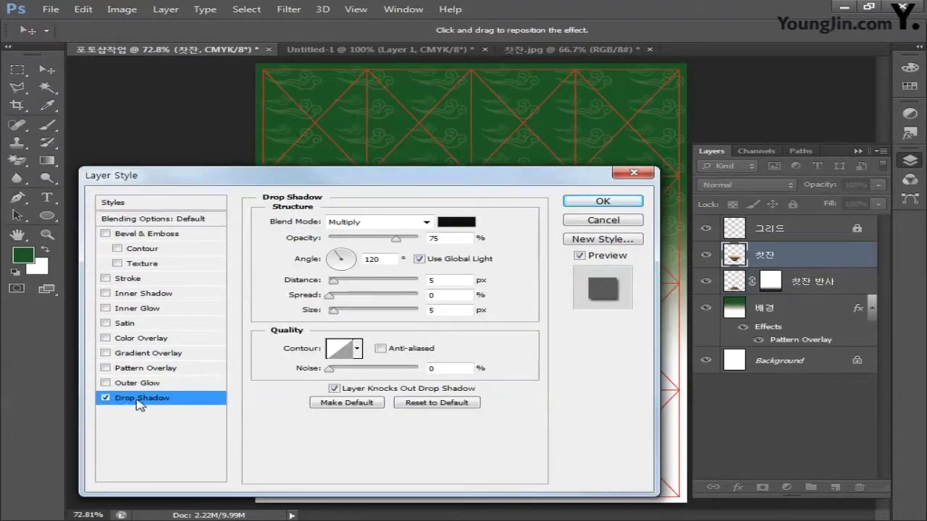
double_click(449, 238)
text(50)
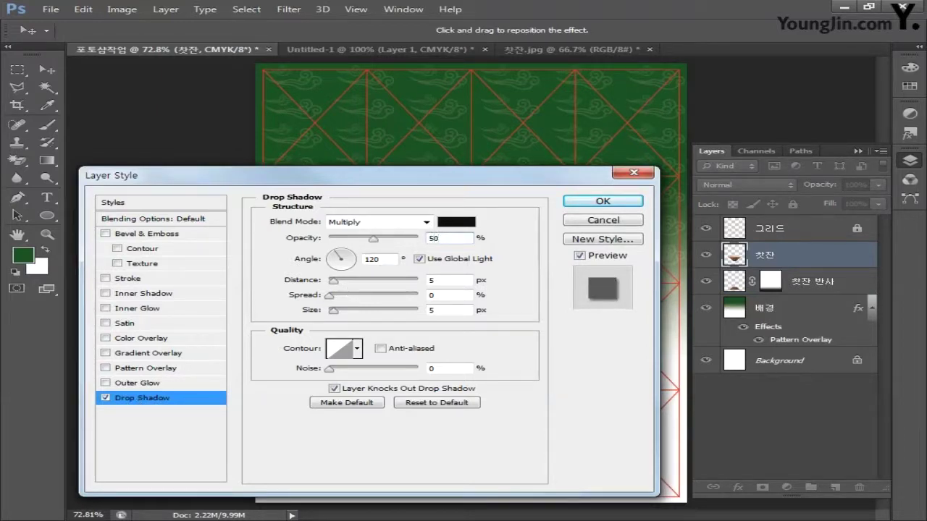
double_click(438, 280)
text(2)
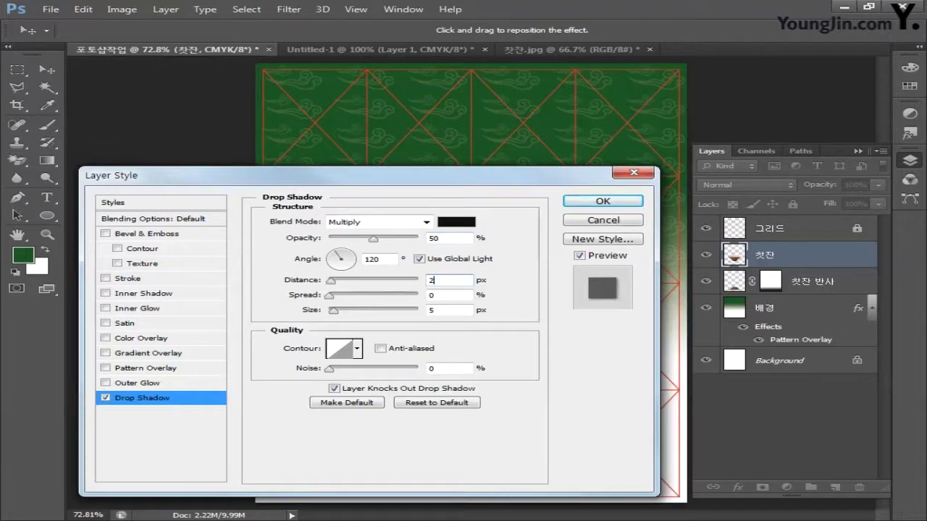
click(447, 295)
double_click(438, 310)
text(12)
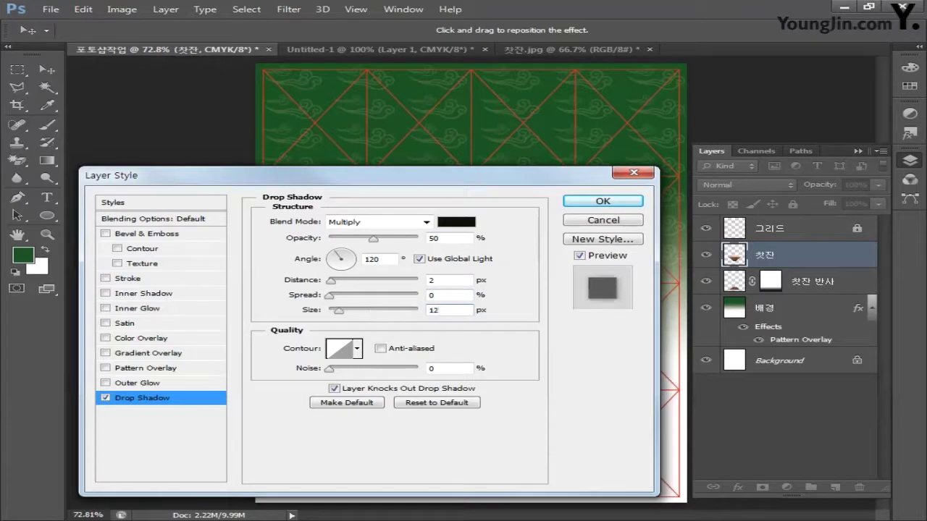
click(599, 202)
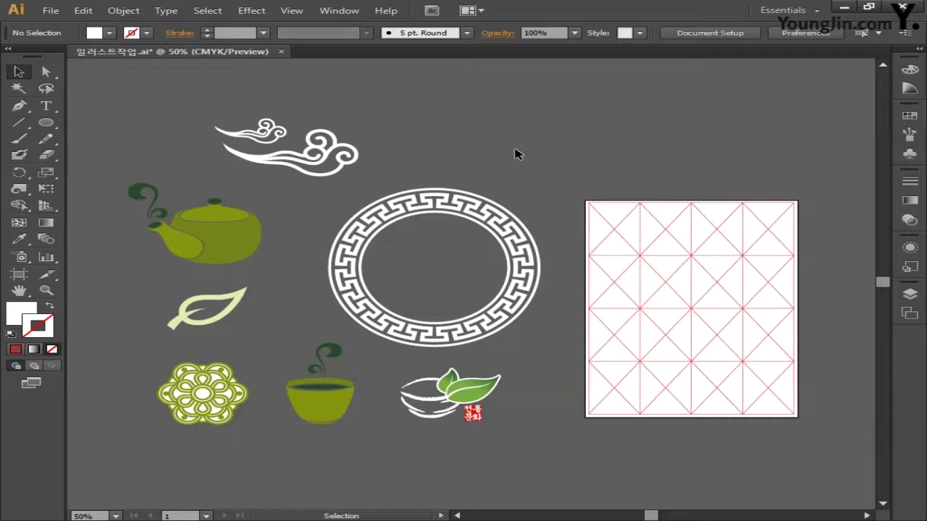
- Copy the round meander ornament from the Illustrator artwork and paste it into the Photoshop layout as pixels
click(507, 284)
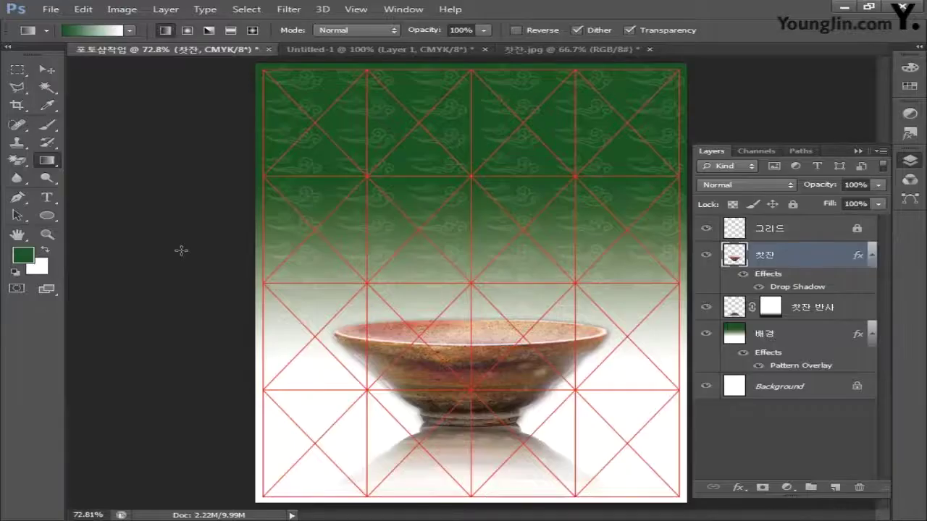
key(ctrl+v)
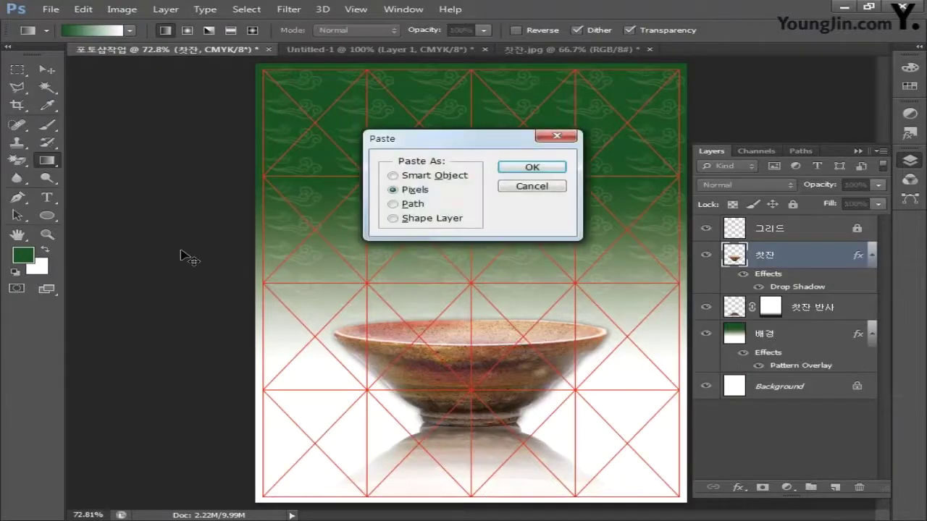
click(524, 174)
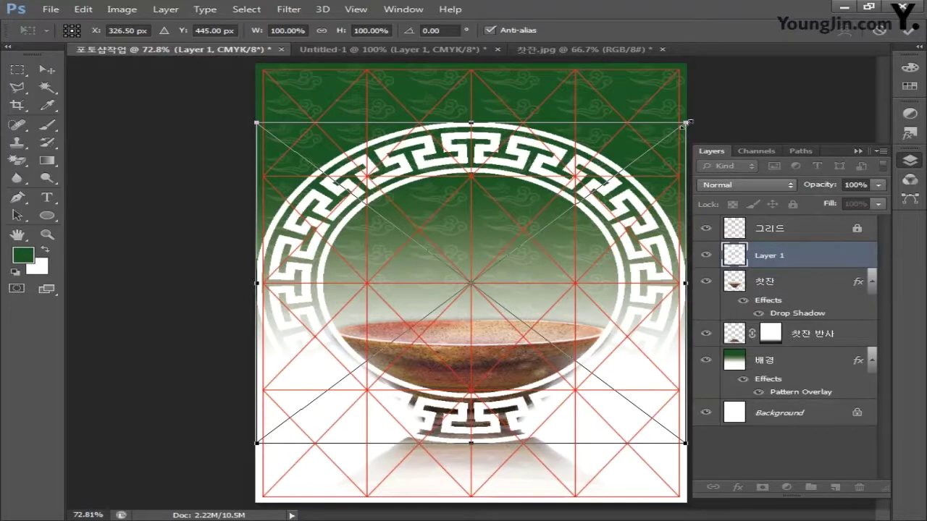
- Shrink the pasted ornament to the grid's width and move it up so its upper part runs off the page
drag(685, 125, 673, 134)
drag(637, 288, 637, 190)
key(Return)
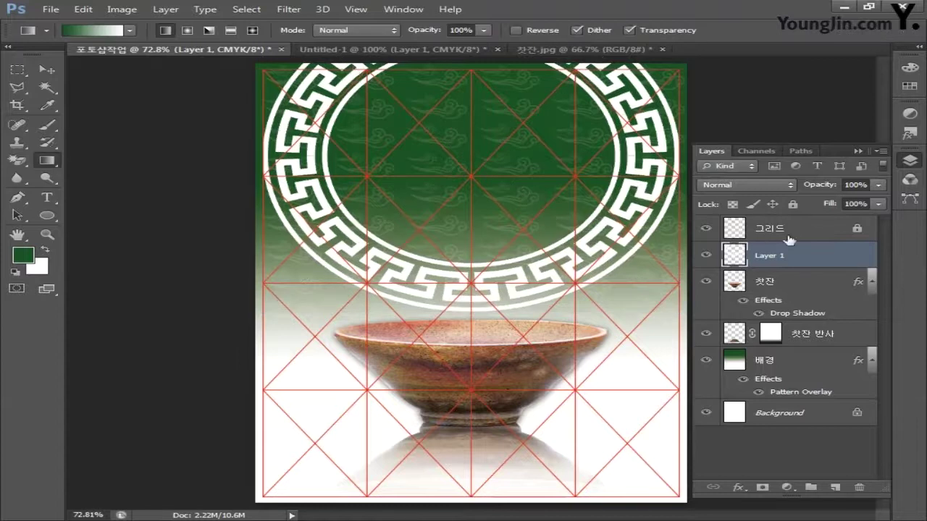
- Set the ornament layer's opacity to 65% and rename it 원형 전통문양
click(853, 185)
text(65)
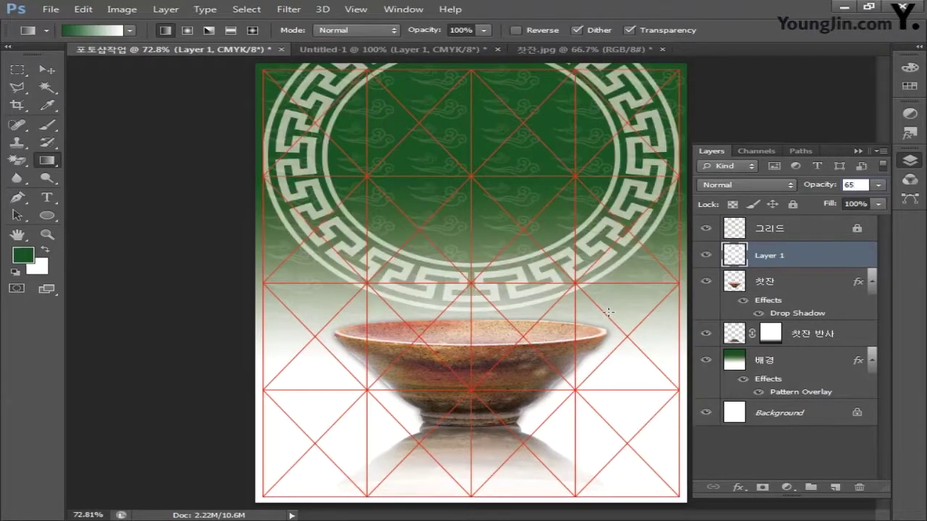
key(Return)
double_click(769, 258)
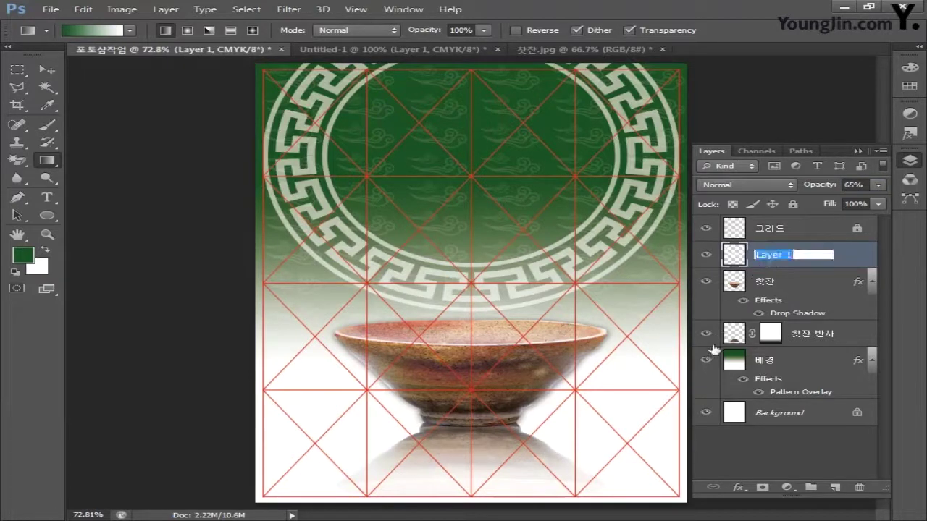
text(무형 전통문ㅇ)
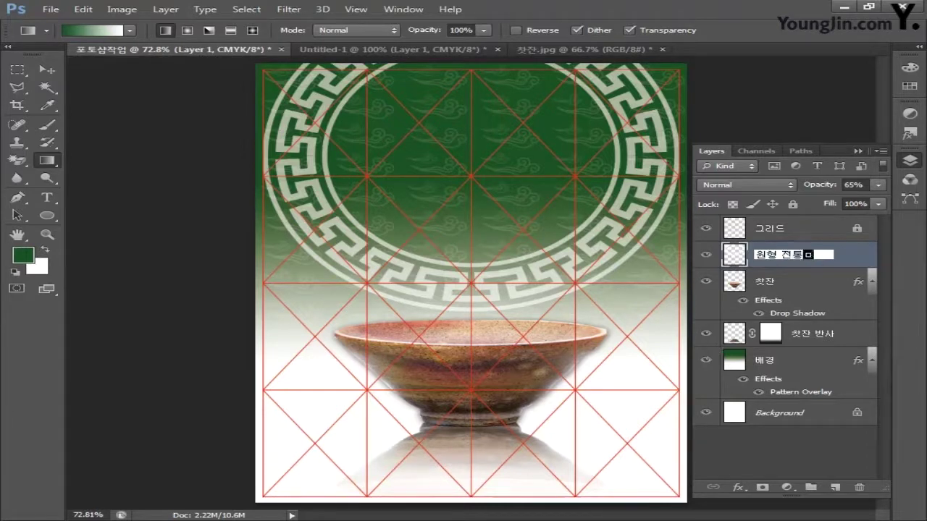
text(양)
key(Return)
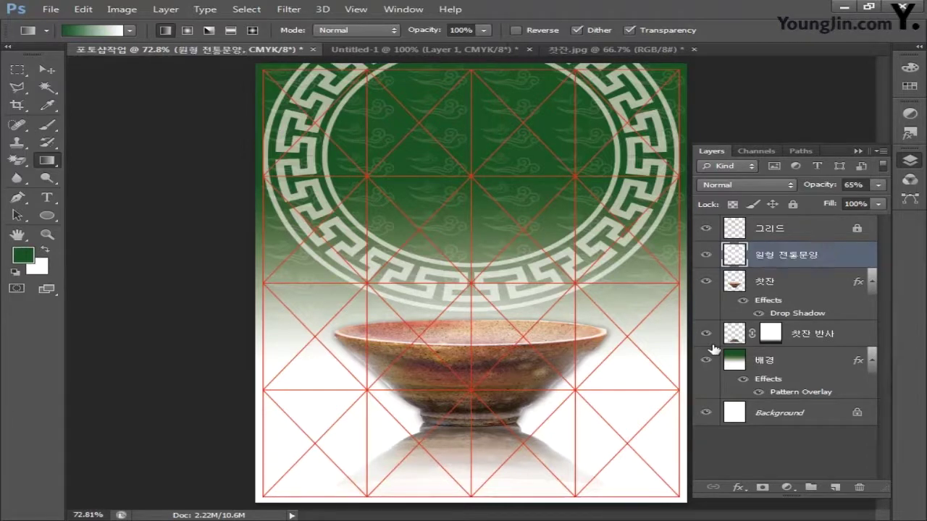
- Add a Drop Shadow to the 원형 전통문양 layer with opacity 35%, distance 7 px and size 7 px
double_click(838, 259)
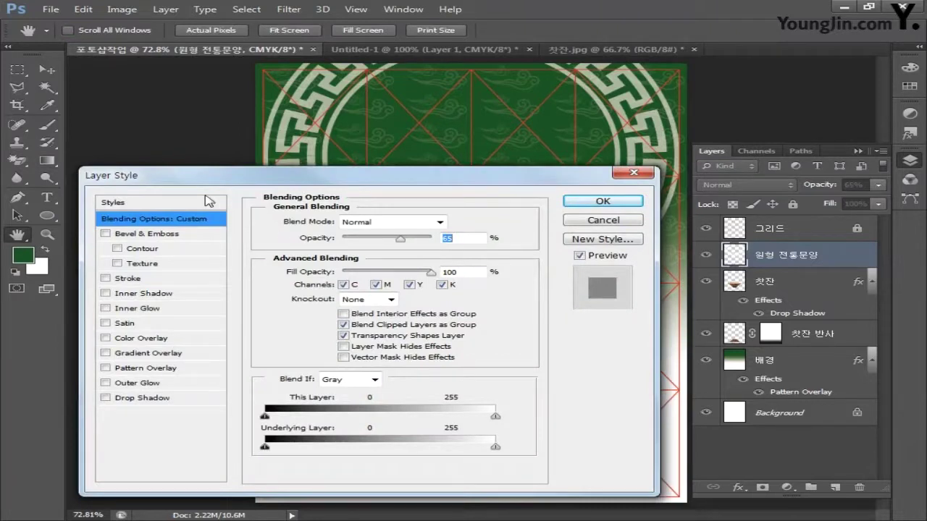
click(143, 399)
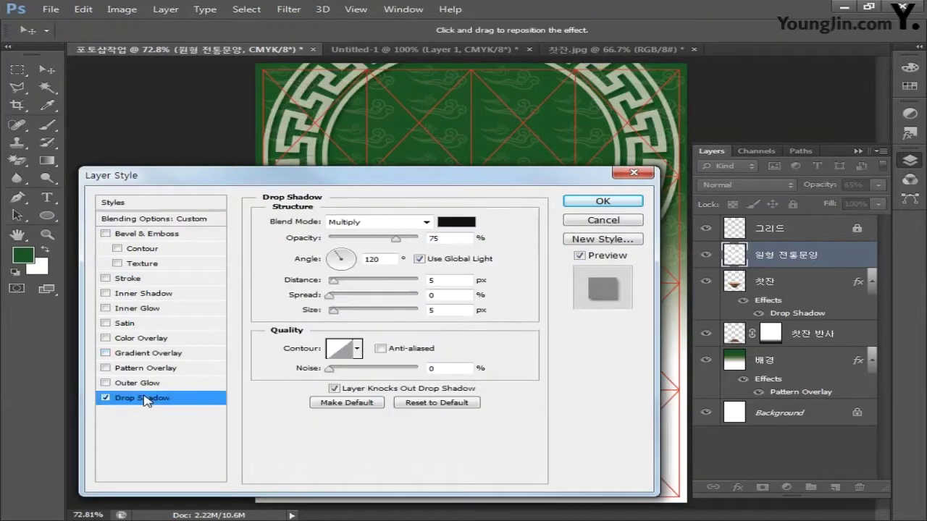
double_click(450, 238)
text(35)
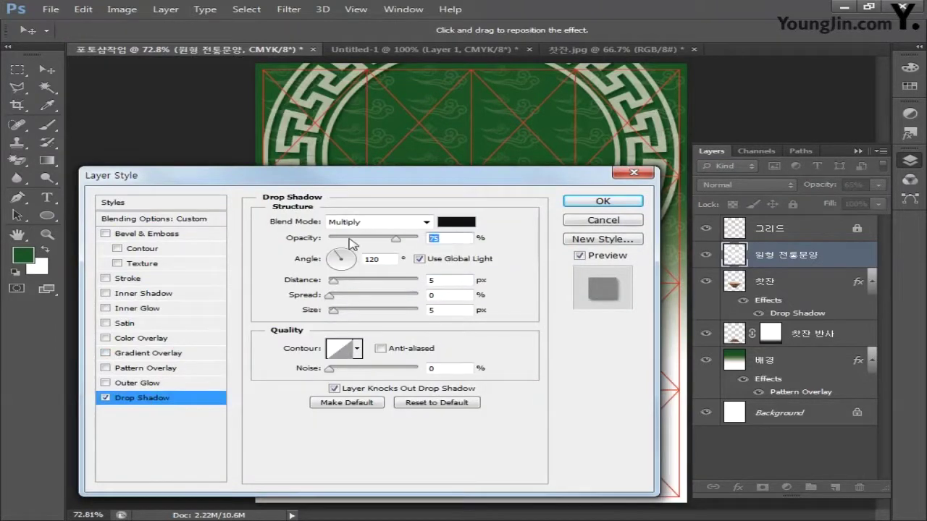
double_click(445, 280)
text(7)
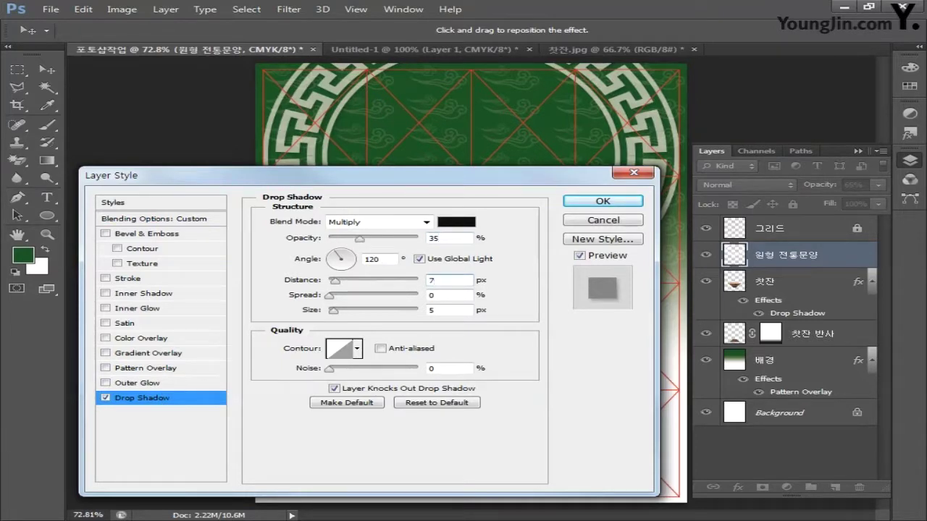
double_click(445, 310)
text(7)
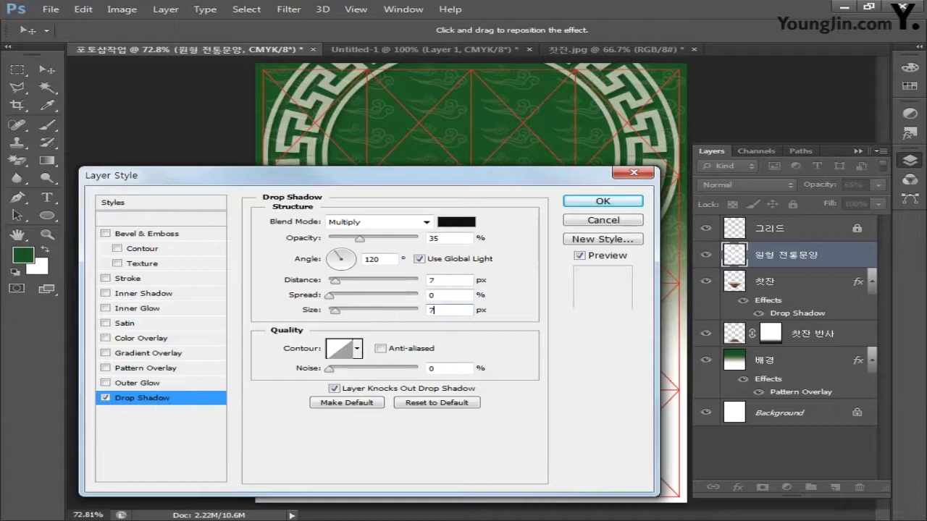
click(588, 201)
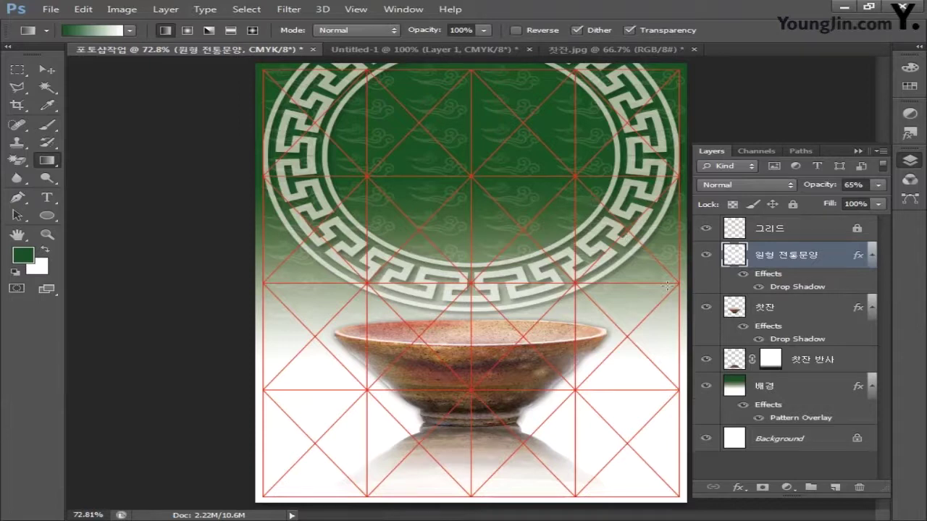
- Add a layer mask to the 원형 전통문양 layer and fade the ornament's lower part with a black-to-white gradient drawn upward
click(763, 488)
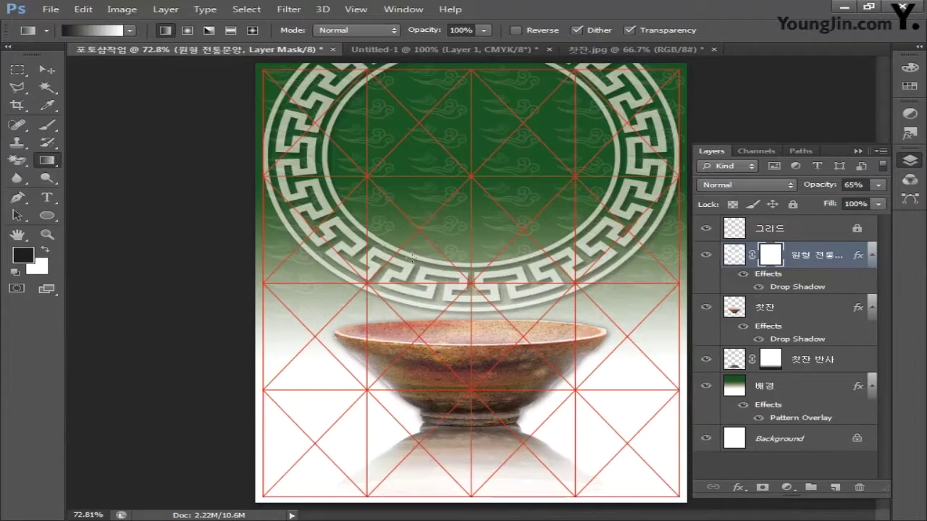
drag(472, 311, 474, 212)
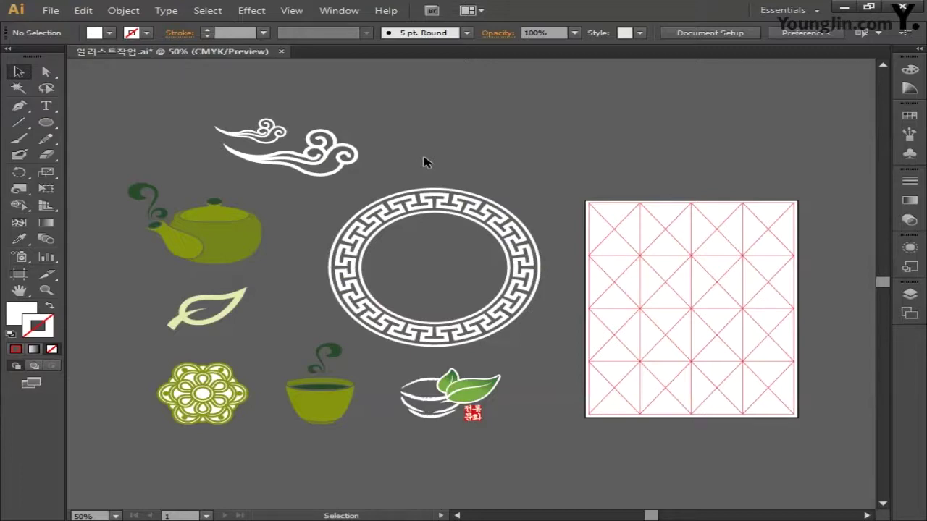
- Copy the bowl-and-leaf emblem with the red 전통문화 seal from Illustrator and paste it into the Photoshop layout as pixels
drag(509, 457, 385, 368)
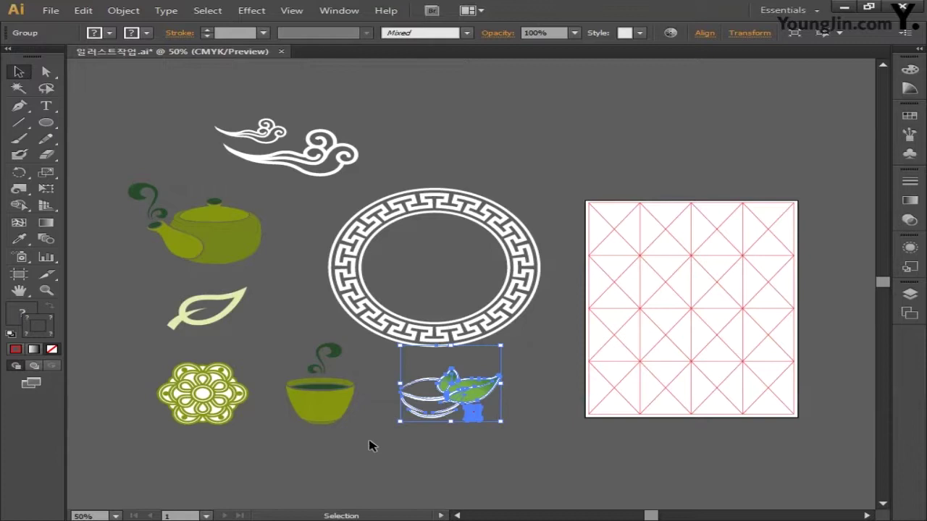
key(ctrl)
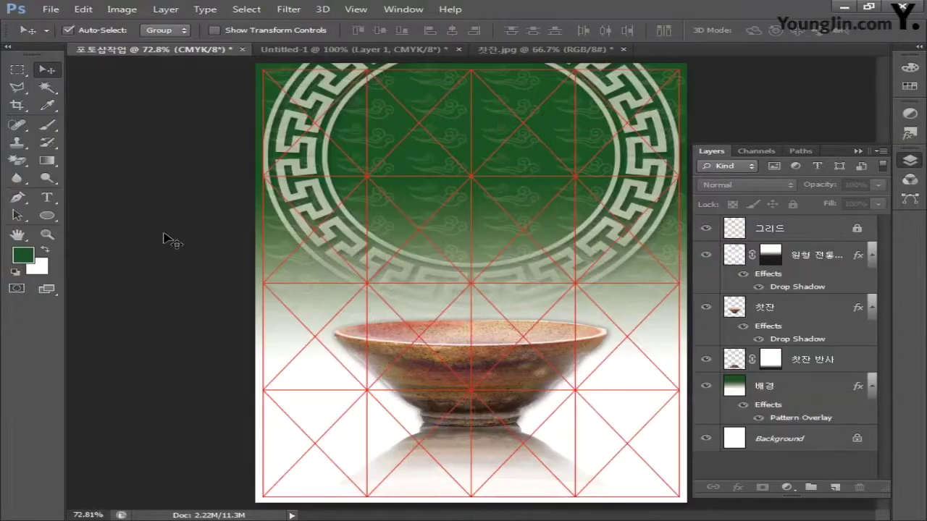
key(ctrl+v)
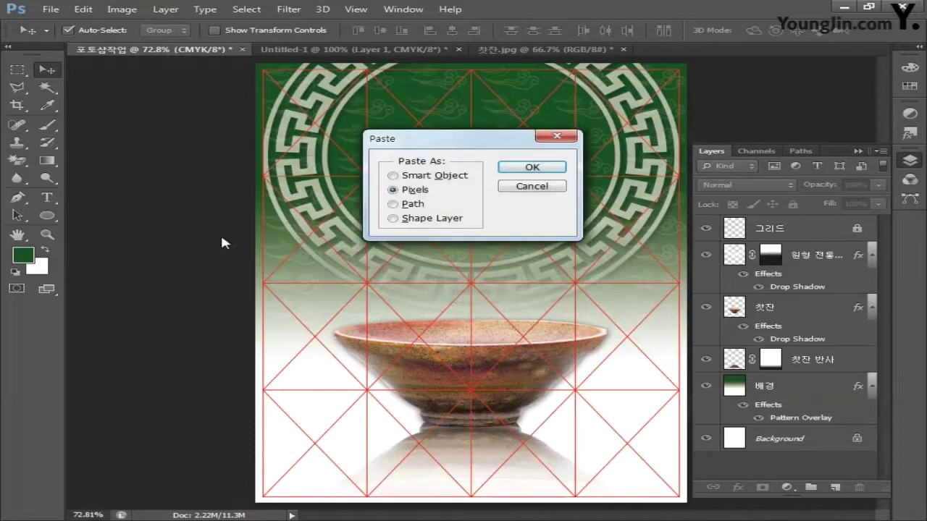
click(532, 167)
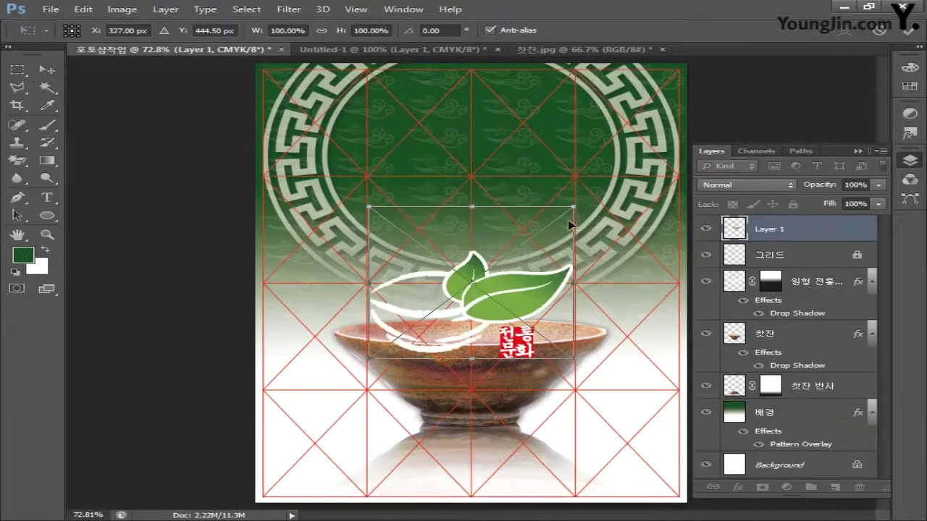
- Scale the pasted emblem down to a little over half size and center it in the upper part of the round ornament
drag(573, 208, 540, 232)
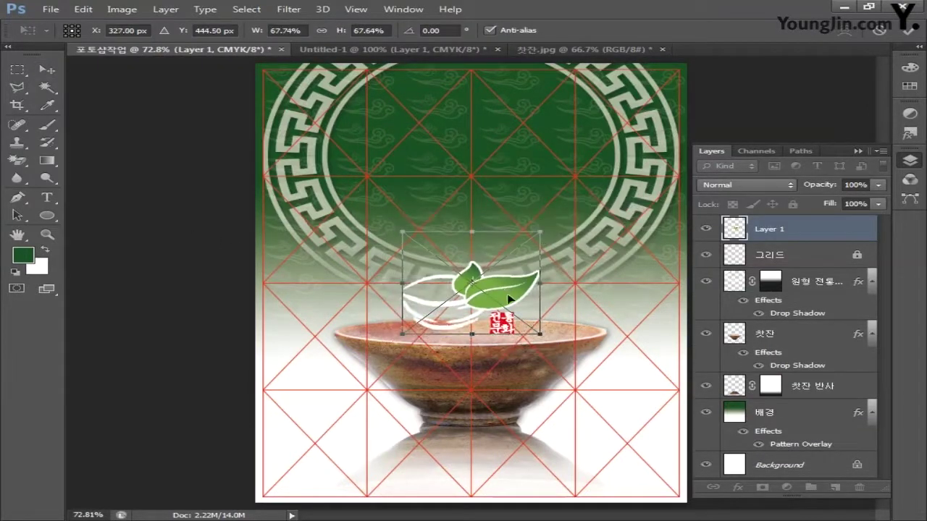
drag(509, 299, 510, 131)
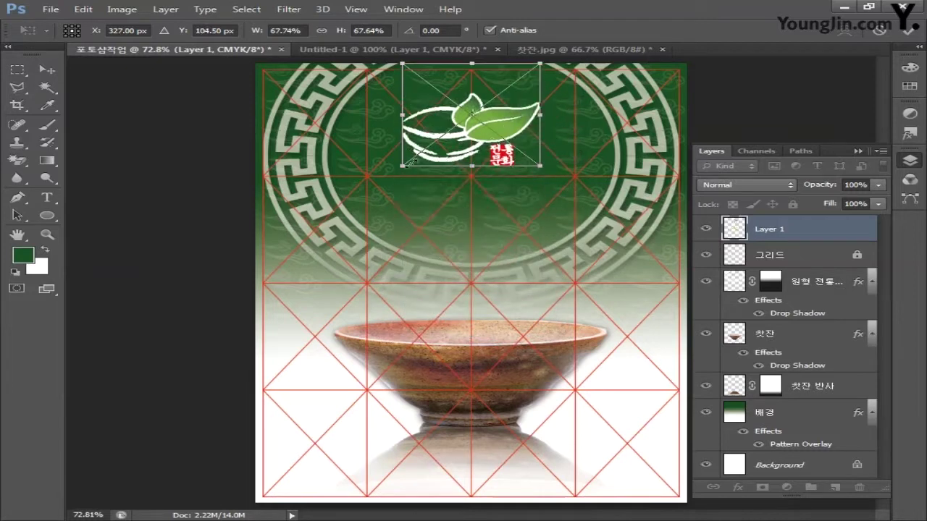
drag(409, 164, 415, 156)
key(Return)
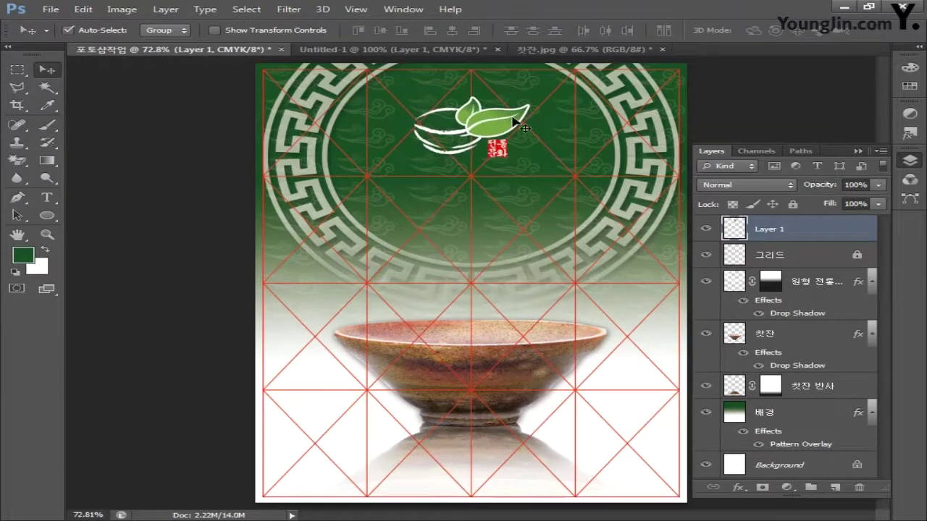
- Rename the emblem's layer as 심벌마크
double_click(767, 230)
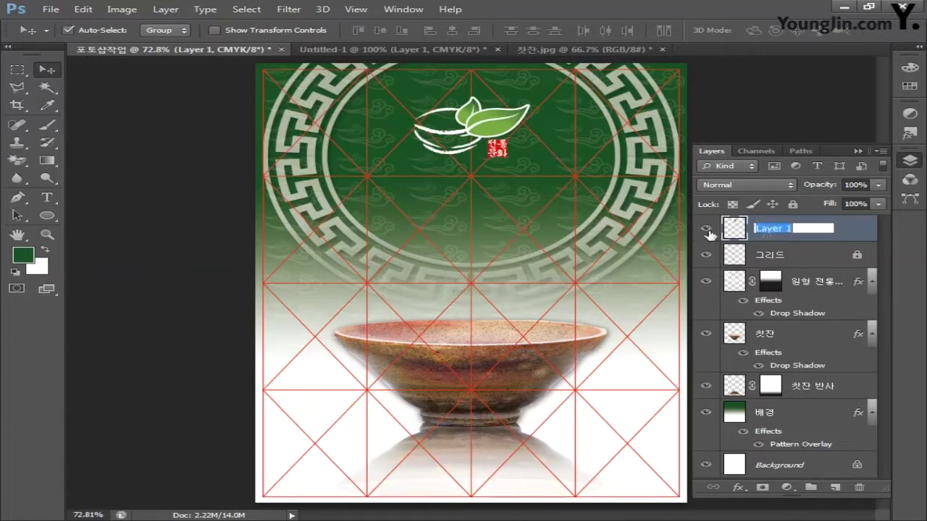
text(심벌마크)
key(Return)
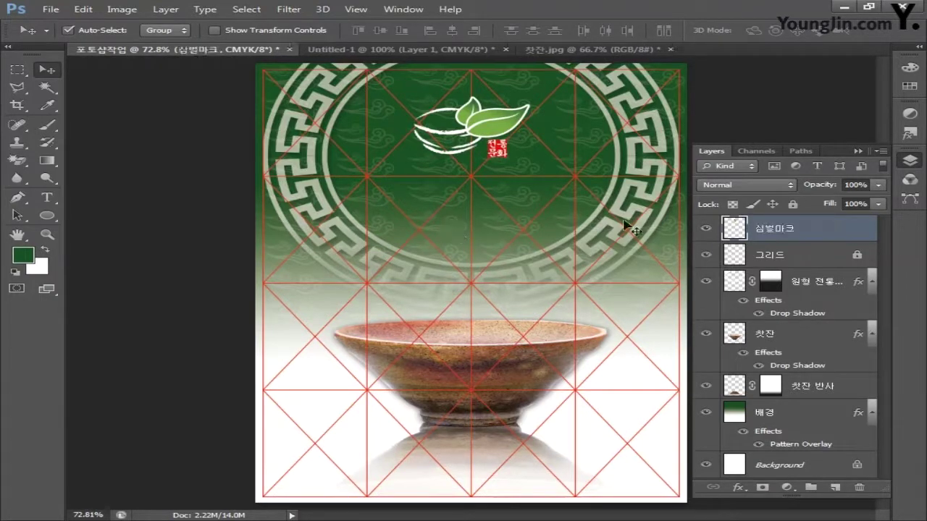
- Move the 심벌마크 layer below the 그리드 layer
drag(817, 233, 815, 268)
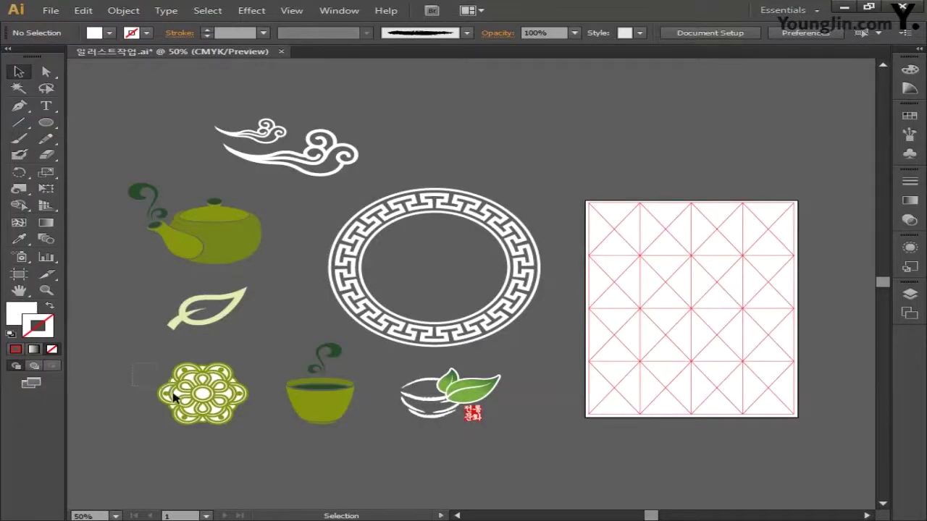
- Copy the green flower pattern from Illustrator into Photoshop as pixels, shrinking it to a small motif just left of center beneath the bowl
drag(174, 397, 263, 437)
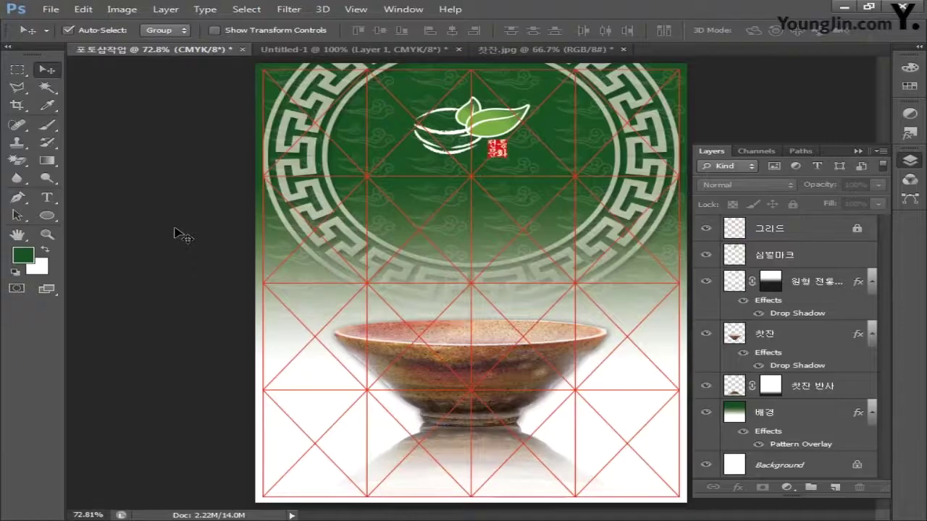
key(ctrl+v)
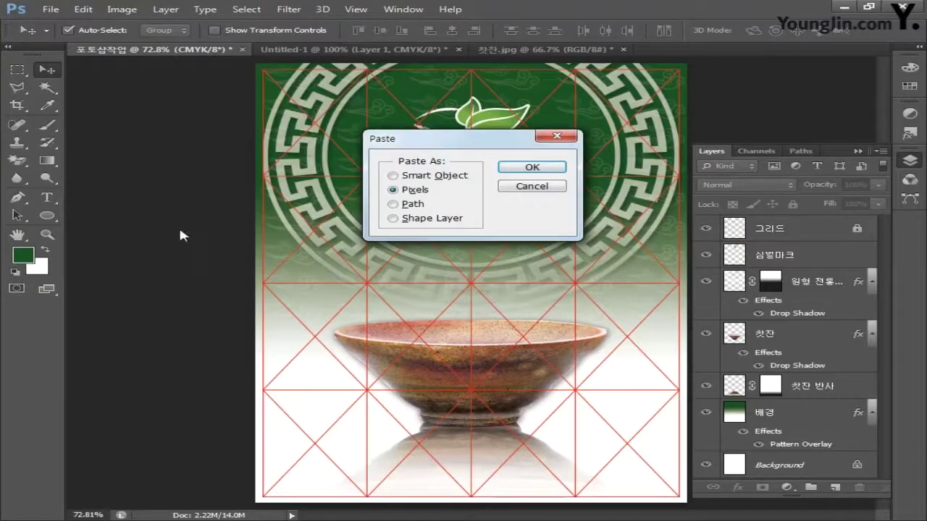
click(533, 168)
drag(563, 221, 435, 478)
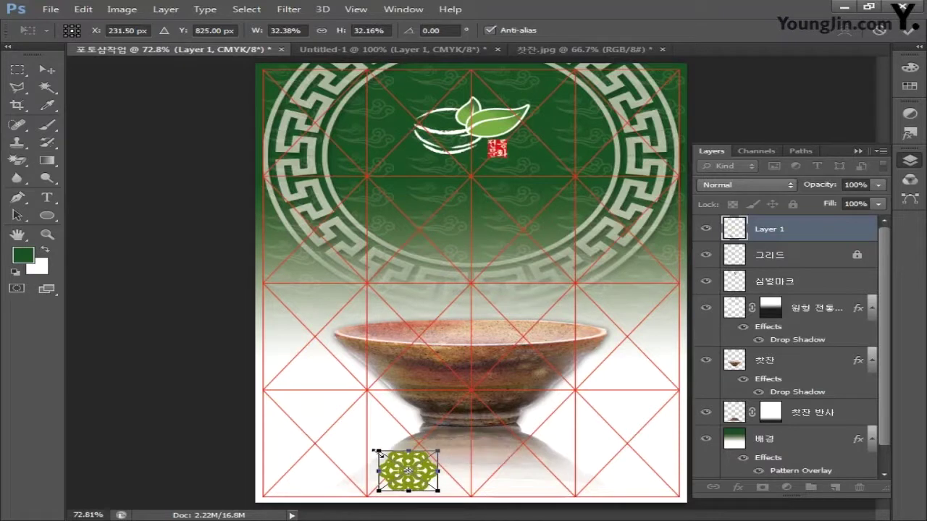
drag(377, 452, 438, 475)
key(Return)
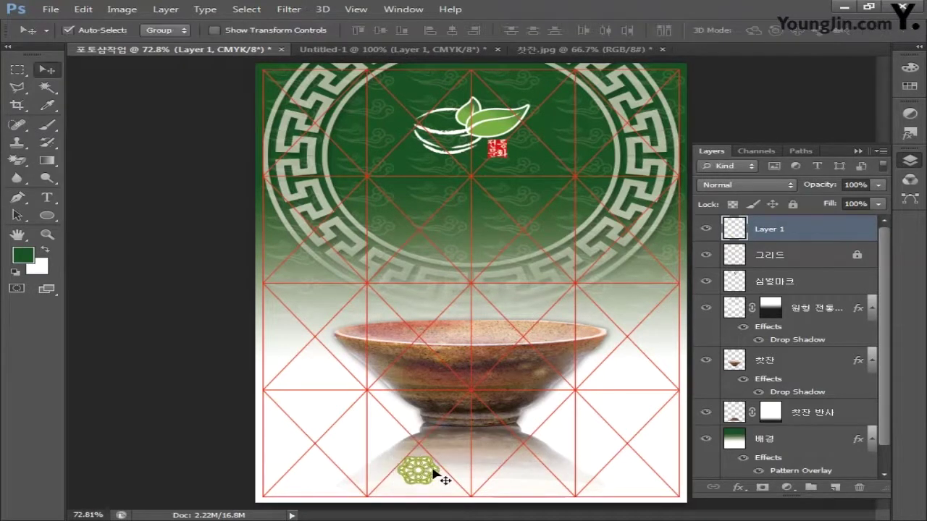
- Rename the flower motif's layer as 심볼 and move it below the 그리드 layer
double_click(773, 229)
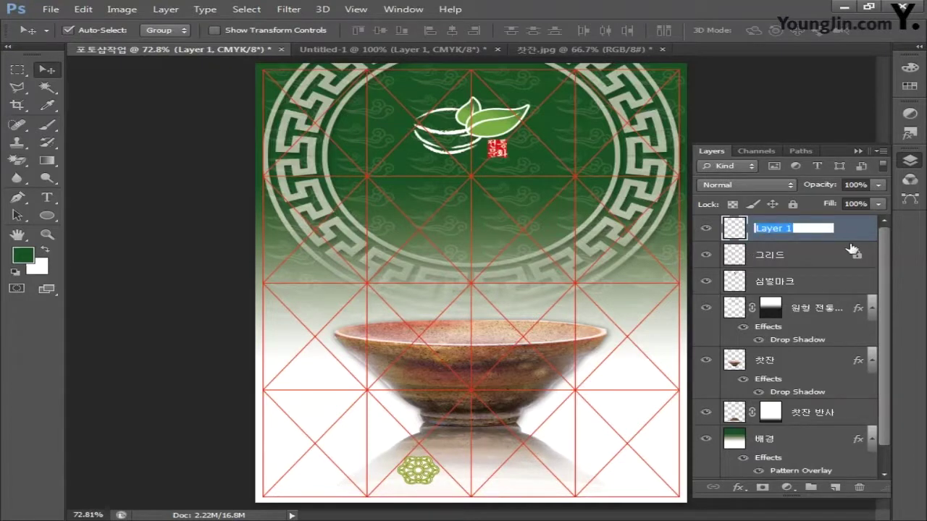
text(심보)
key(Return)
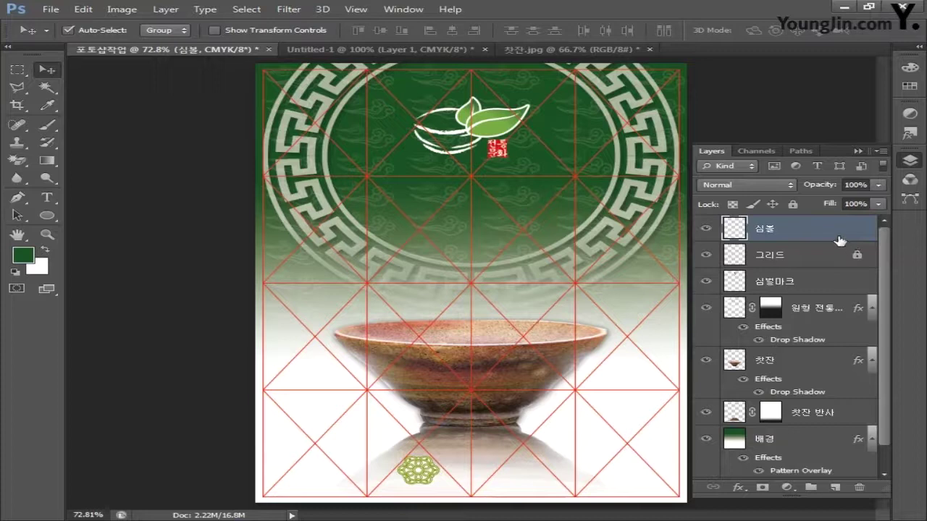
drag(829, 234, 833, 270)
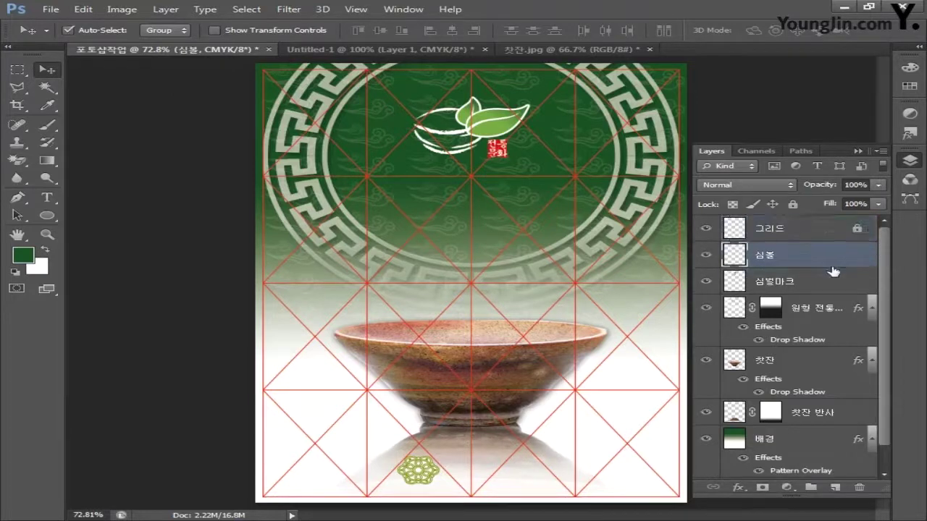
- Copy the steaming teapot from Illustrator and paste it into the Photoshop layout as pixels
key(alt+Tab)
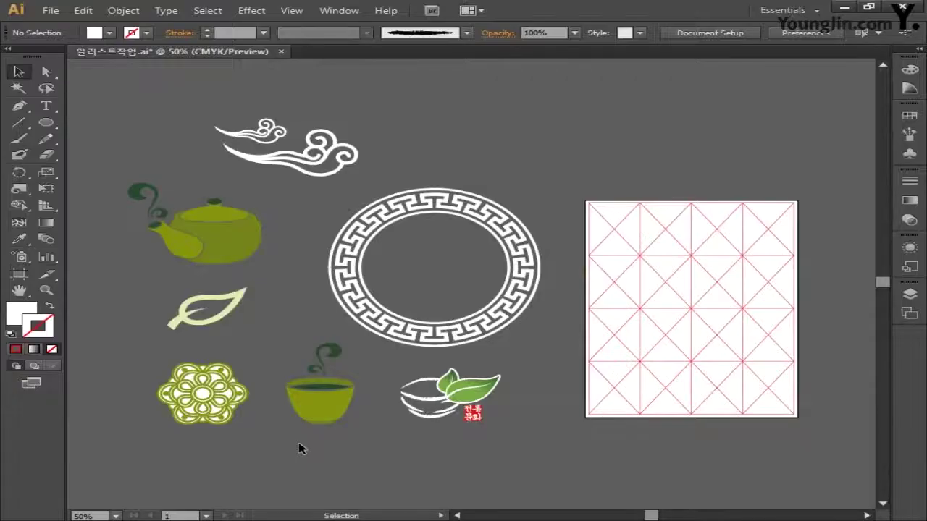
drag(259, 269, 88, 181)
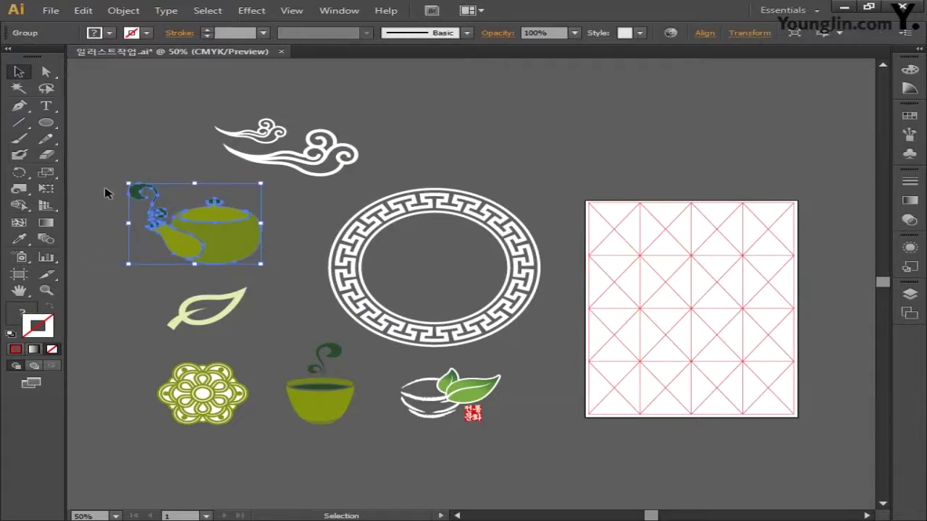
key(ctrl)
key(alt+Tab)
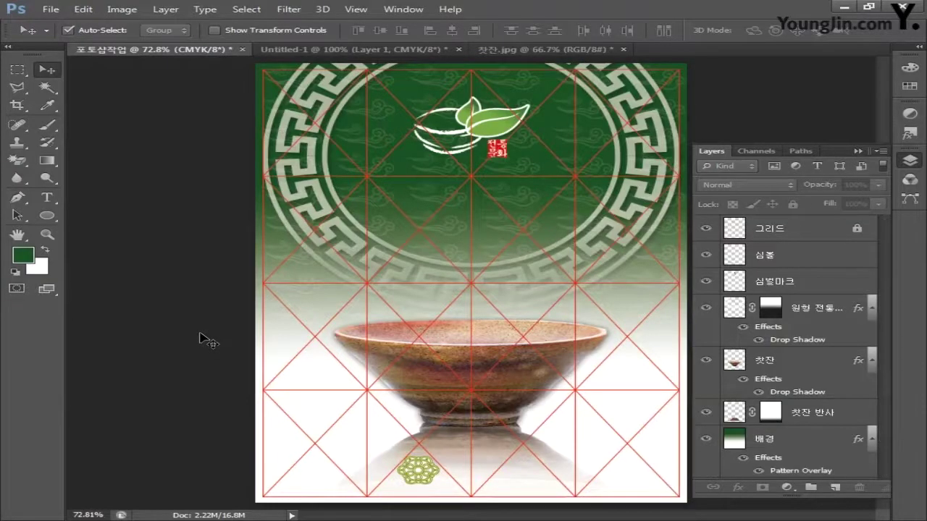
key(ctrl+v)
click(518, 168)
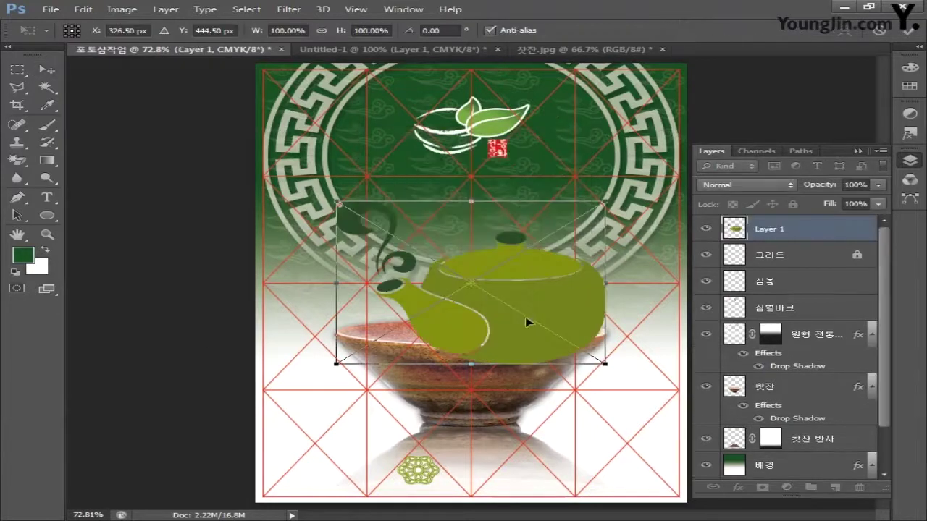
- Scale the teapot to about two thirds and place it in the layout's lower-right corner, running past the page edge
drag(532, 320, 639, 418)
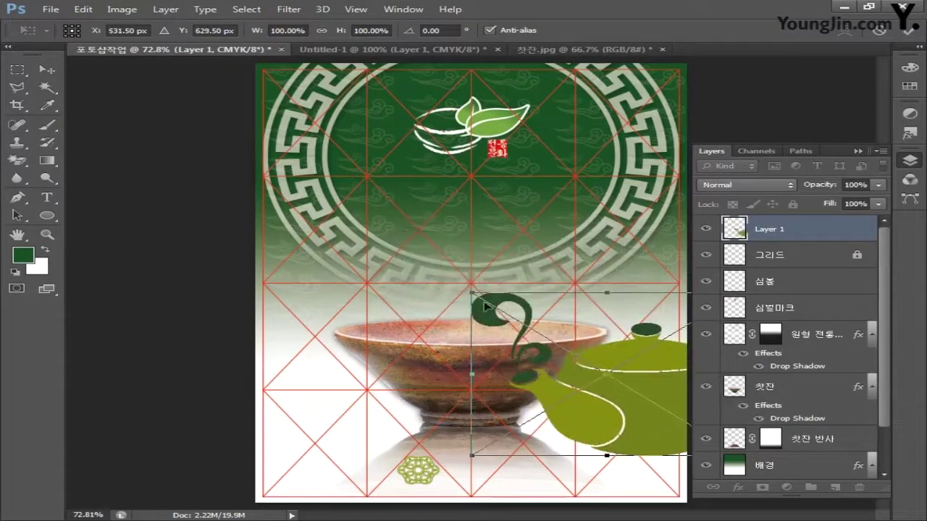
drag(472, 293, 565, 331)
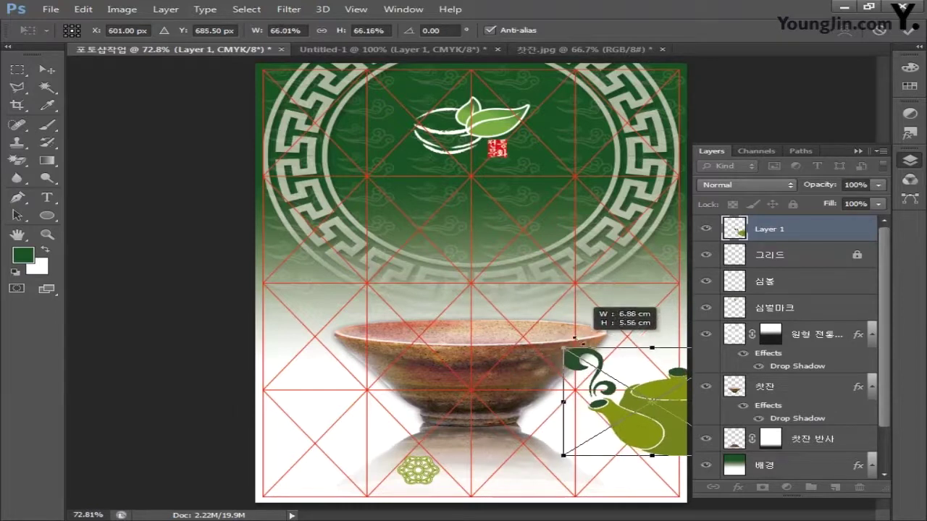
drag(655, 369, 661, 366)
drag(540, 341, 544, 348)
drag(660, 434, 660, 472)
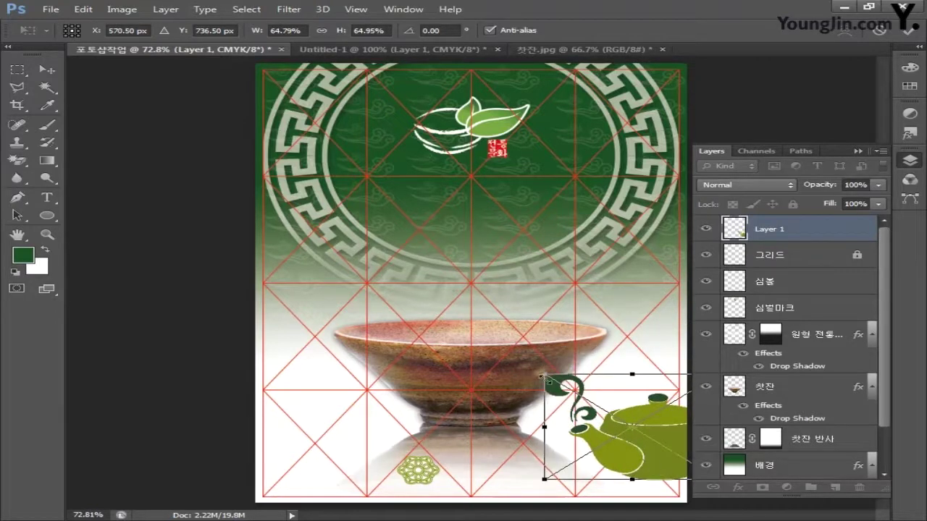
drag(544, 375, 534, 367)
key(Return)
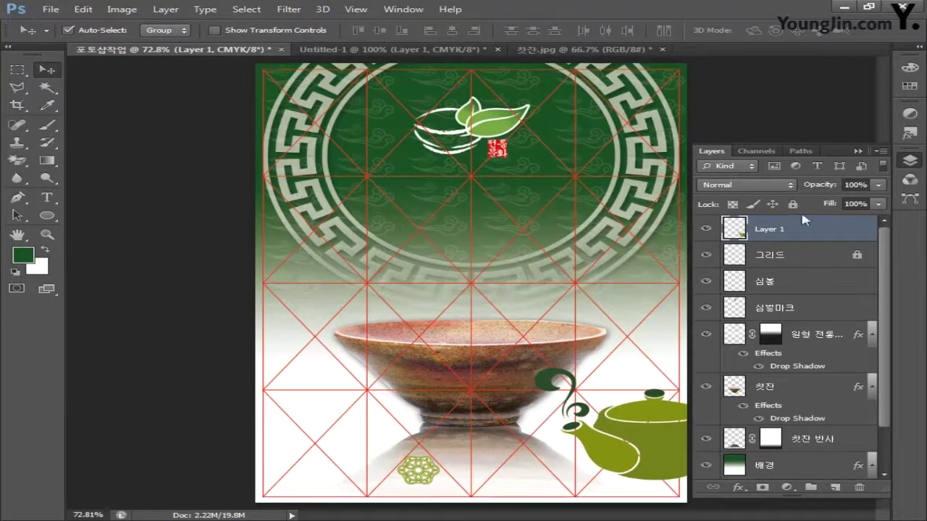
- Rename the teapot's layer as 배경문양1 and move it below the 찻잔 layer, above 찻잔 반사
double_click(773, 229)
text(배경문야)
text( 1)
key(Return)
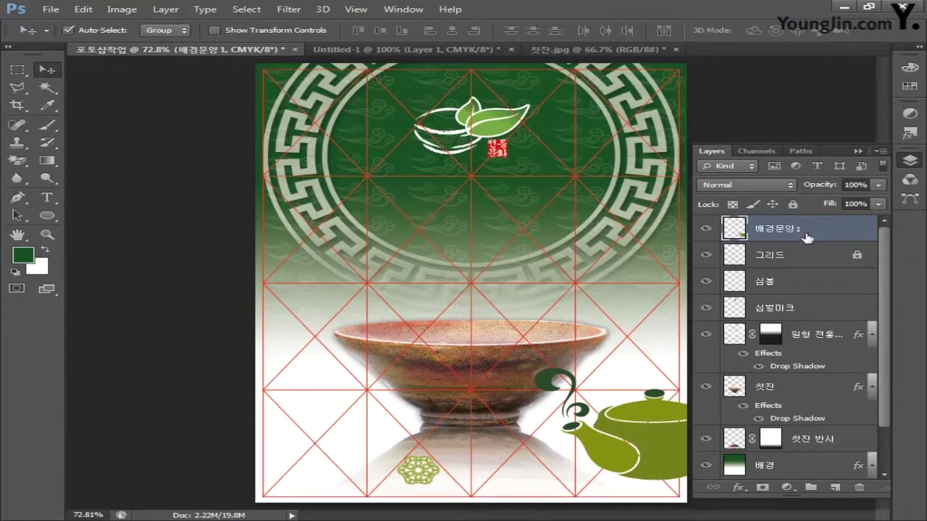
drag(807, 238, 811, 426)
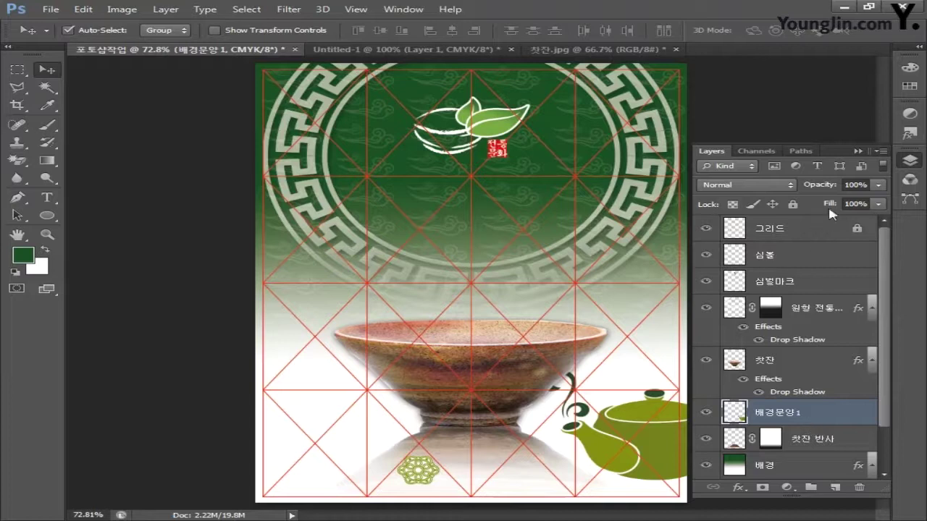
- Set the 배경문양1 teapot layer's opacity to 30%
click(847, 185)
text(30)
key(Return)
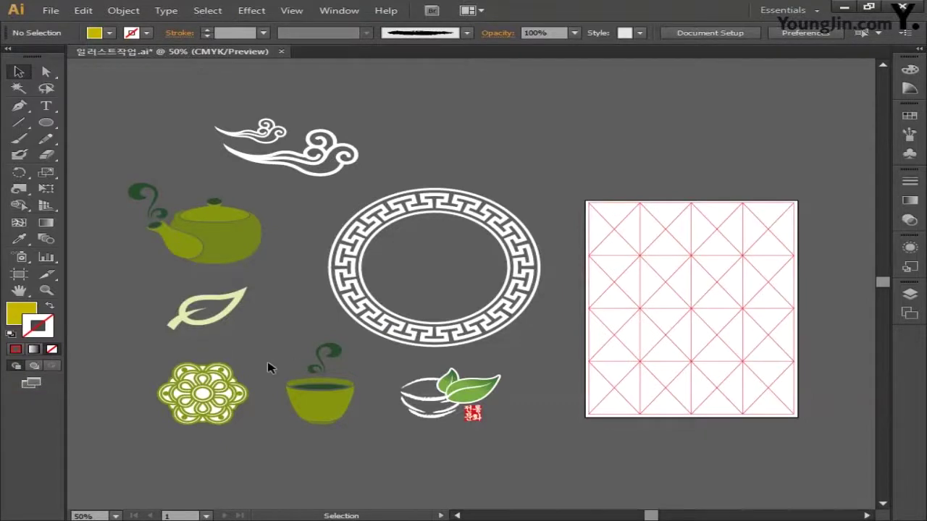
- Copy the steaming green teacup from Illustrator and paste it into the Photoshop layout as pixels
drag(273, 368, 364, 446)
key(ctrl)
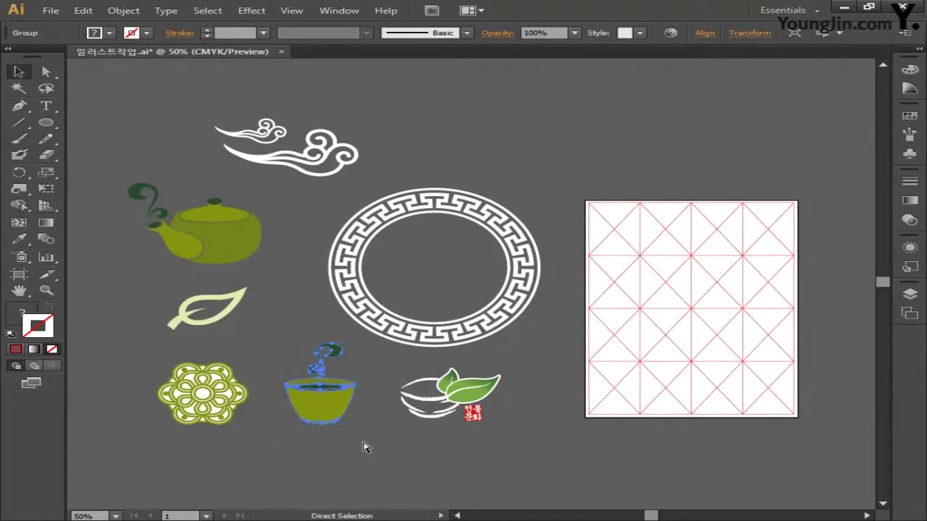
key(ctrl+c)
key(alt+Tab)
key(ctrl+v)
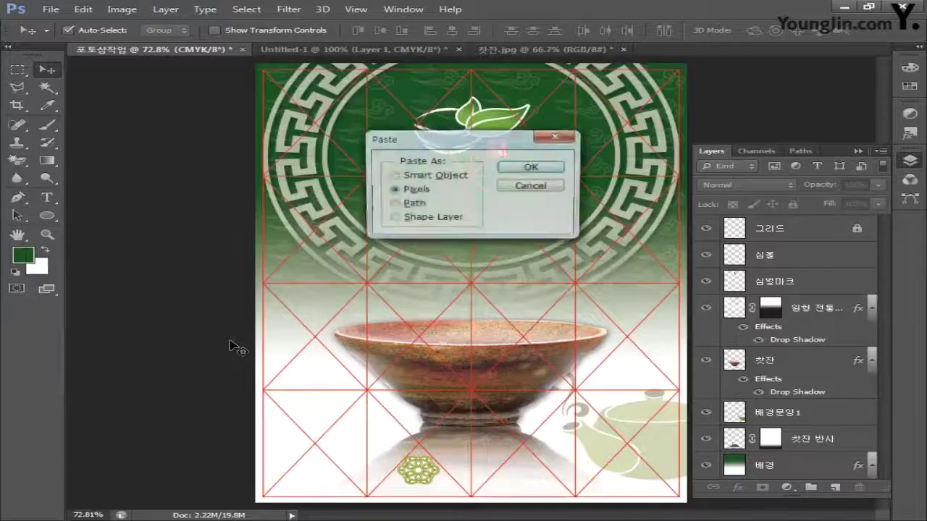
click(520, 174)
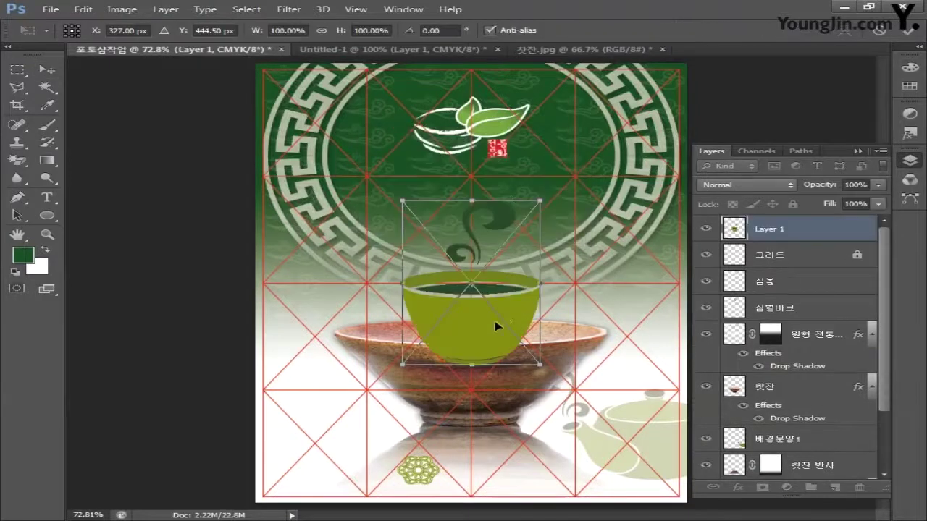
- Scale the pasted teacup to about 57% and place it in the layout's lower-left area beside the bowl
drag(495, 321, 332, 410)
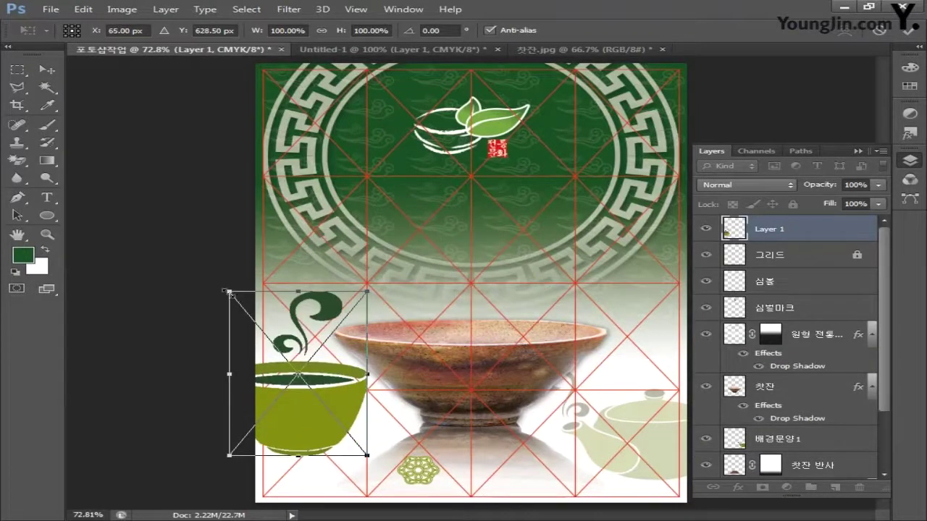
drag(231, 292, 300, 360)
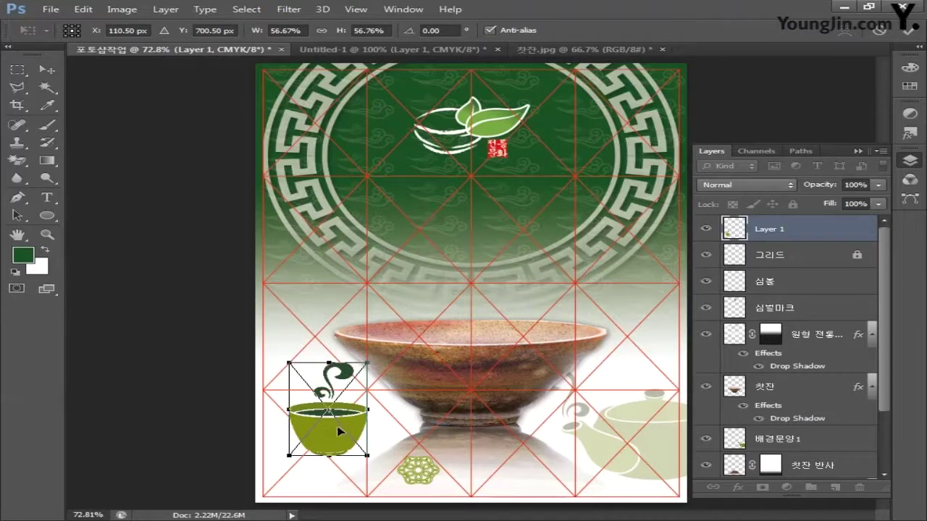
drag(341, 431, 324, 433)
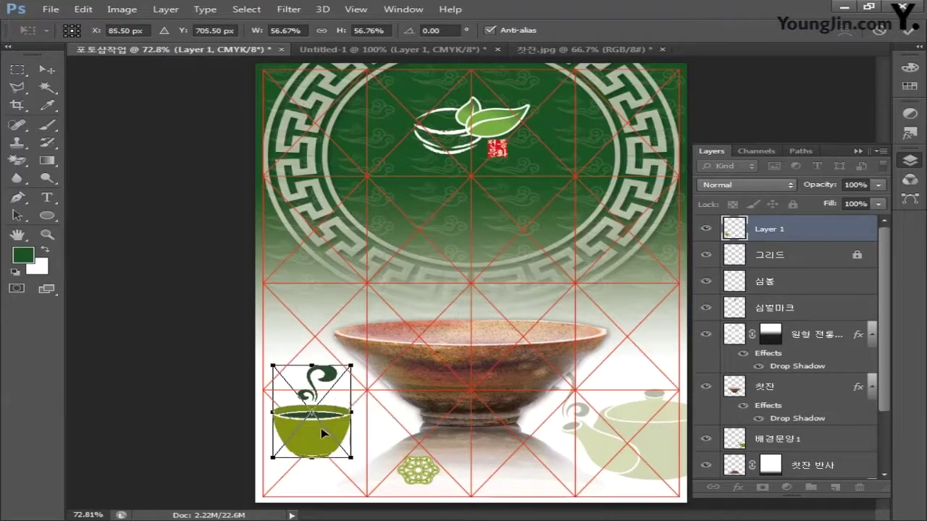
key(Return)
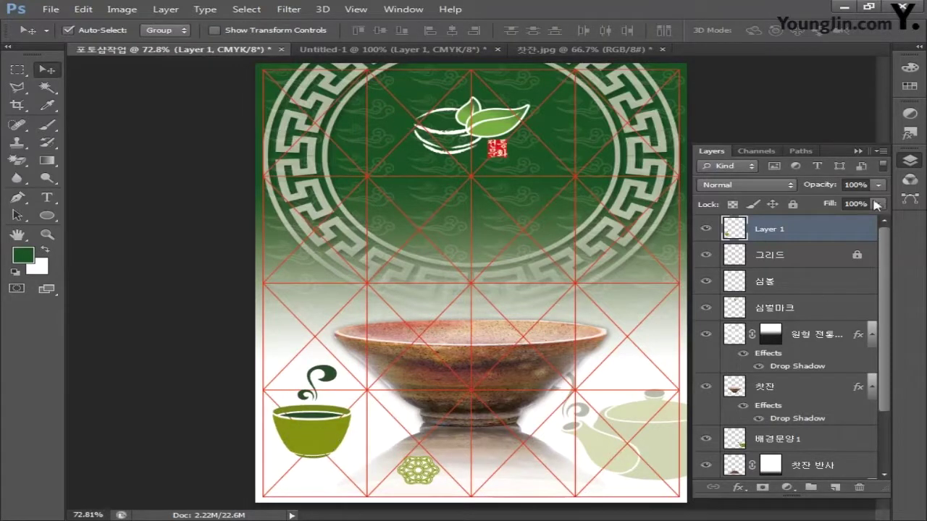
- Set the pasted teacup layer's opacity to 30%
click(847, 185)
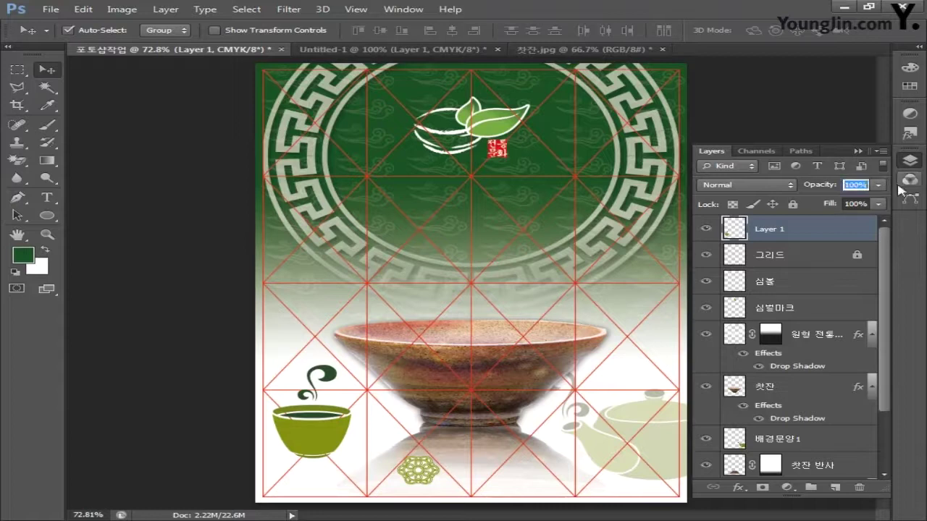
text(30)
key(Return)
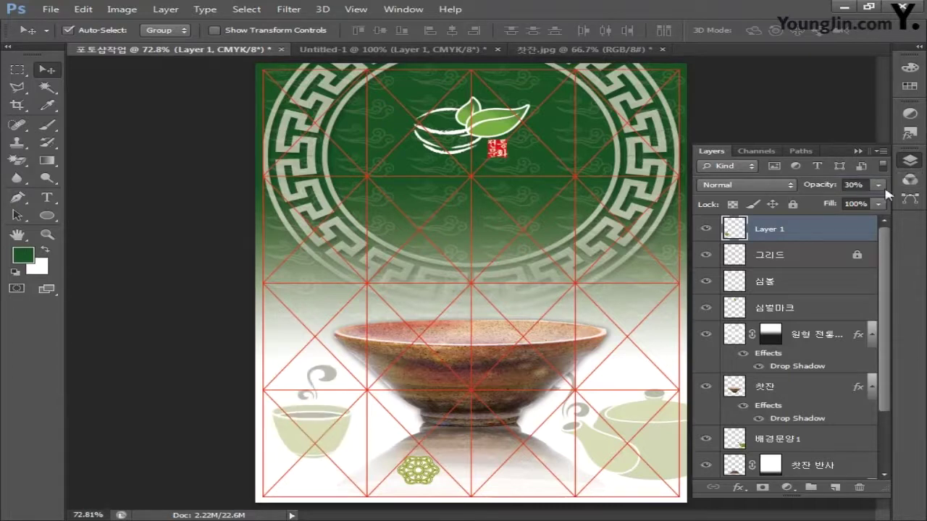
- Rename the teacup's layer as 배경문양2 and move it below the 그리드 layer
double_click(786, 228)
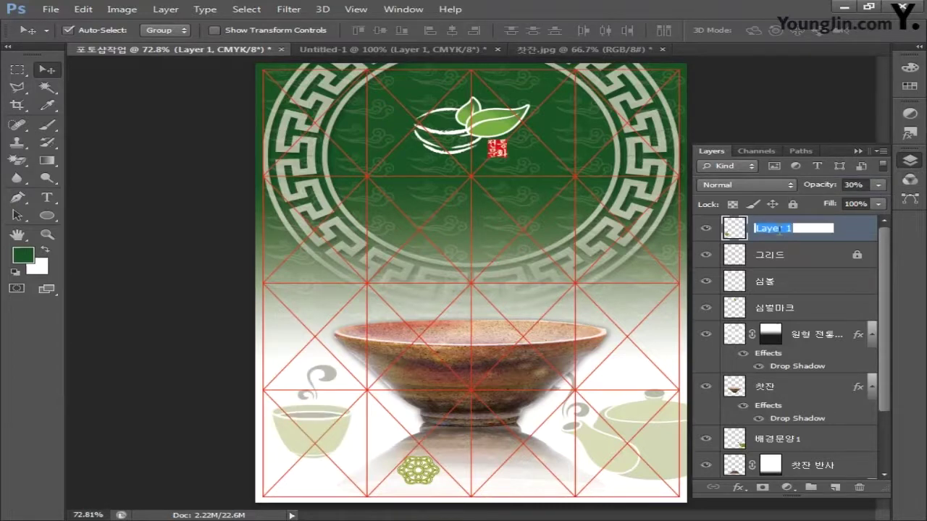
text(배경문양2)
key(Return)
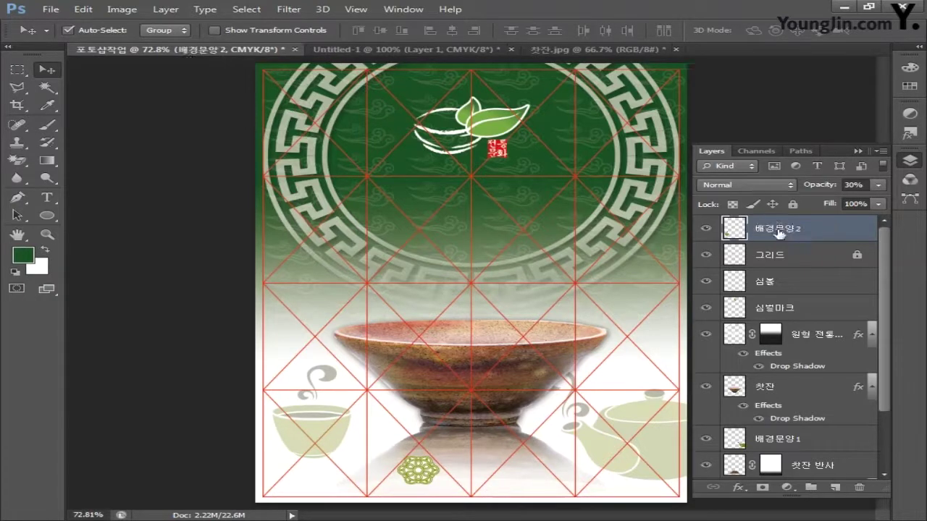
drag(782, 234, 789, 270)
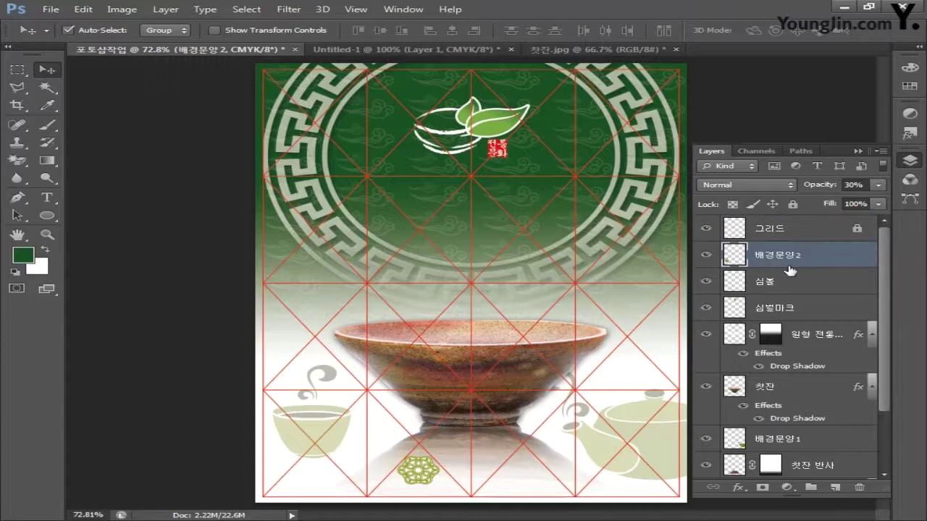
- Duplicate the 배경문양2 teacup, move the copy up to overlap the page's left edge, and scale it to about 82%
key(ctrl+j)
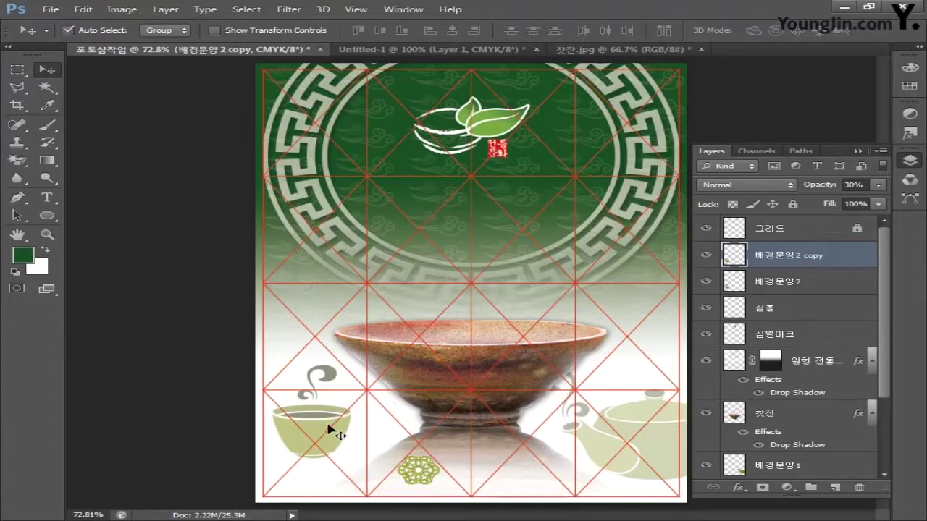
drag(331, 425, 268, 349)
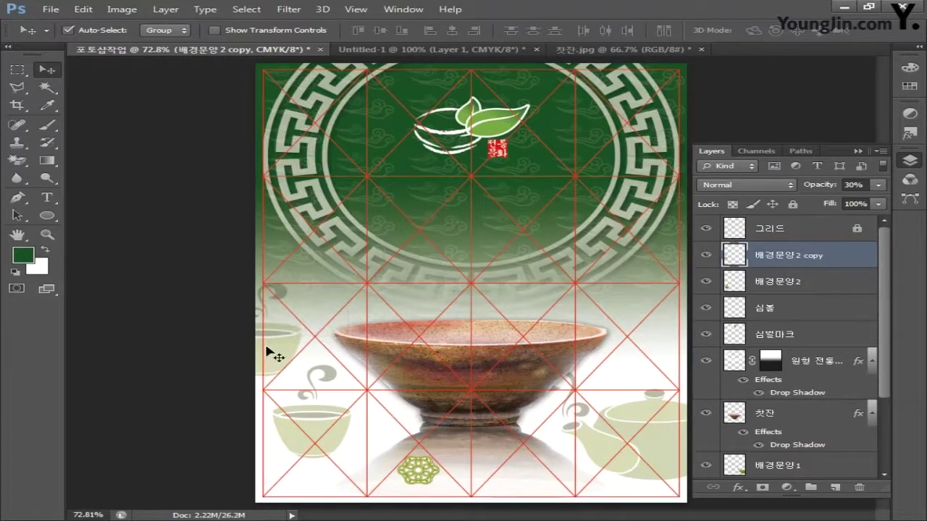
key(ctrl+t)
drag(303, 284, 288, 300)
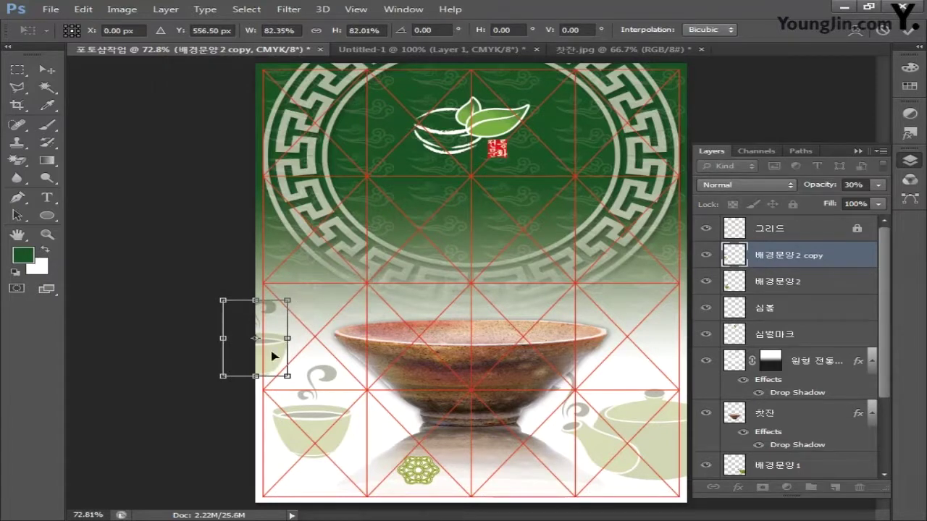
key(Return)
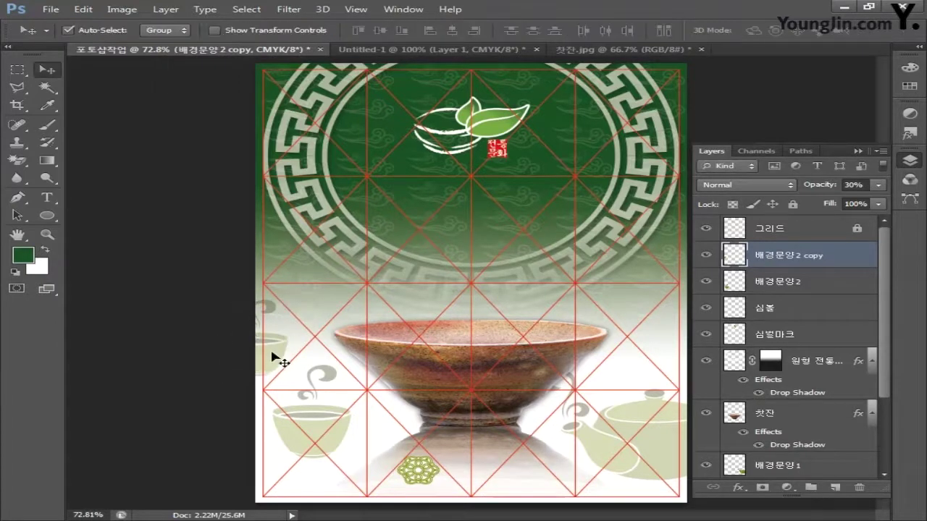
- Set the opacity of the 배경문양2 copy layer to 20%
click(848, 184)
text(20)
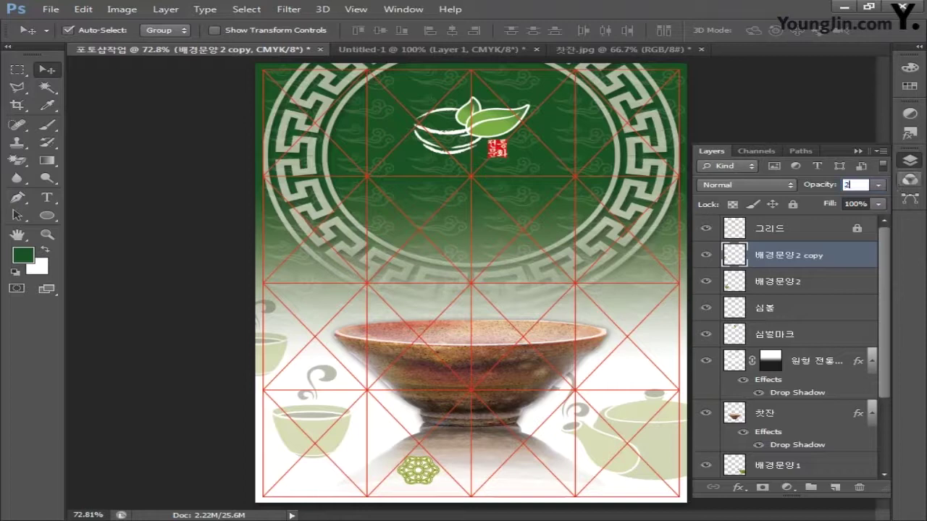
key(Return)
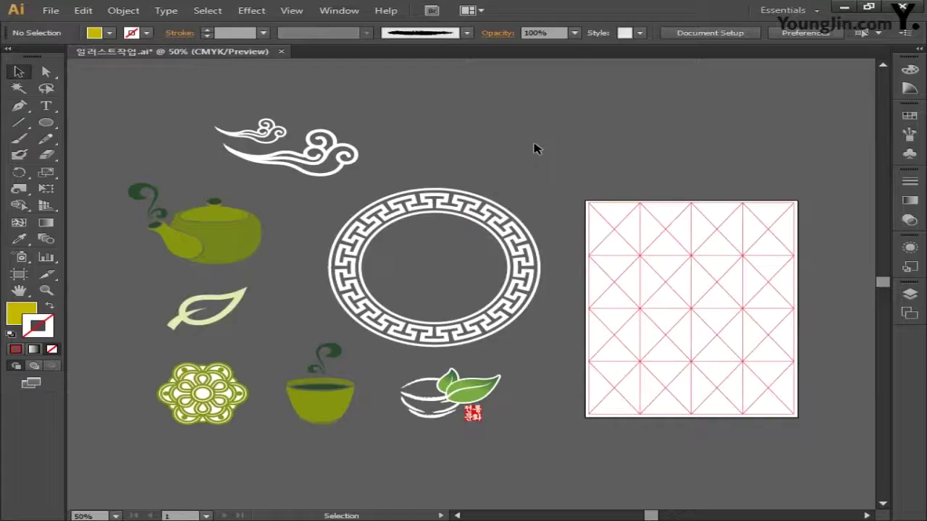
- Copy the leaf drawing from Illustrator, paste it as pixels, shrink it above the bowl's rim, and move its layer below 그리드
drag(192, 310, 273, 342)
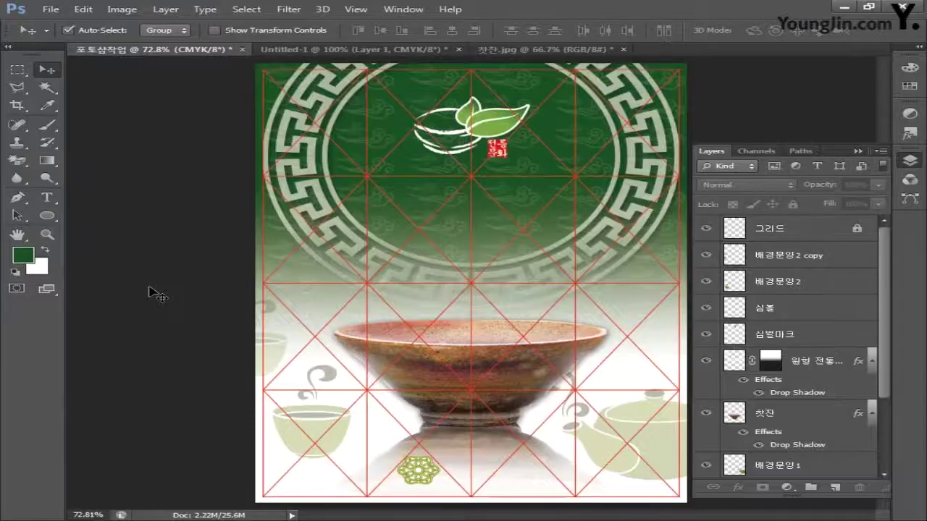
key(ctrl+v)
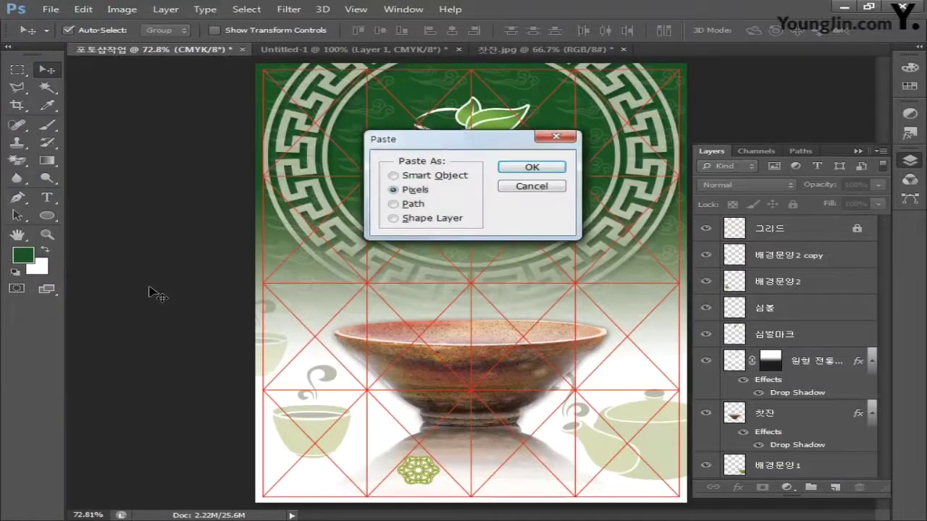
click(533, 167)
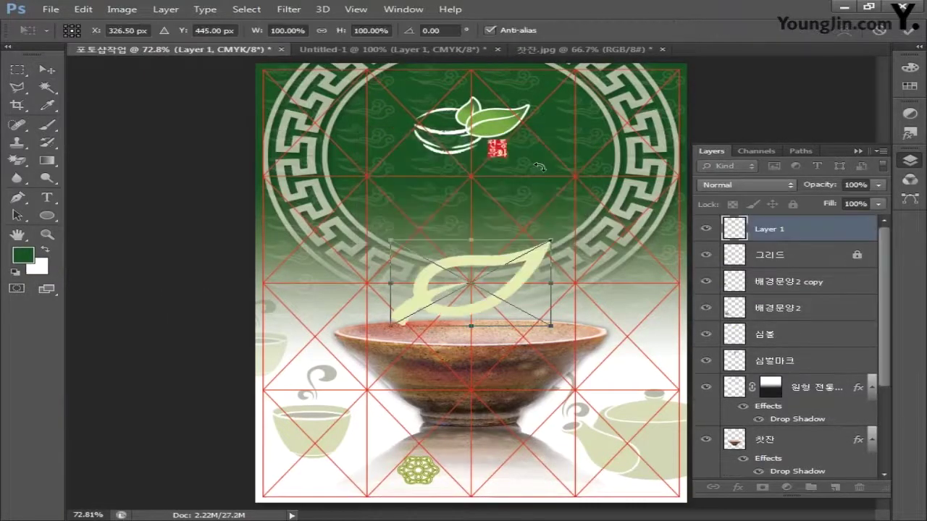
drag(552, 239, 464, 307)
key(Return)
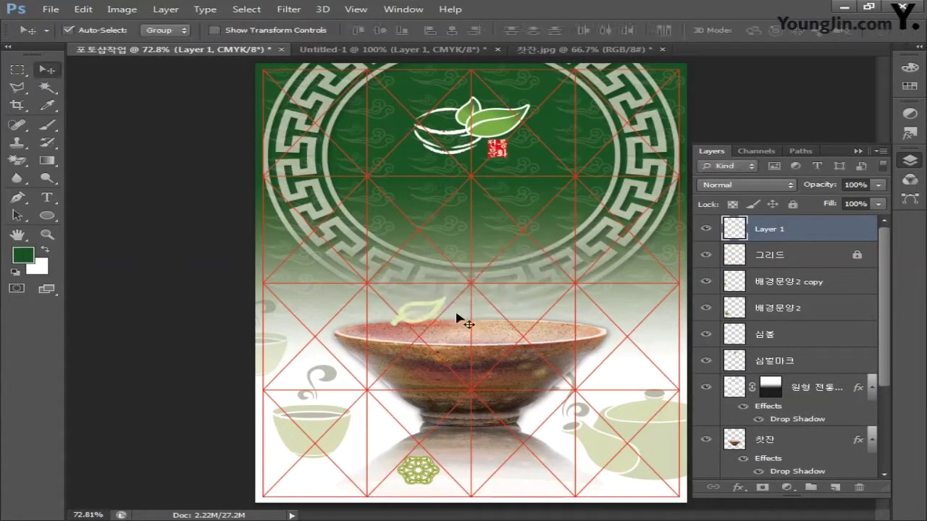
drag(779, 230, 767, 265)
- Move the leaf beside the bowl's left rim, scaled down slightly, and place a rotated duplicate between the front teacup and the bowl
ctrl+click(388, 276)
drag(296, 227, 269, 190)
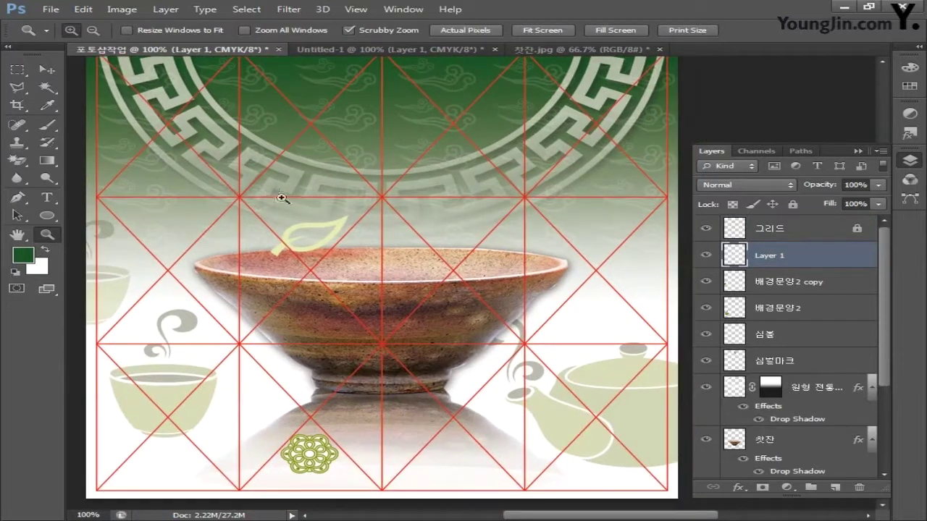
key(ctrl+t)
drag(353, 216, 237, 296)
key(Return)
key(v)
key(ctrl+t)
key(Return)
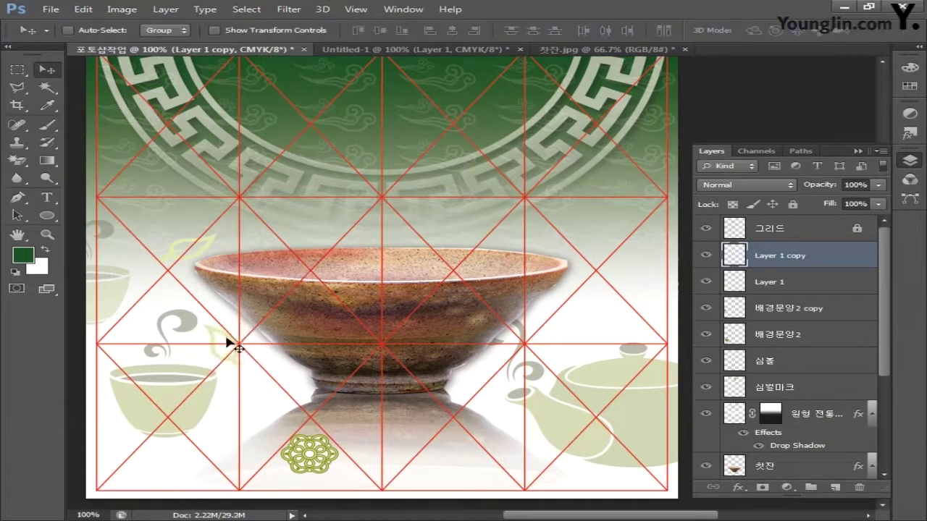
- Scatter more leaf duplicates around the teacups and the teapot, and hide the 그리드 layer
drag(231, 341, 131, 322)
click(705, 228)
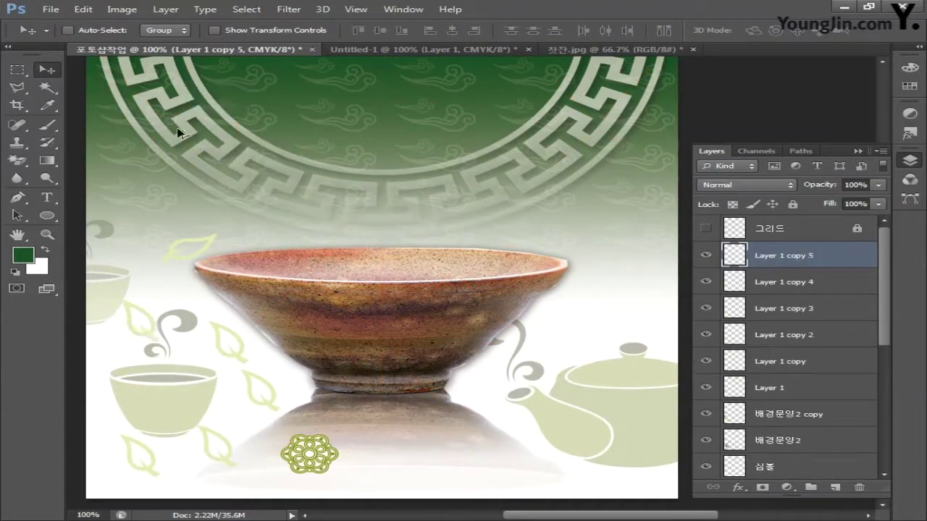
drag(434, 340, 633, 306)
- Rotate the Layer 1 copy 10 leaf by about -46° and turn the Layer 1 copy 9 leaf beside the bowl's reflection
key(ctrl+t)
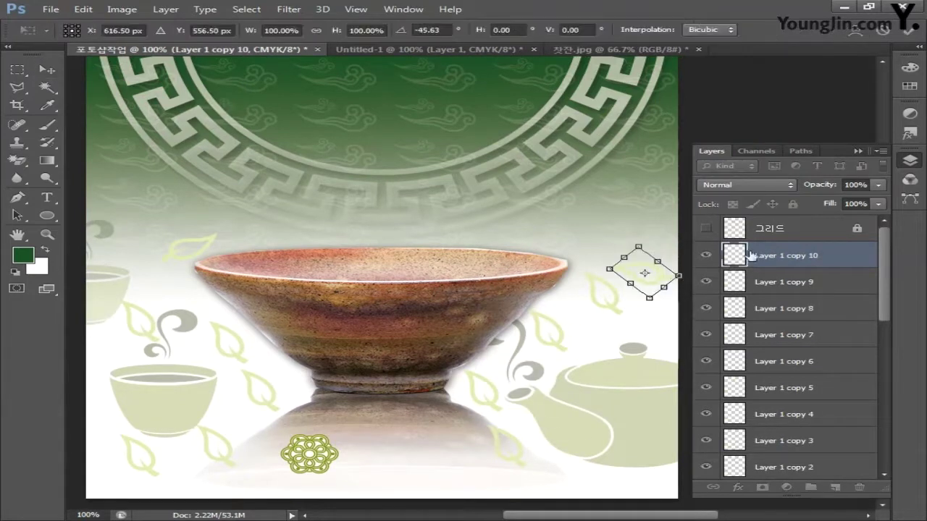
key(Return)
click(784, 281)
key(ctrl+t)
drag(563, 413, 590, 510)
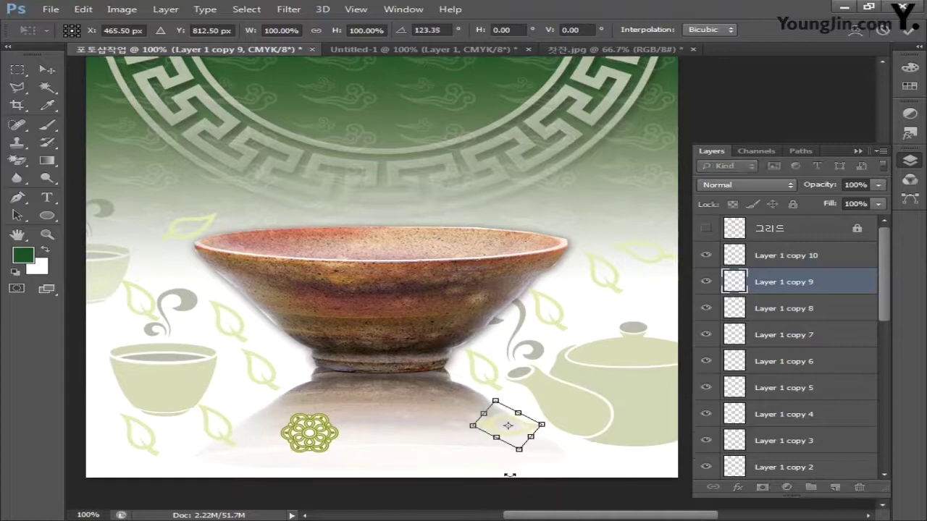
key(Return)
- Rotate the Layer 1 copy 8 and Layer 1 copy 7 leaves around the teapot's steam to different angles
click(784, 308)
key(ctrl+t)
drag(551, 344, 657, 369)
key(Return)
click(802, 335)
key(ctrl+t)
key(Return)
- Turn on layer auto-selection and reposition the two upper leaves above the teapot
ctrl+click(613, 291)
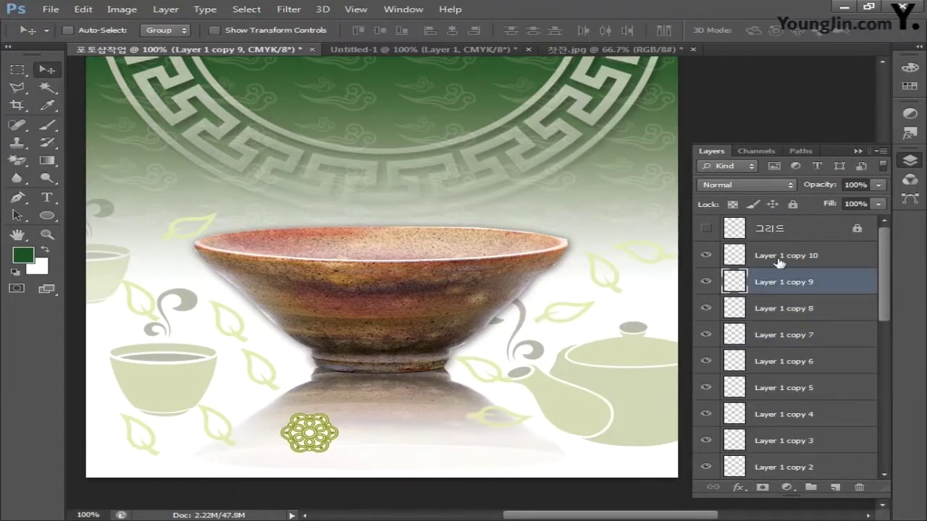
drag(637, 253, 620, 299)
click(101, 34)
click(600, 269)
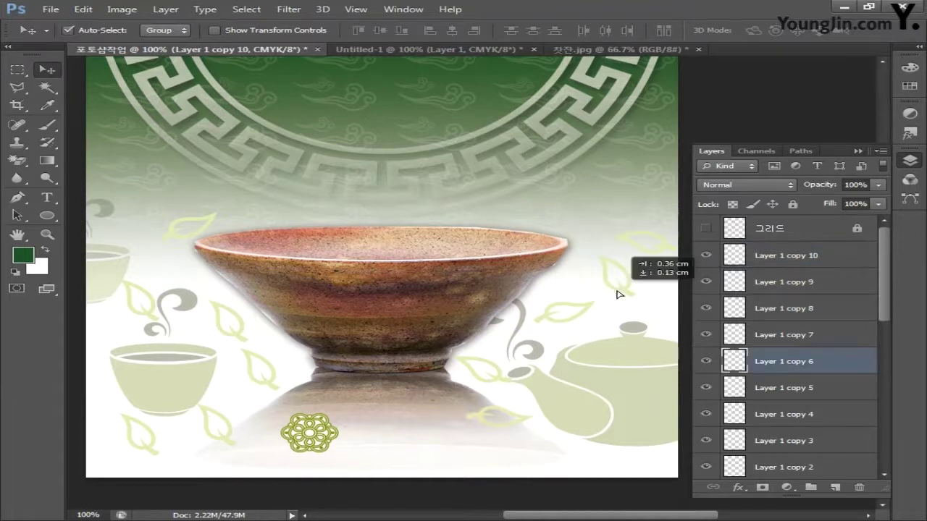
- Rotate the Layer 1 copy leaf beside the bowl by about -49° and turn the leaf just below it to another angle
scroll(471, 297, left, 5)
click(347, 325)
key(ctrl+t)
drag(392, 327, 380, 359)
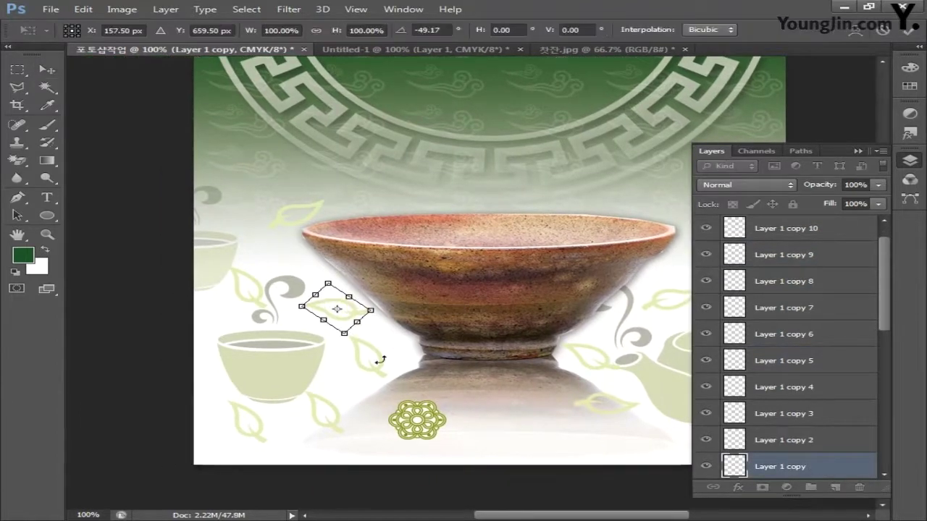
key(Return)
click(379, 373)
key(ctrl+t)
key(Return)
- Rotate the two leaves beneath the front teacup so they point in different directions
click(340, 415)
key(ctrl+t)
drag(356, 439, 372, 355)
key(Return)
click(265, 430)
key(ctrl+t)
drag(286, 443, 323, 427)
key(Return)
- Rotate the leaf between the two teacups and nudge the leaf beside the bowl's left rim
click(258, 309)
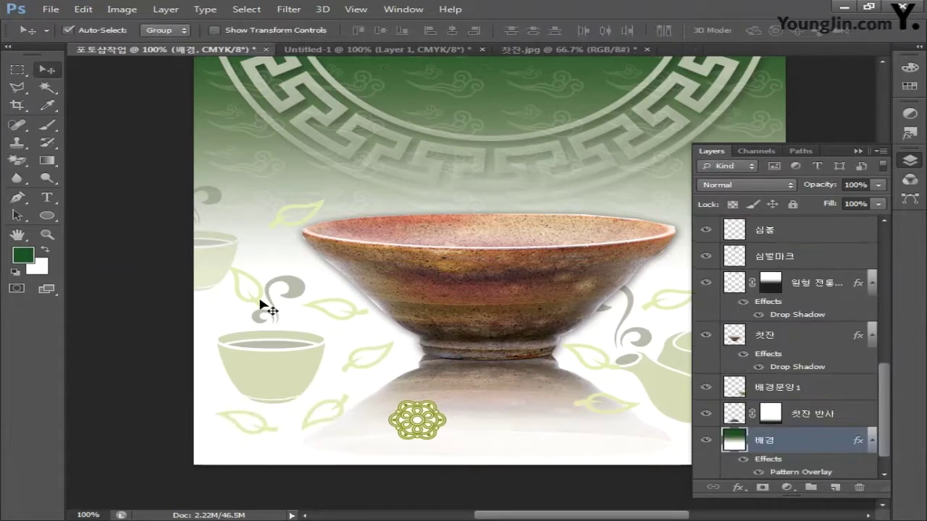
key(ctrl+t)
drag(299, 329, 232, 323)
key(Return)
drag(281, 230, 261, 235)
key(ctrl+0)
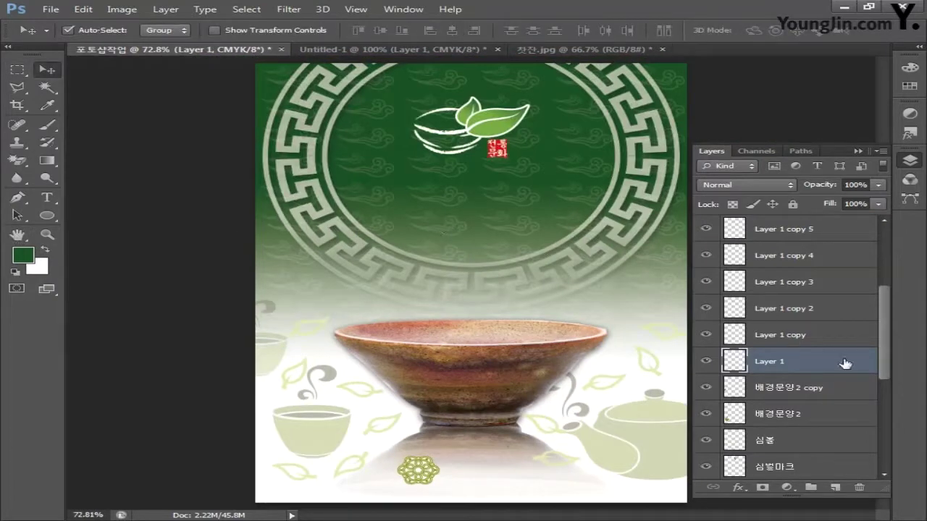
- Merge all the leaf layers from Layer 1 through Layer 1 copy 10 and rename the merged layer 배경문양3
drag(883, 358, 868, 296)
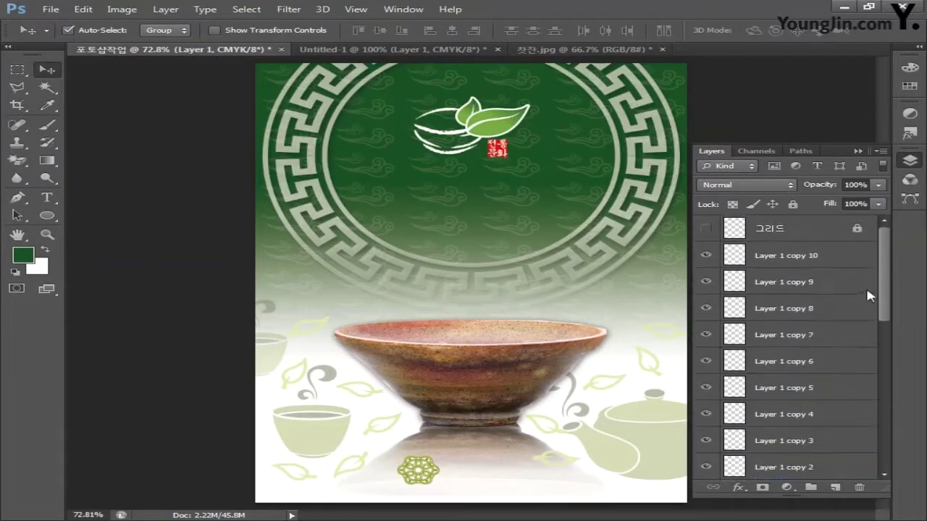
shift+click(789, 255)
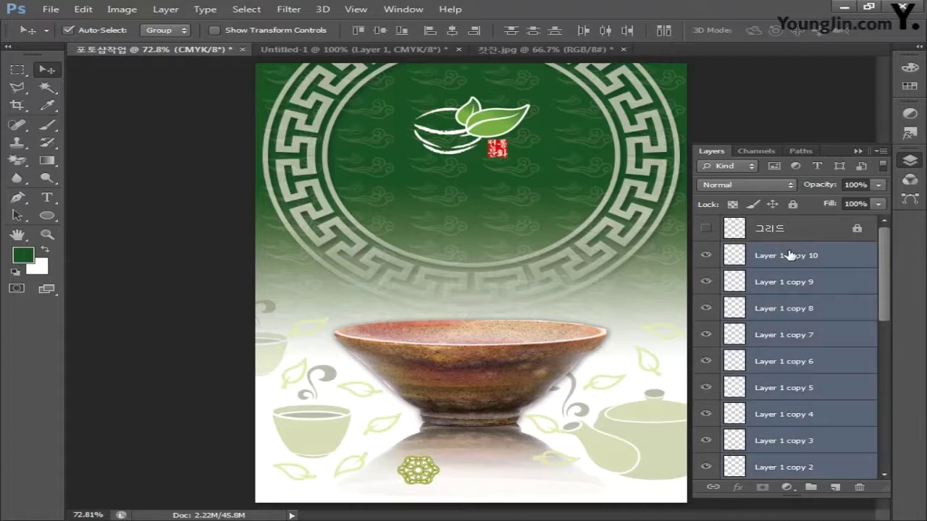
key(ctrl+e)
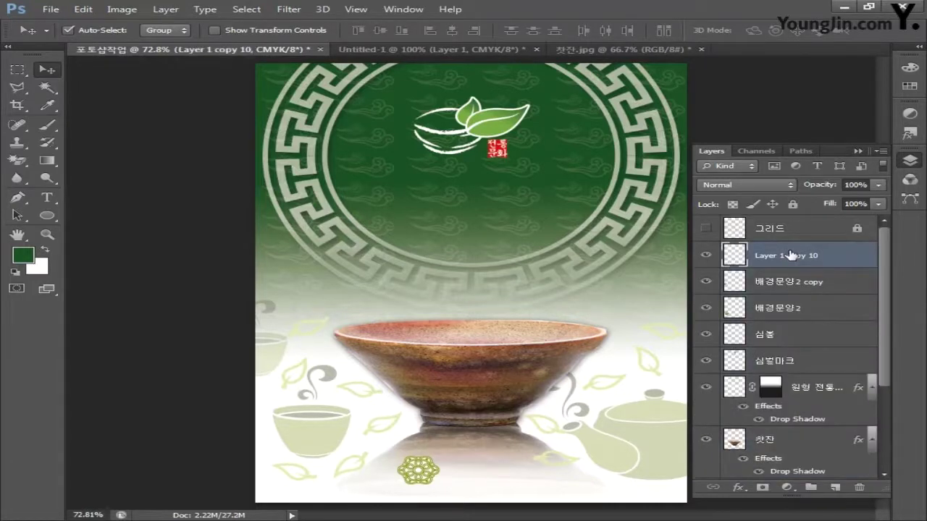
double_click(789, 255)
text(배경문양3)
key(Return)
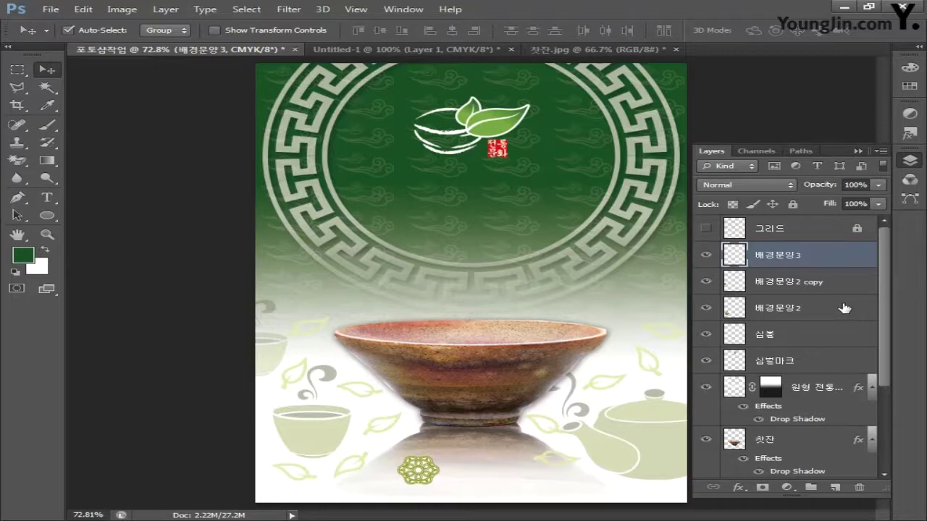
- Create a new layer above 배경문양3 and name it 액자1
click(835, 487)
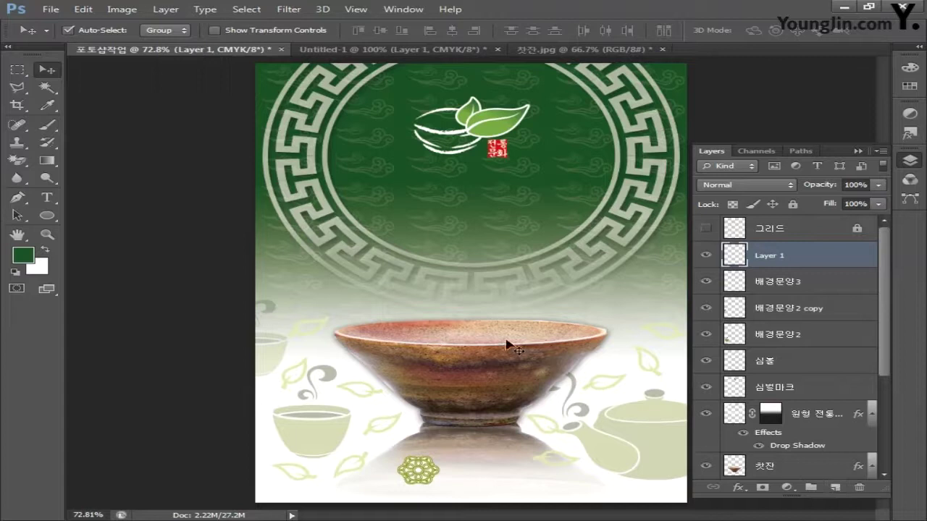
double_click(773, 261)
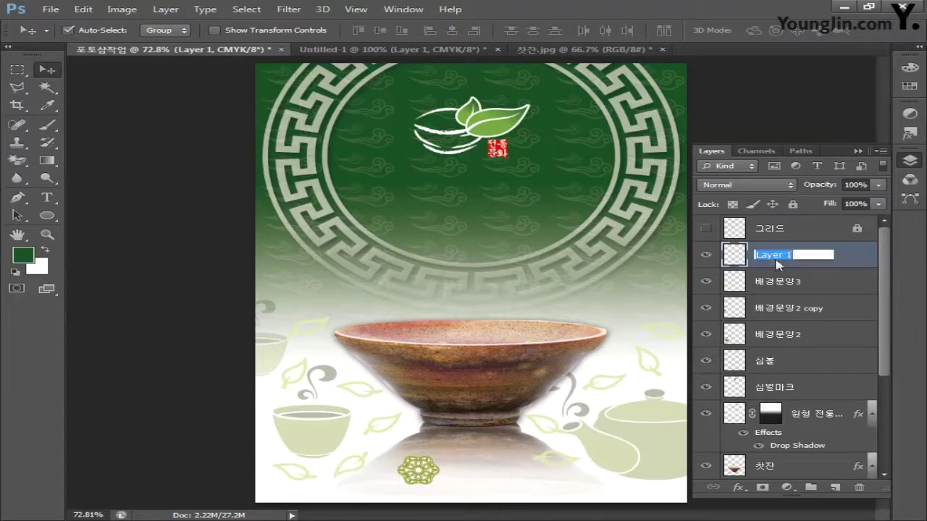
text(액자1)
key(Return)
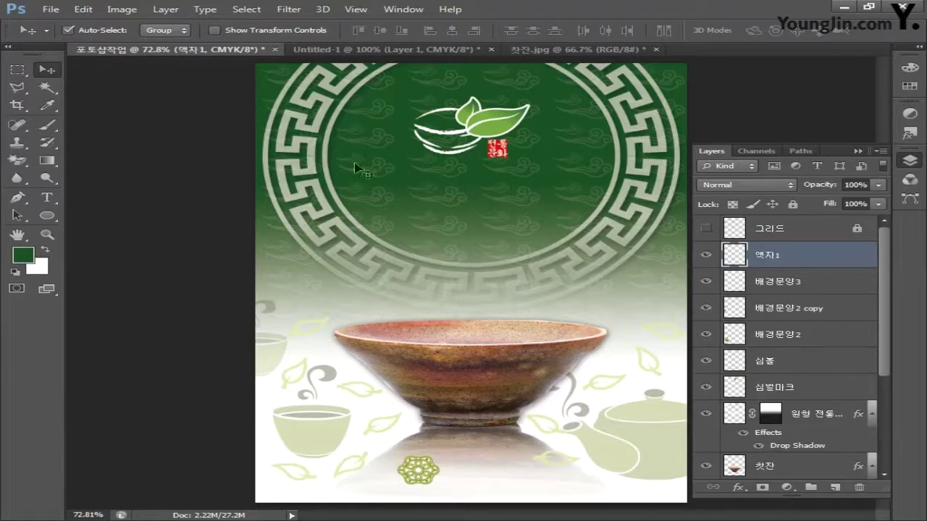
- Draw a small rectangular selection above the bowl's left rim and fill it with the white background color
click(17, 69)
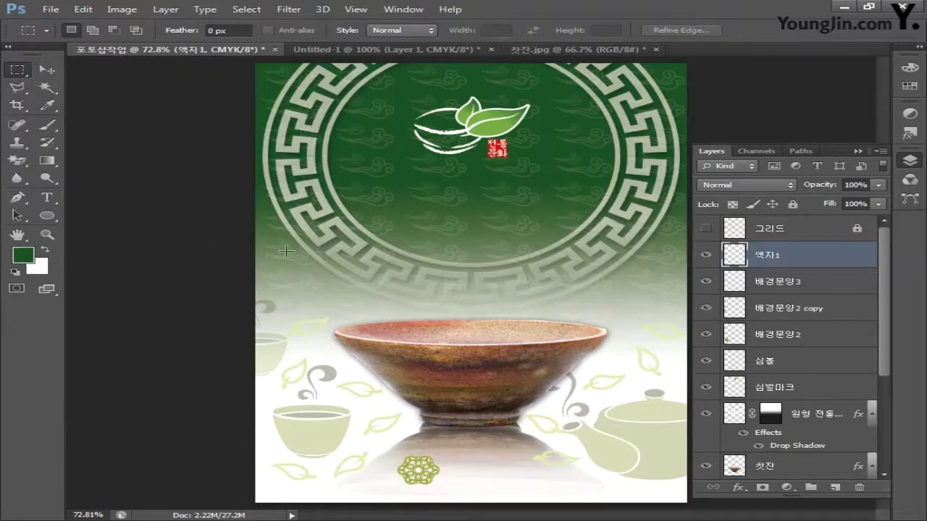
drag(309, 263, 394, 309)
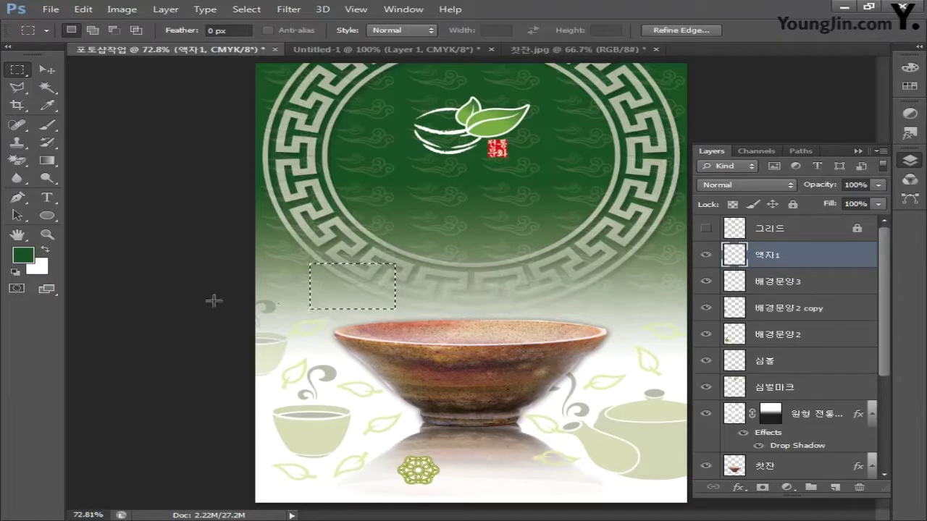
click(43, 270)
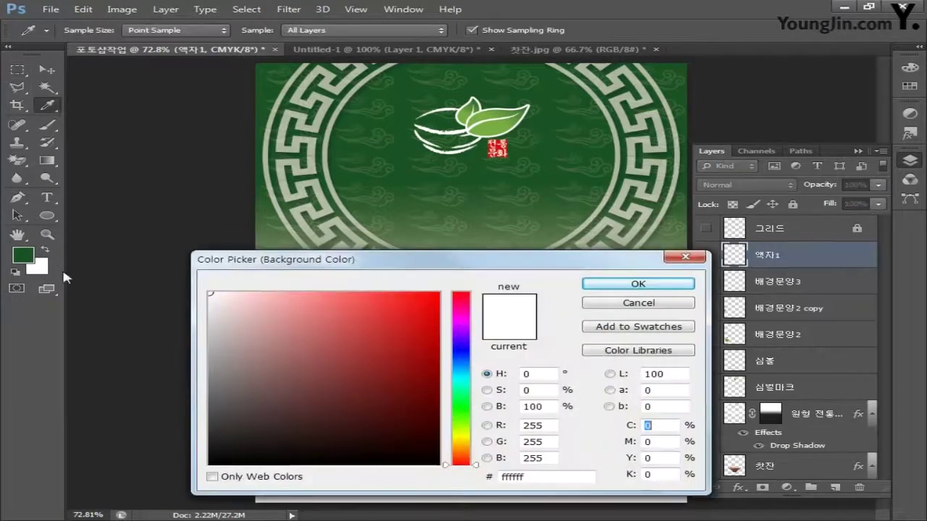
click(603, 283)
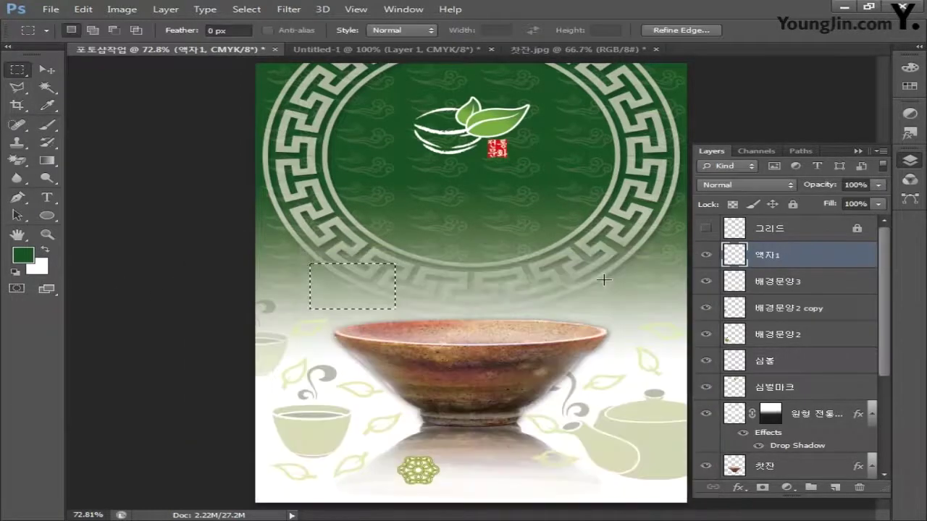
key(ctrl+BackSpace)
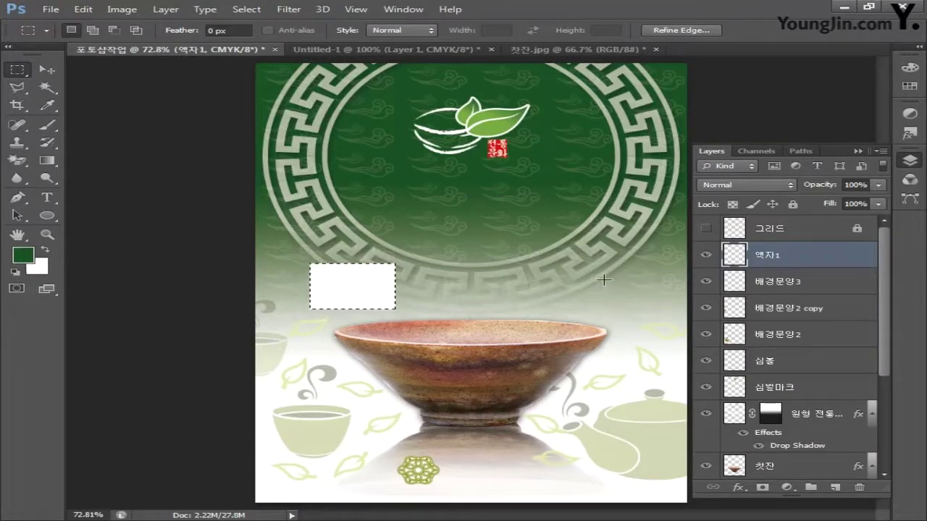
- Shrink the selection about its center to about 87.7% width and 83% height, and delete its contents to leave a white frame
double_click(47, 234)
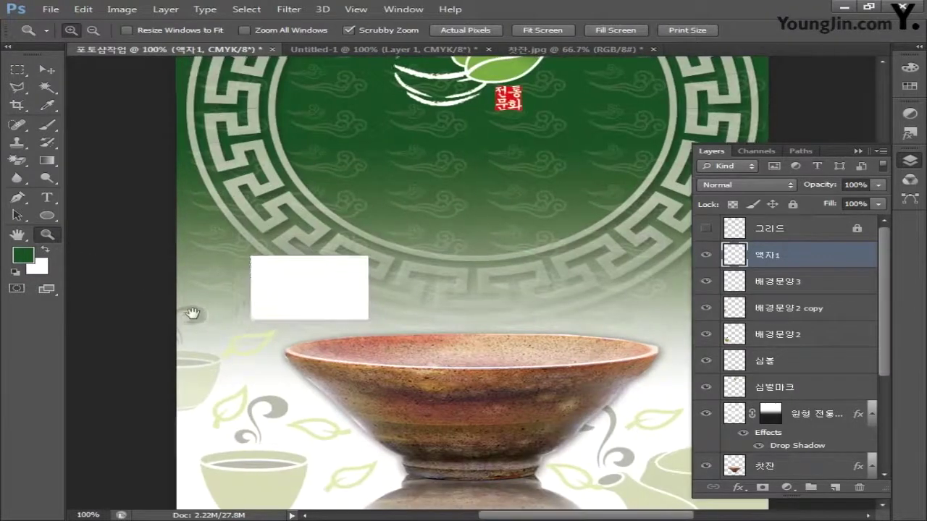
drag(191, 313, 220, 297)
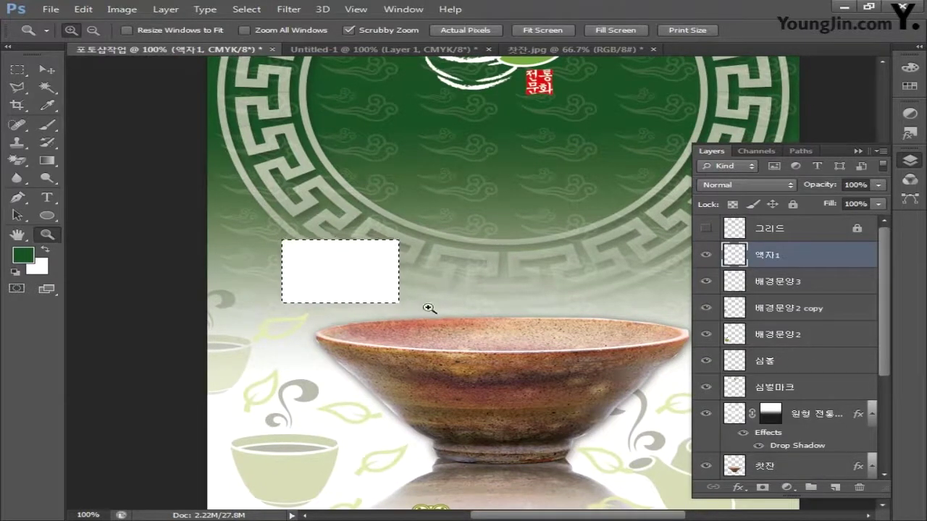
click(246, 9)
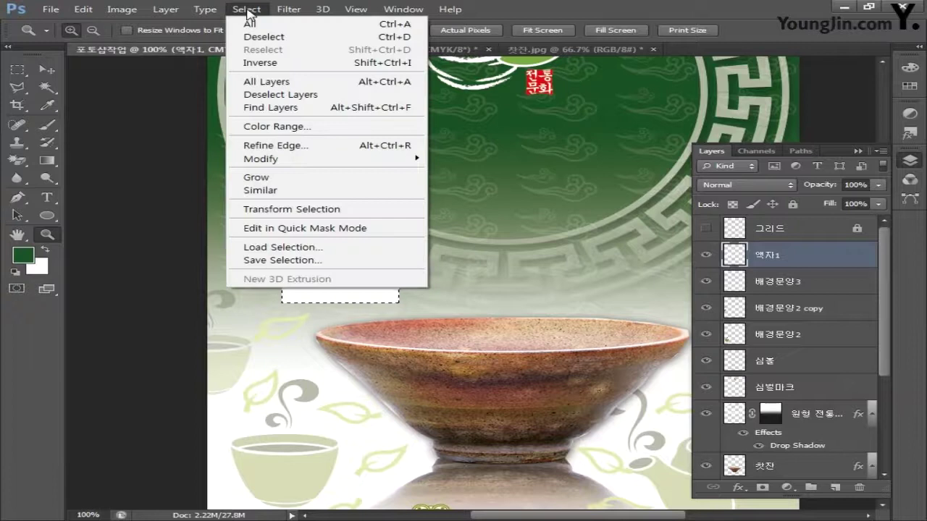
click(304, 209)
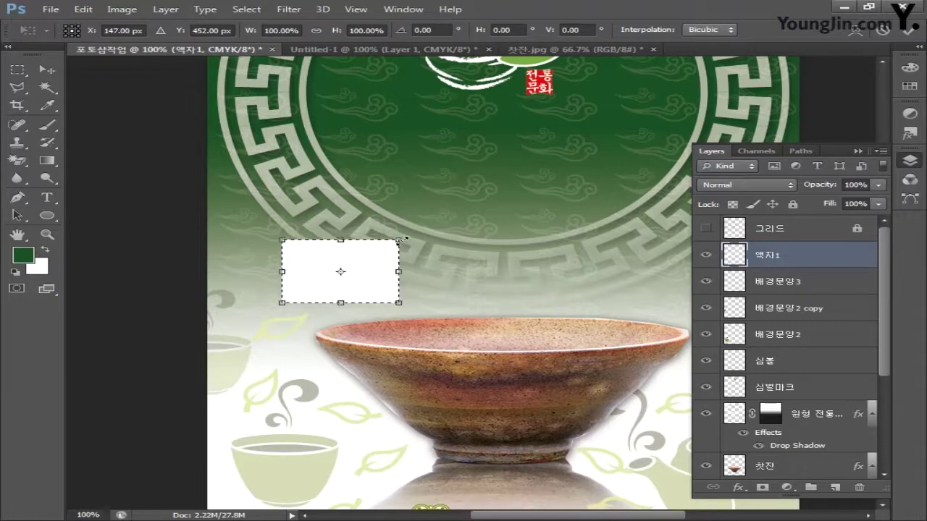
drag(404, 239, 395, 249)
drag(384, 284, 390, 330)
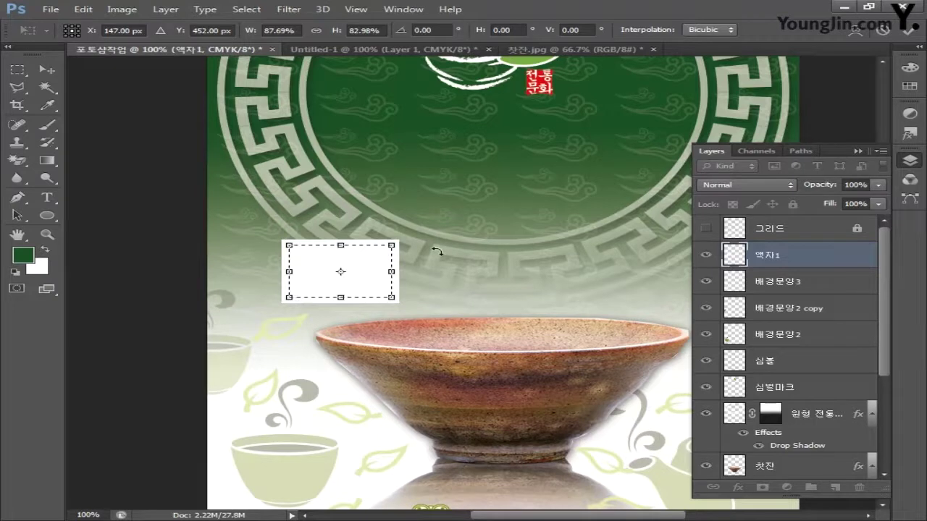
key(Return)
key(z)
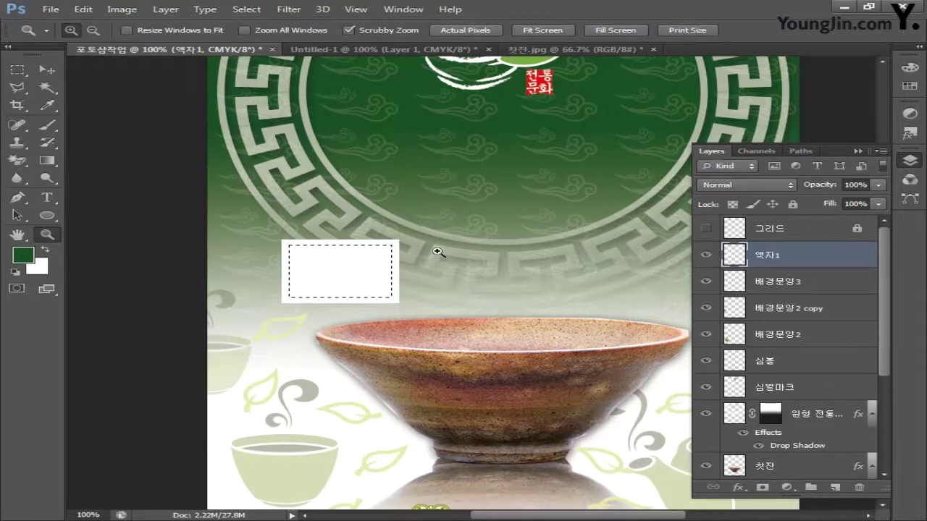
key(Delete)
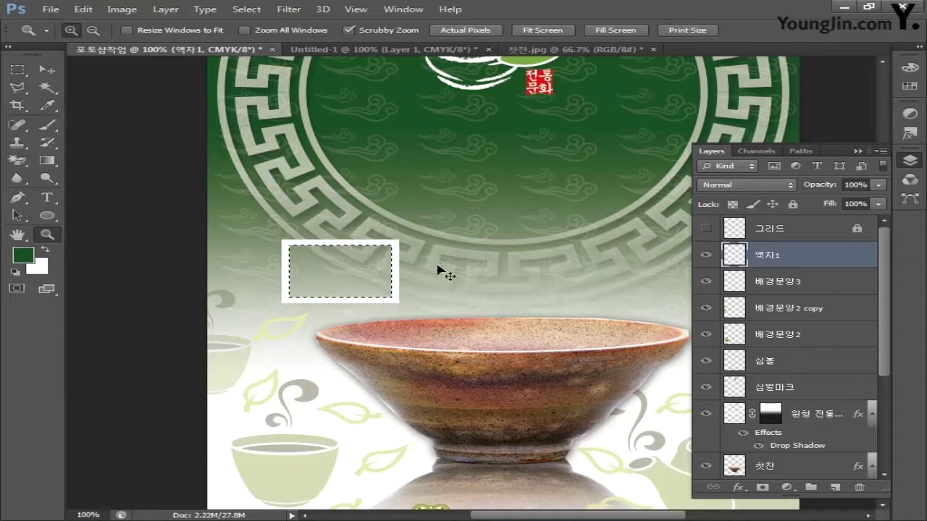
- Deselect the frame's inner area and apply a Gaussian Blur with a 1.6 pixel radius to the 액자1 layer
key(ctrl+d)
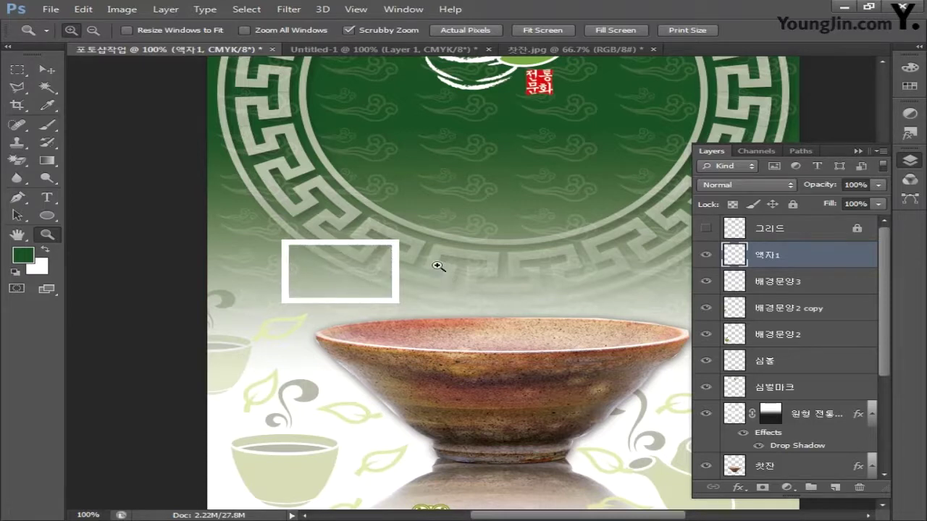
click(47, 69)
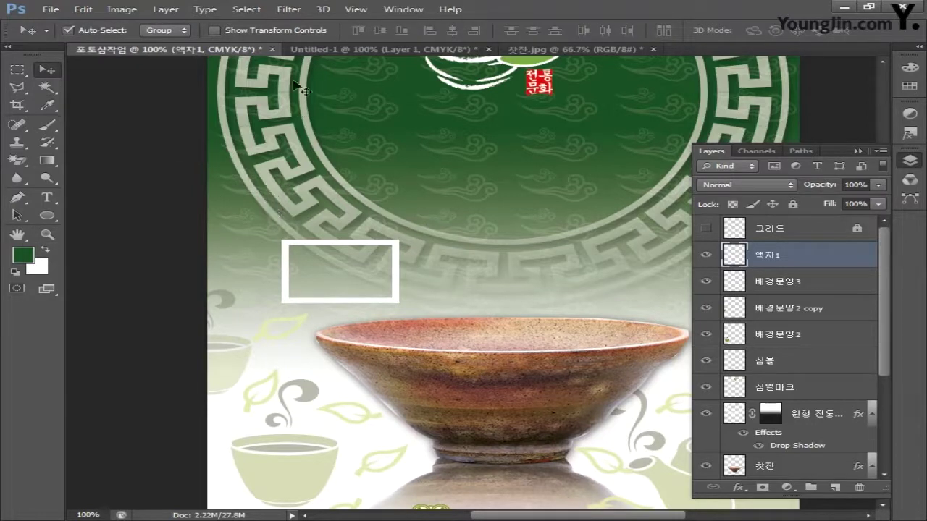
click(290, 10)
mouse_move(335, 150)
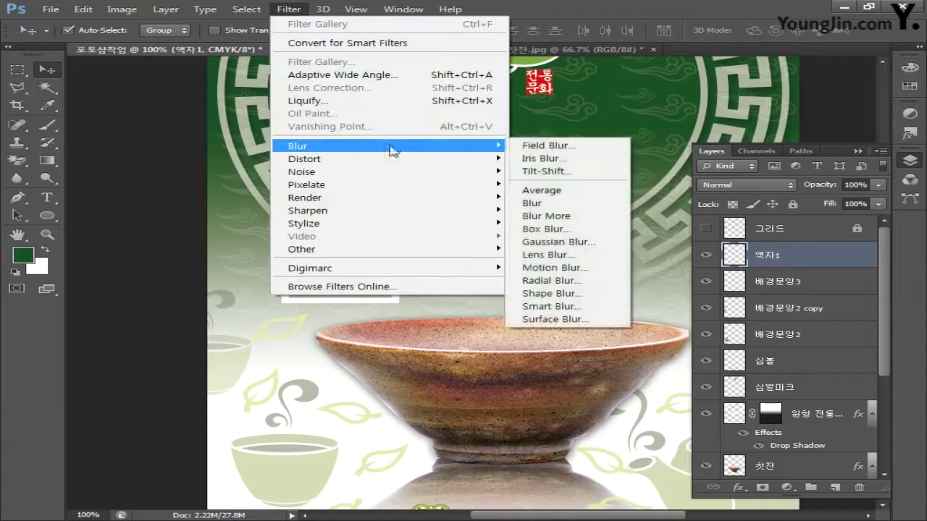
click(557, 243)
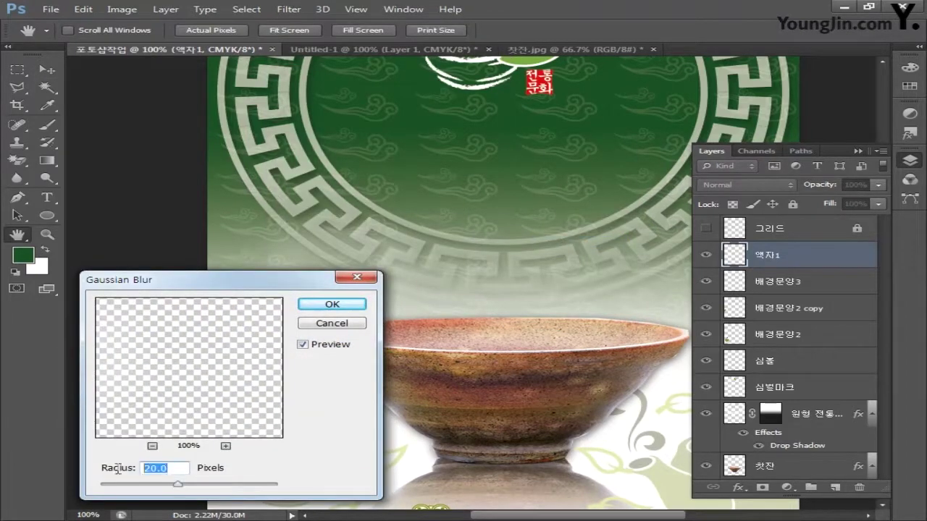
text(1)
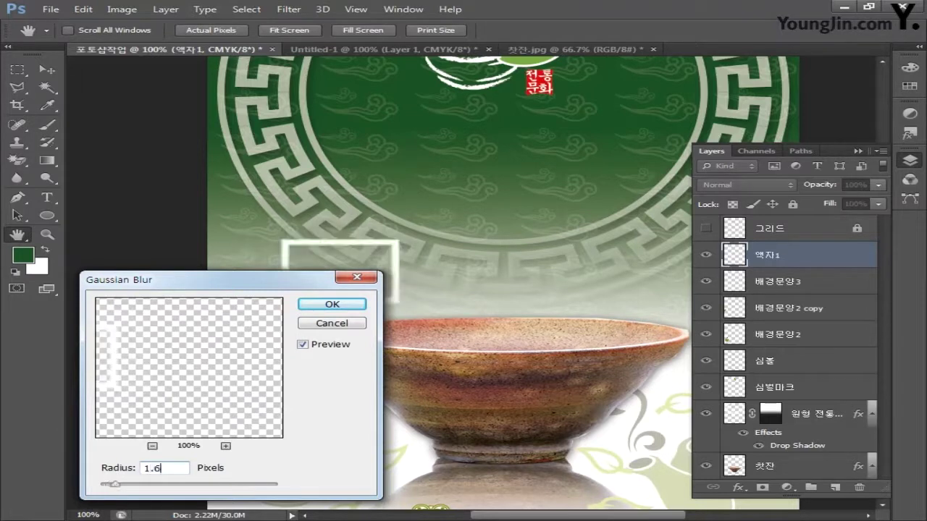
text(.6)
click(332, 304)
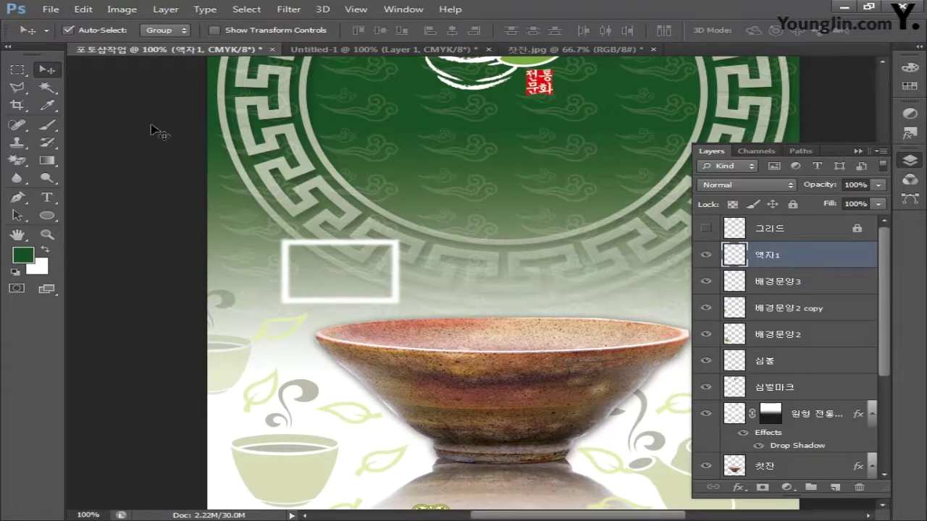
- Open the 차 밭 tea field photo from the 제공소스 folder
click(50, 9)
click(69, 37)
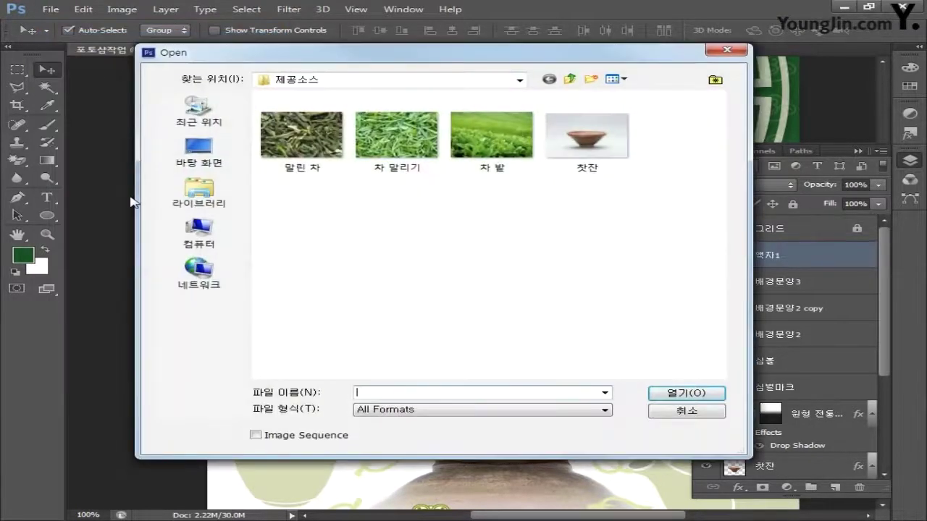
click(477, 153)
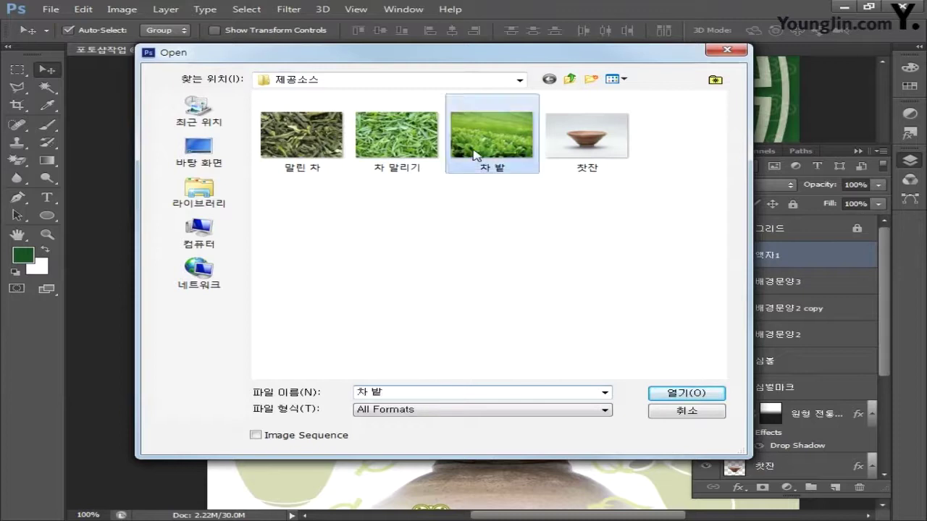
click(669, 393)
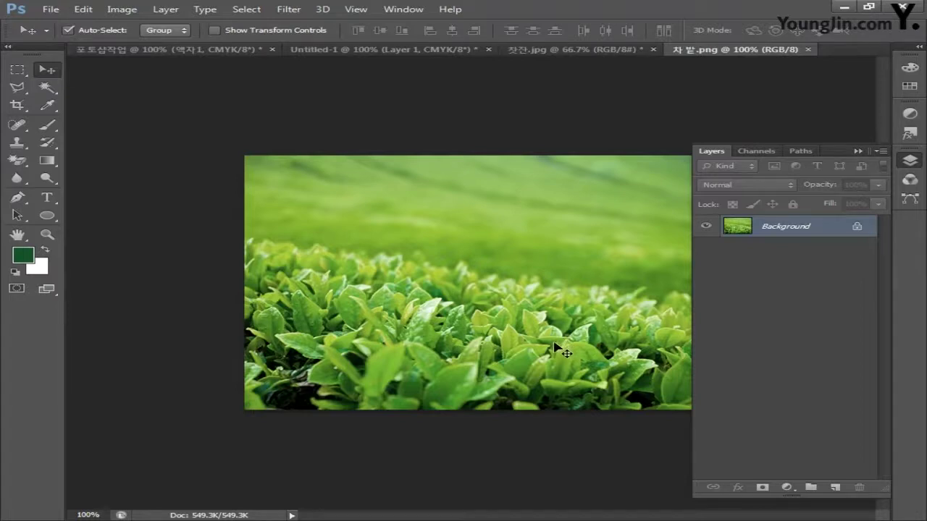
- Brighten the tea field photo with a Levels adjustment, raising the RGB midtone input to about 1.34
click(127, 13)
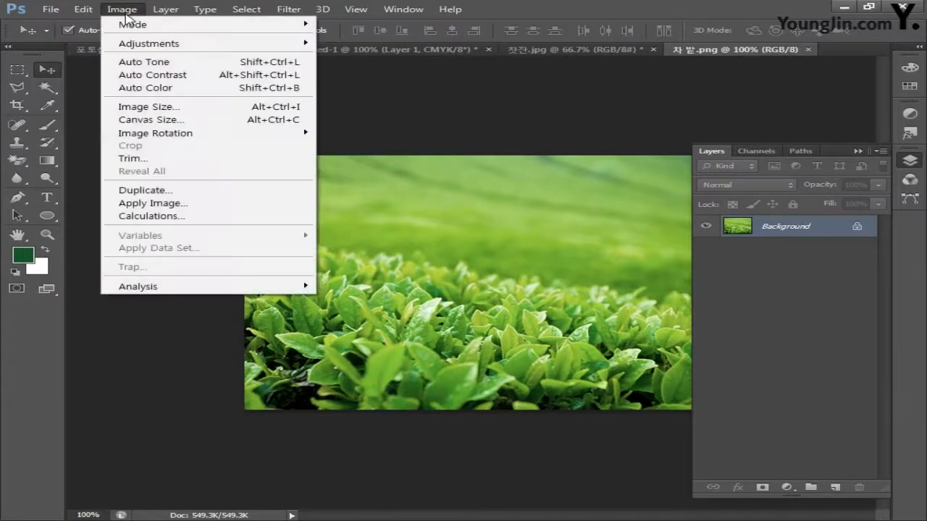
mouse_move(129, 43)
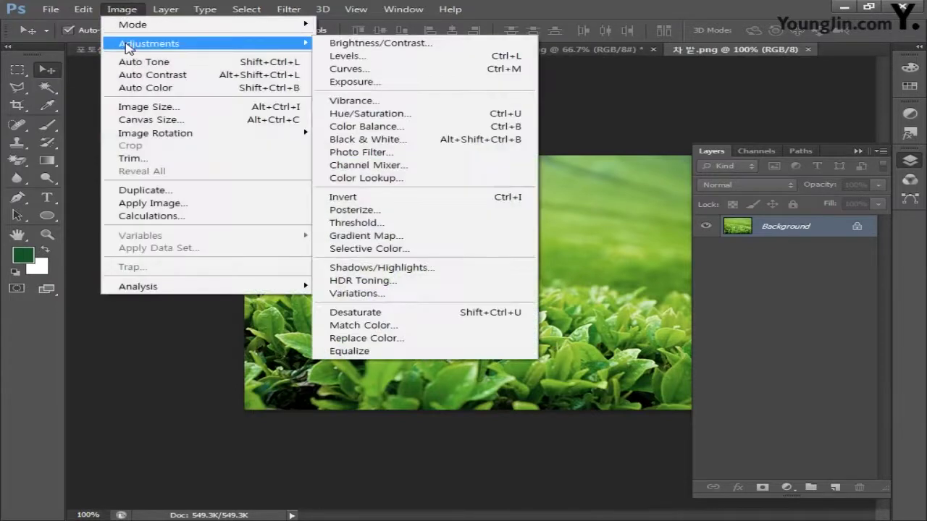
click(352, 56)
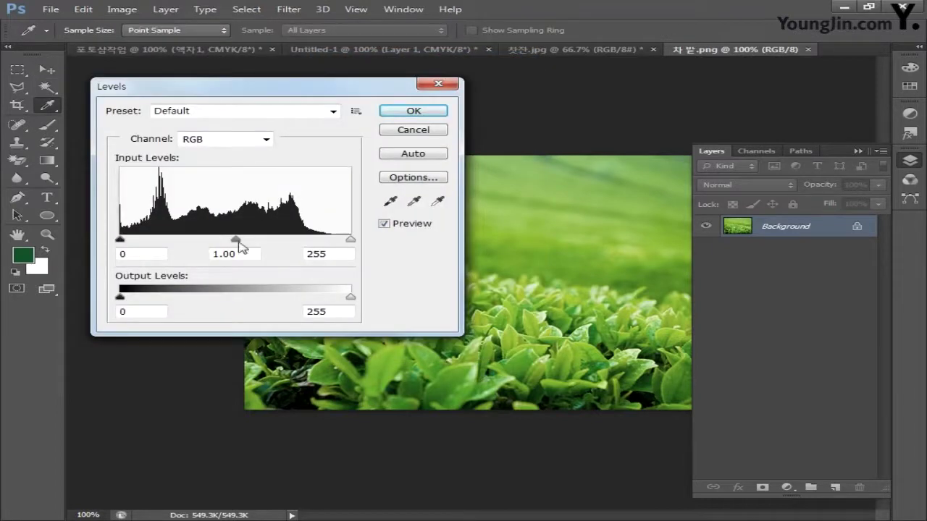
drag(237, 240, 212, 242)
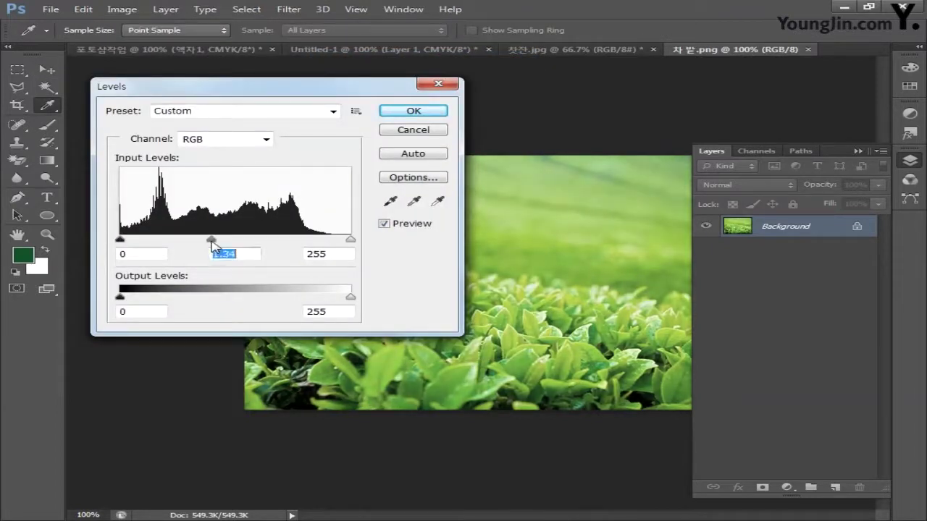
click(412, 111)
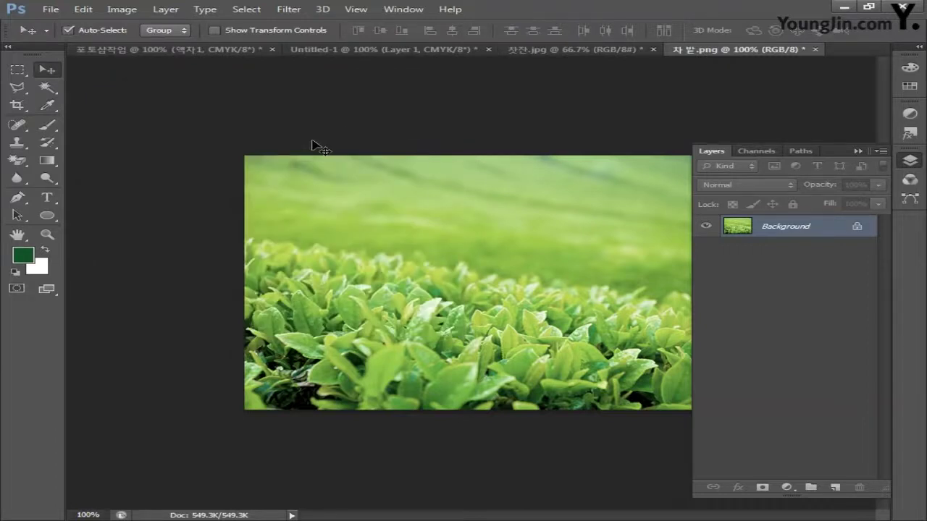
- Copy the entire tea field photo into the 포토샵작업 layout above the 액자1 layer
key(ctrl+a)
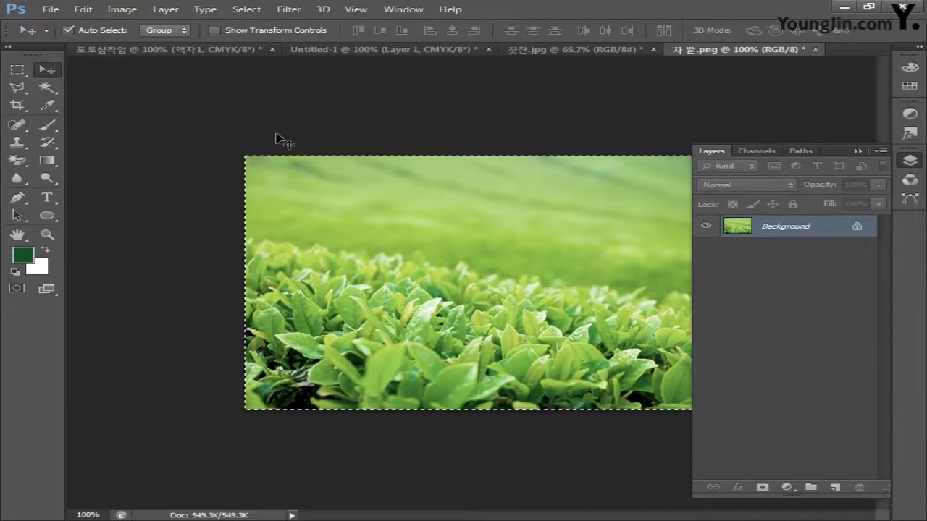
click(149, 51)
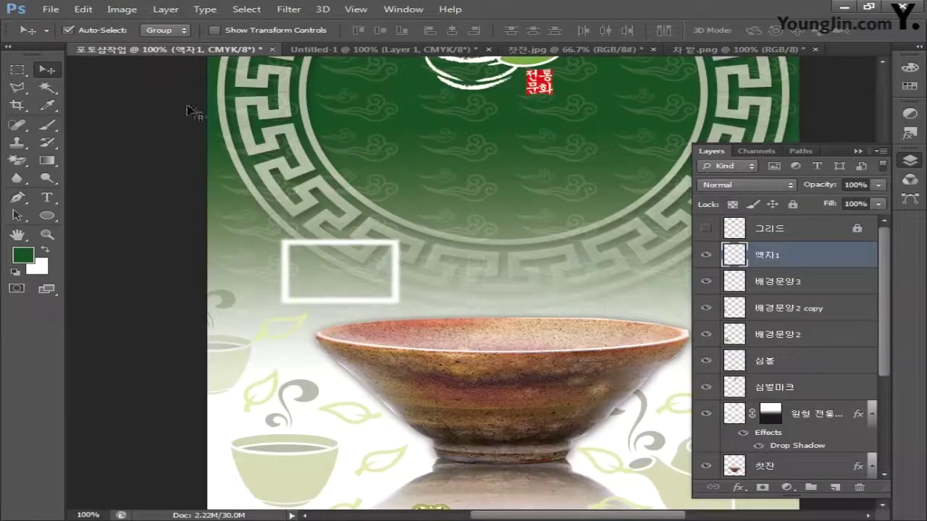
key(ctrl+v)
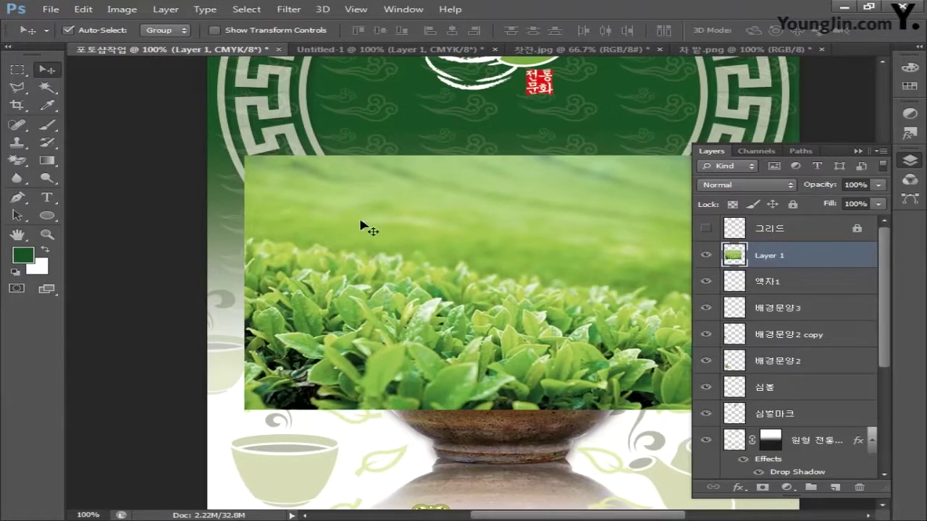
- Shrink the tea field photo to about 3.07 × 2.31 cm over the white frame and place its layer beneath 액자1
key(ctrl+t)
drag(244, 157, 484, 290)
drag(594, 331, 403, 278)
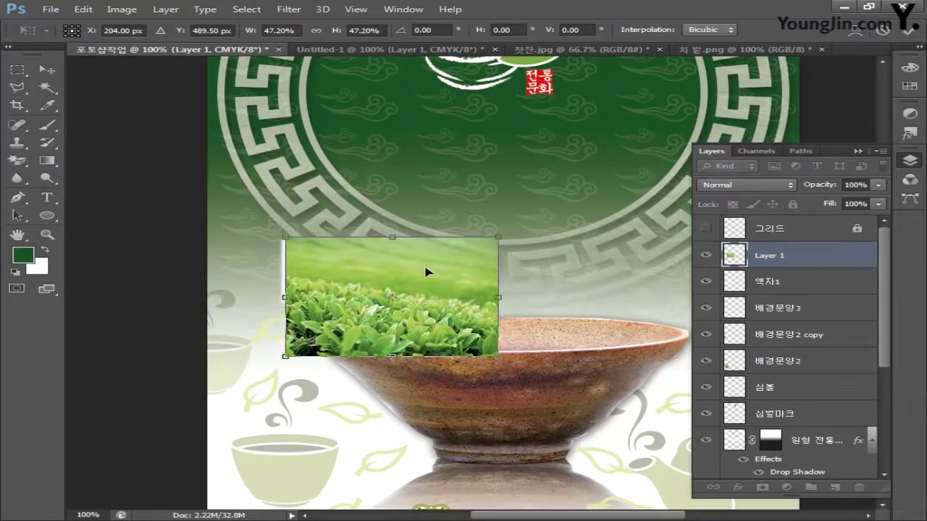
key(Down)
key(Down)
key(Down)
key(Down)
key(Down)
key(Down)
key(Down)
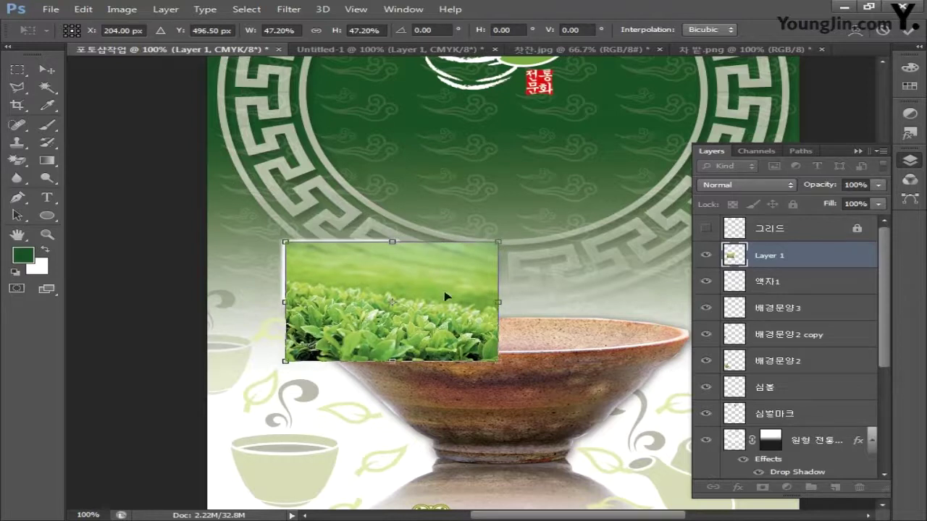
drag(505, 364, 386, 316)
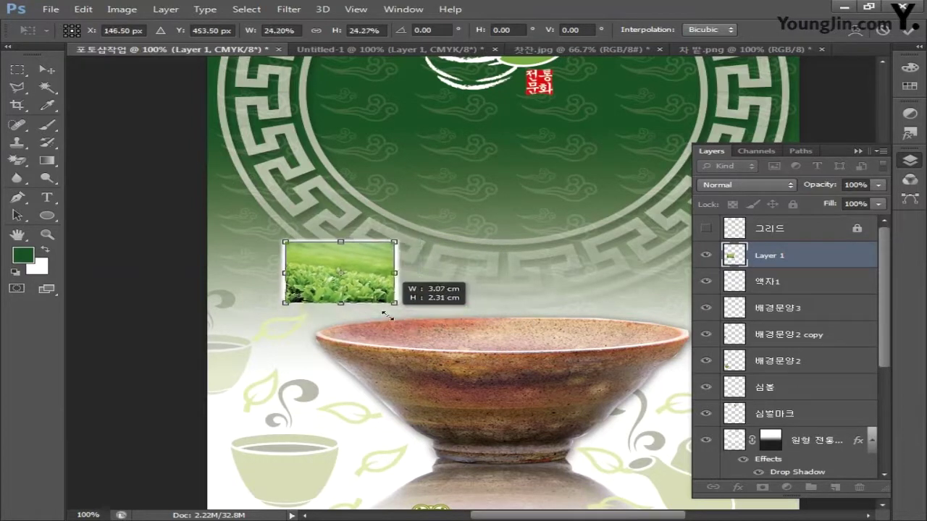
key(Return)
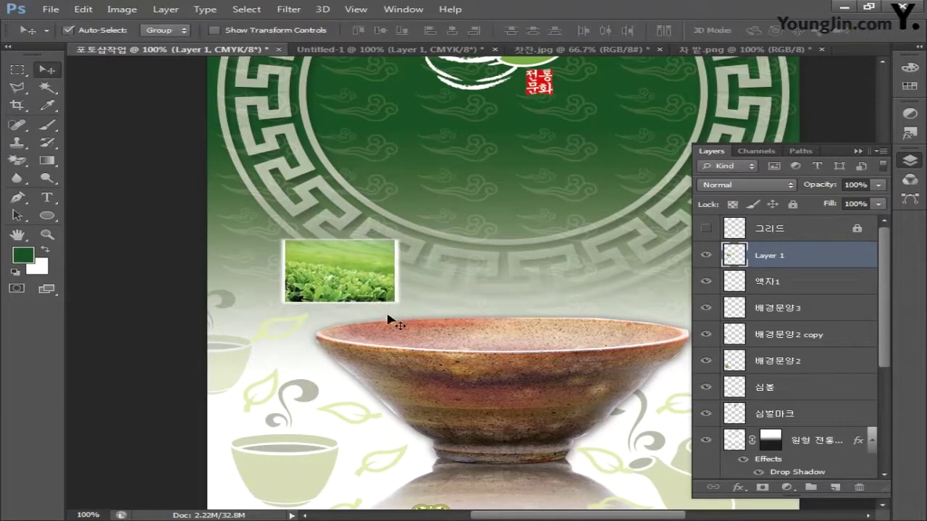
drag(793, 259, 795, 296)
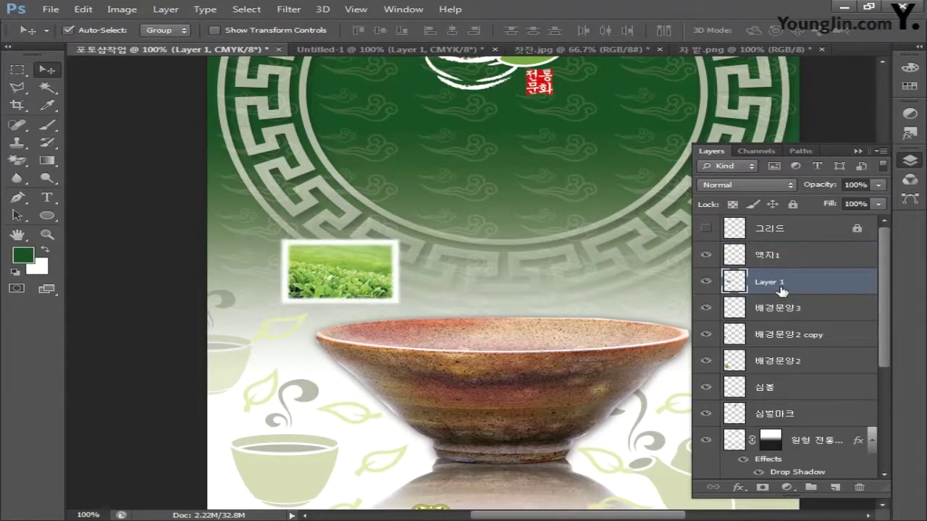
- Duplicate the 액자1 frame and place the copy beside it at the same height, above the bowl's center
click(793, 259)
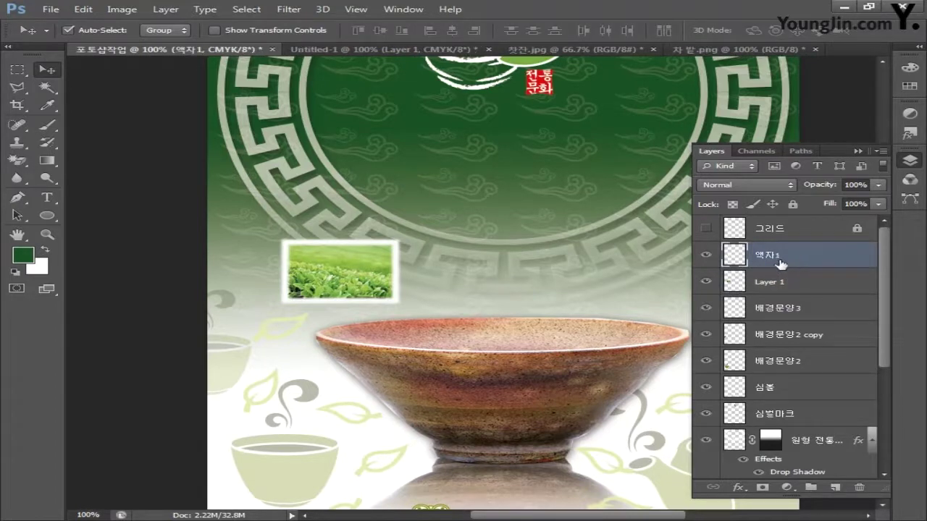
key(ctrl+j)
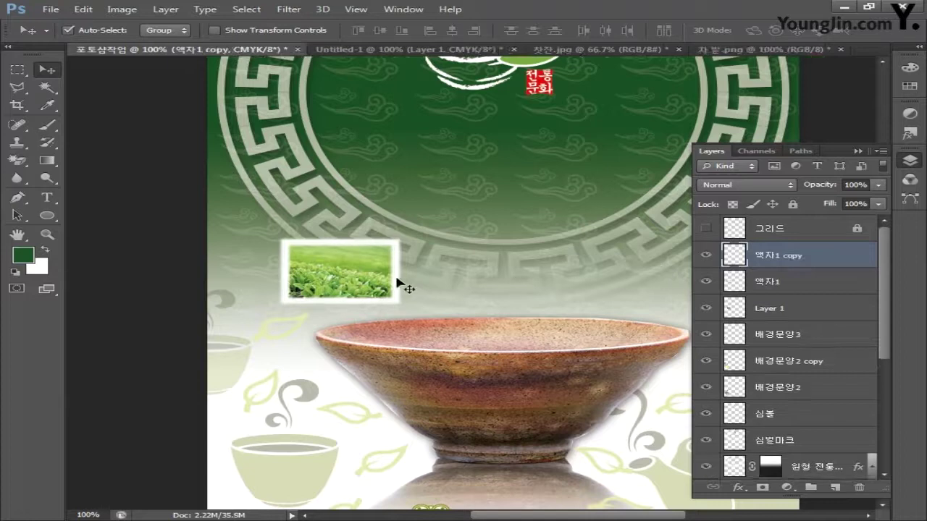
drag(399, 283, 551, 285)
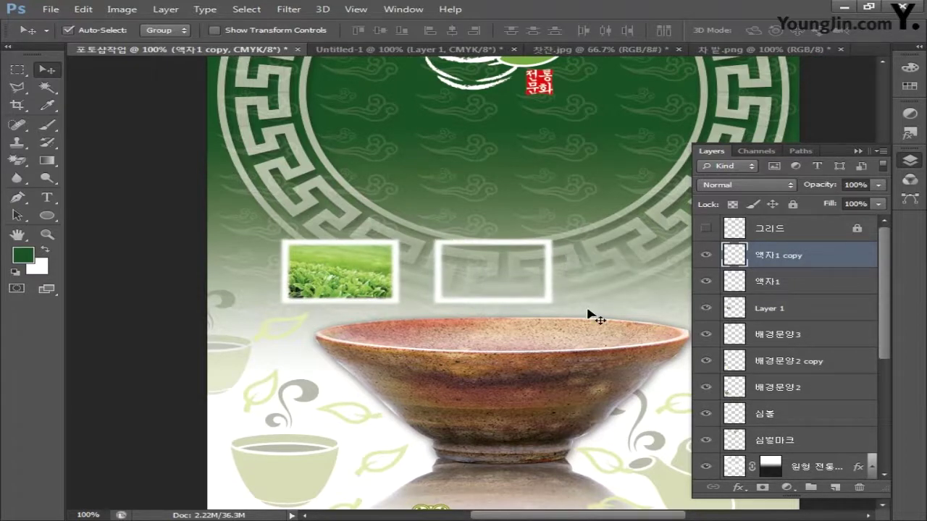
- Rename the duplicated frame layer 액자2
double_click(765, 256)
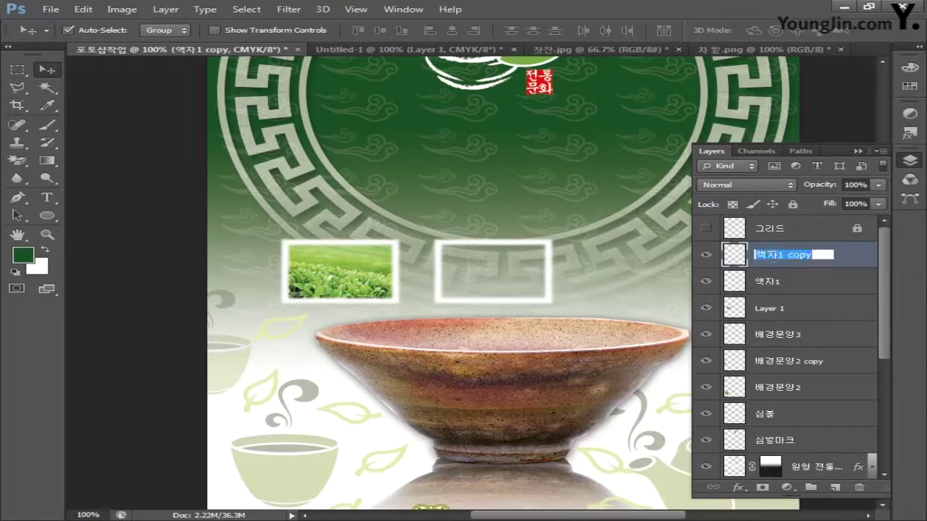
click(778, 254)
drag(778, 254, 844, 260)
text(2)
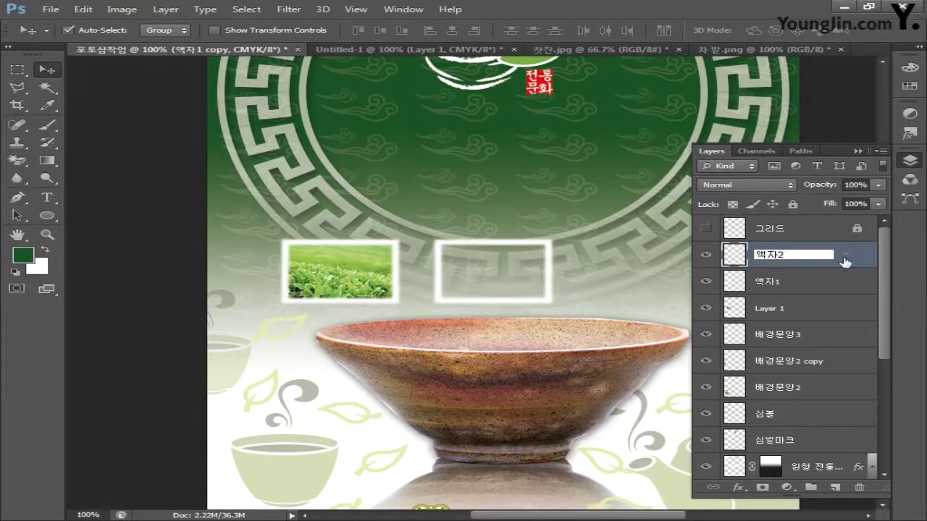
key(Return)
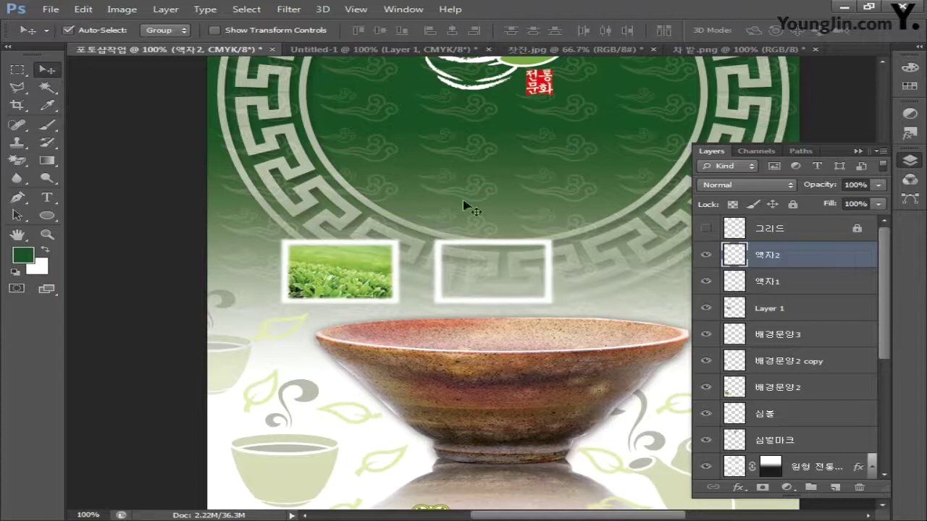
- Open the 차 말리기 photo and copy the entire image into the 포토샵작업 layout
click(51, 11)
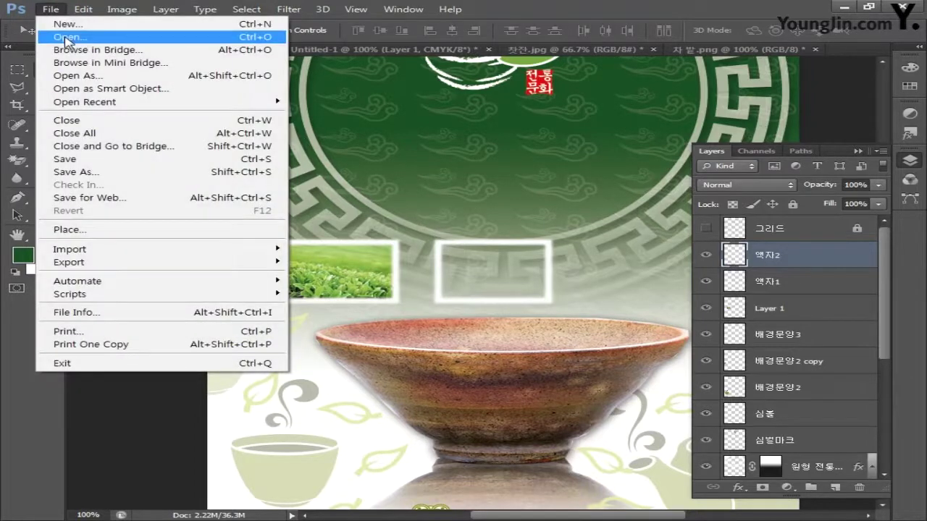
click(65, 36)
click(358, 154)
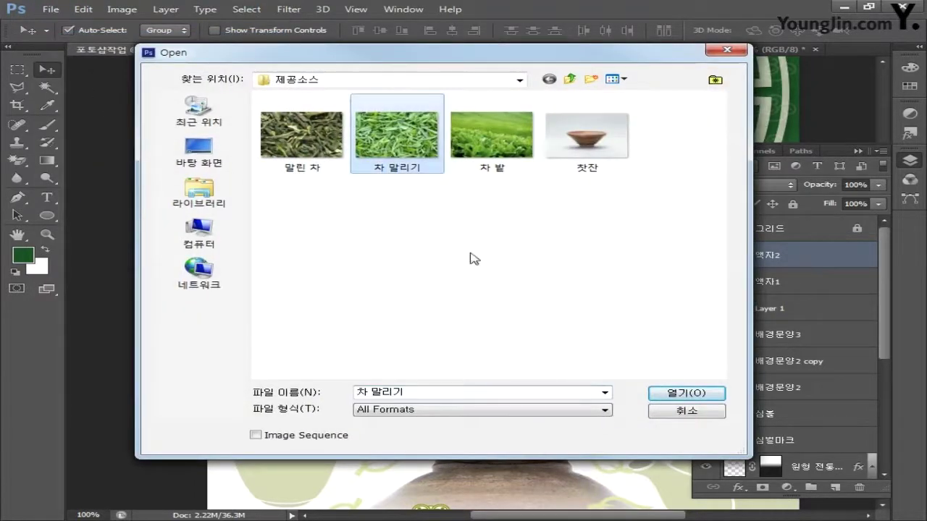
click(684, 393)
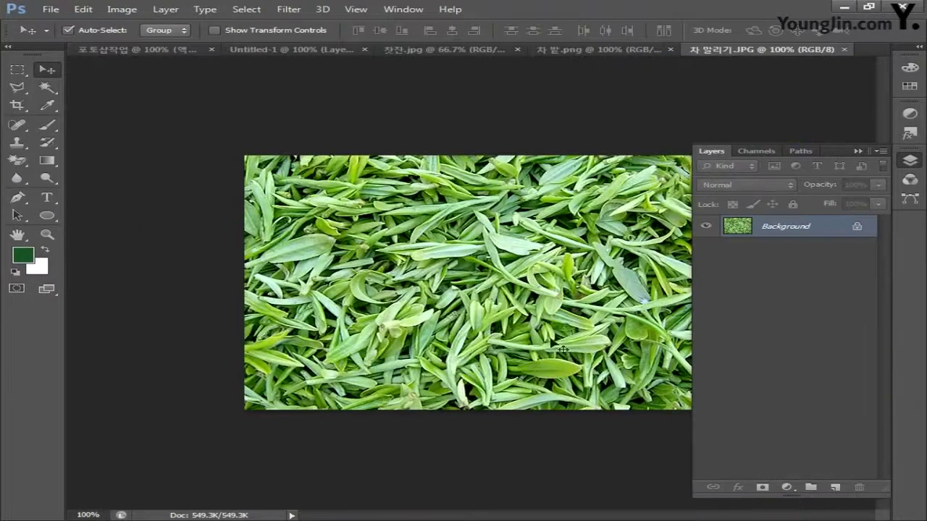
key(ctrl+a)
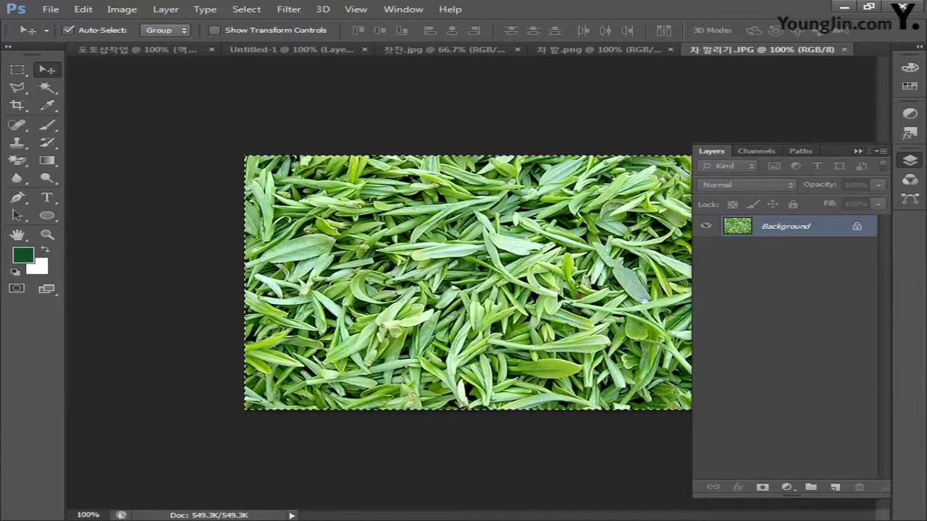
click(137, 50)
key(ctrl+v)
- Shrink the 차 말리기 photo to about 3.05 × 2.31 cm over the second frame and place its layer beneath 액자2
key(ctrl+t)
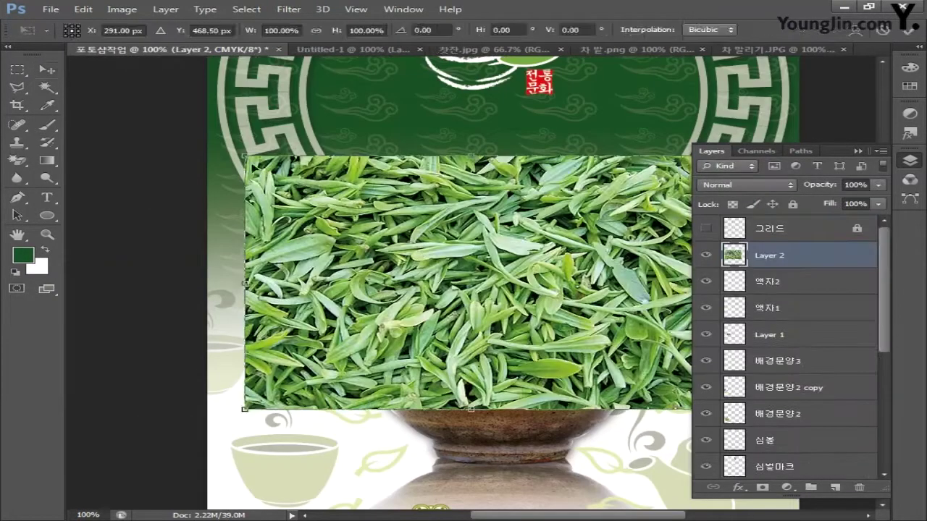
drag(246, 158, 389, 277)
drag(480, 286, 502, 278)
drag(550, 306, 548, 302)
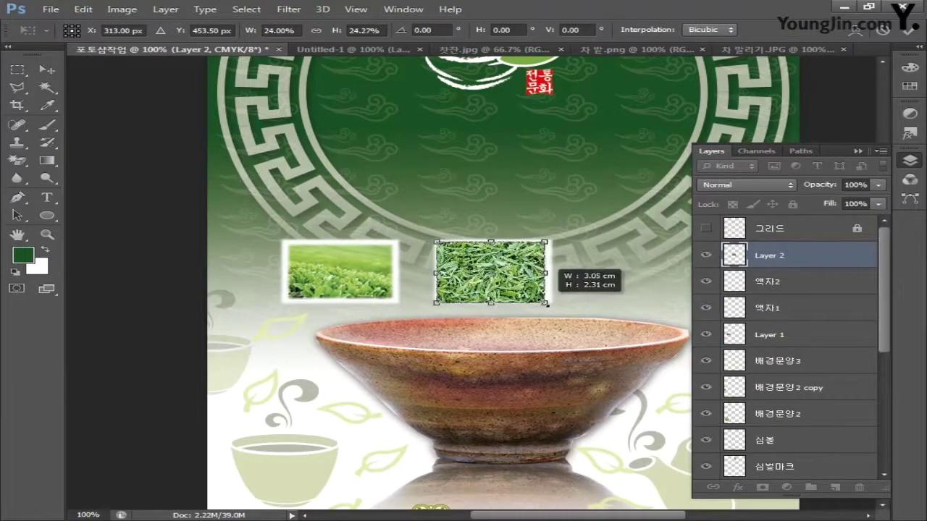
key(Return)
drag(715, 277, 780, 294)
- Duplicate the 액자2 frame, place the copy beside it at the same height as the third frame, and rename its layer 액자3
click(554, 283)
key(ctrl+j)
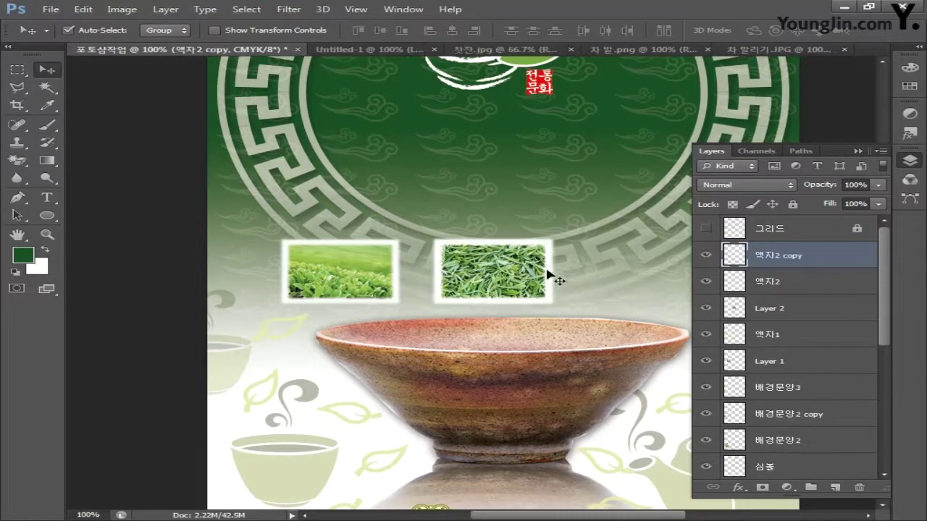
drag(550, 275, 731, 279)
drag(471, 283, 619, 285)
double_click(778, 254)
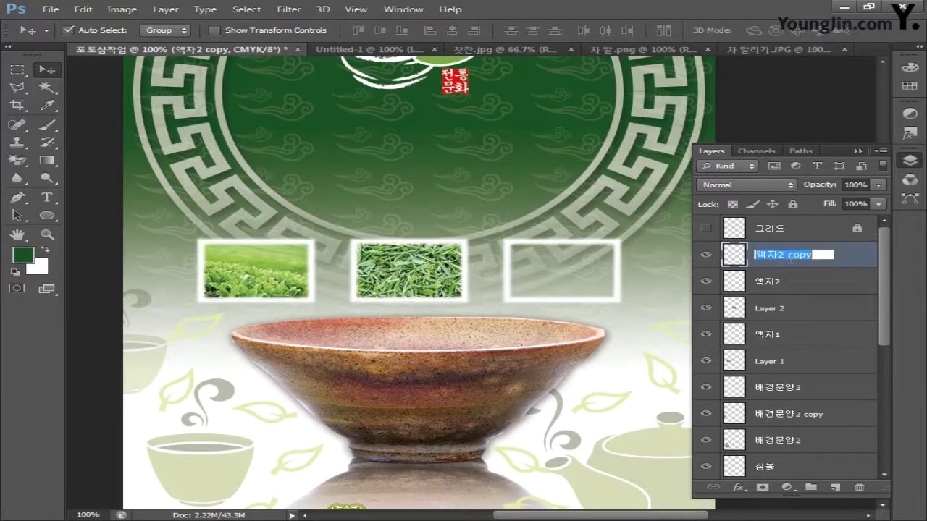
text(액자3)
key(Return)
- Open the 말린 차 photo and copy the image into the 포토샵작업 layout
click(50, 9)
click(69, 42)
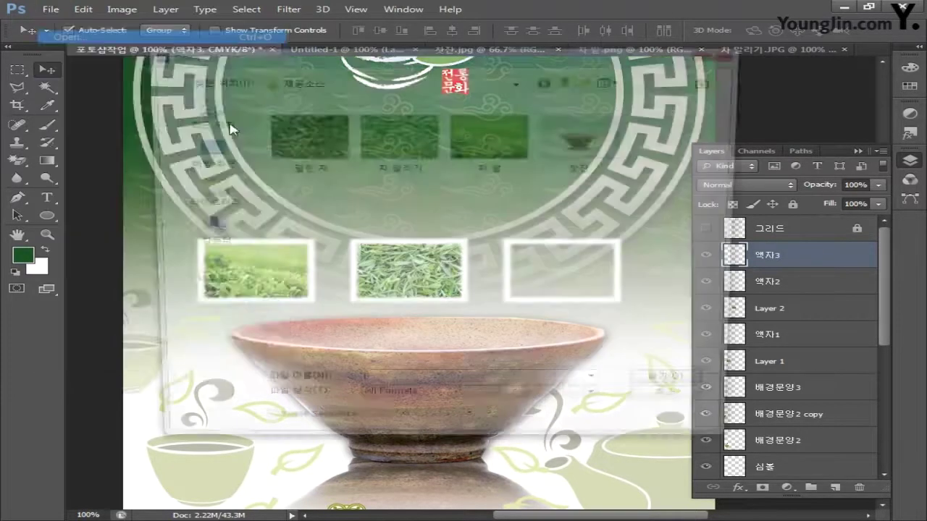
double_click(303, 133)
drag(368, 196, 267, 187)
- Shrink the 말린 차 photo to cover the third frame and position it over that frame
key(ctrl+t)
drag(244, 156, 542, 310)
drag(610, 347, 539, 253)
drag(471, 216, 506, 239)
key(Return)
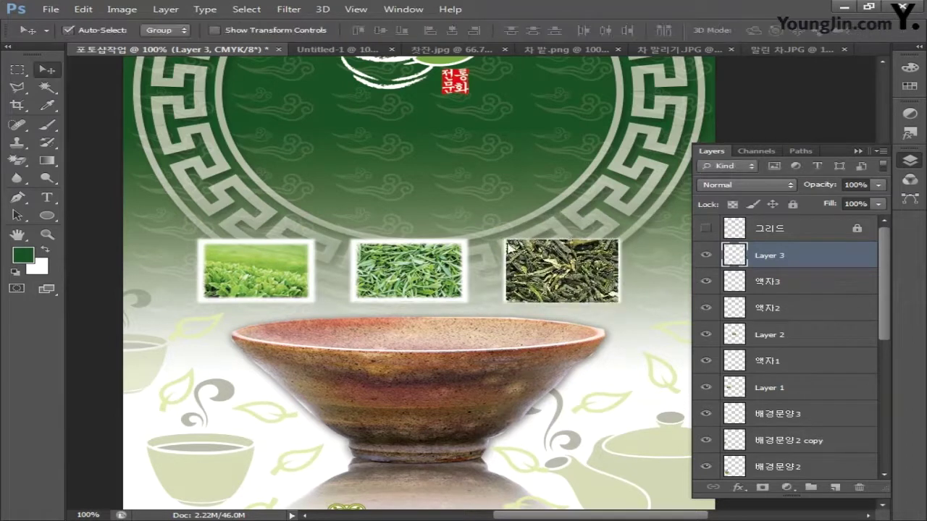
- Place the dried tea photo's layer beneath 액자3 and scale it to about 95% so it fits inside the frame
drag(788, 255, 732, 291)
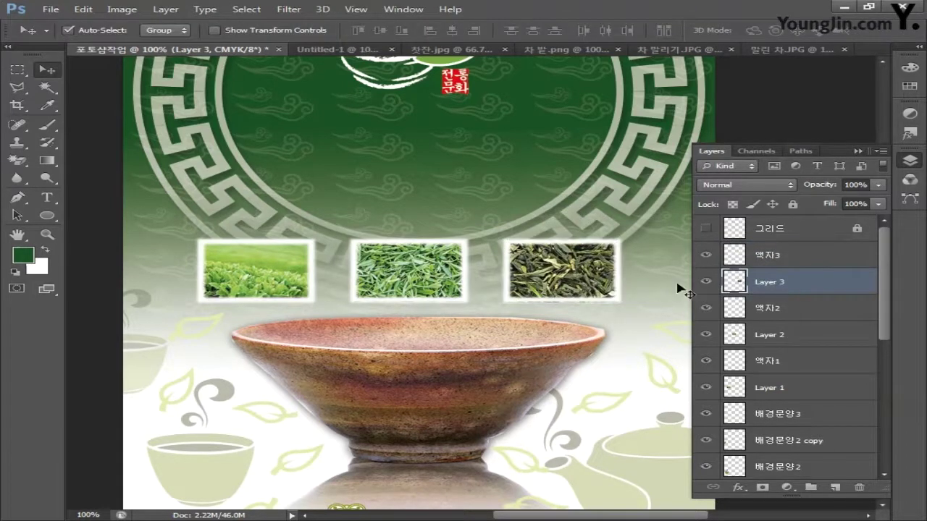
key(ctrl+t)
drag(619, 302, 615, 300)
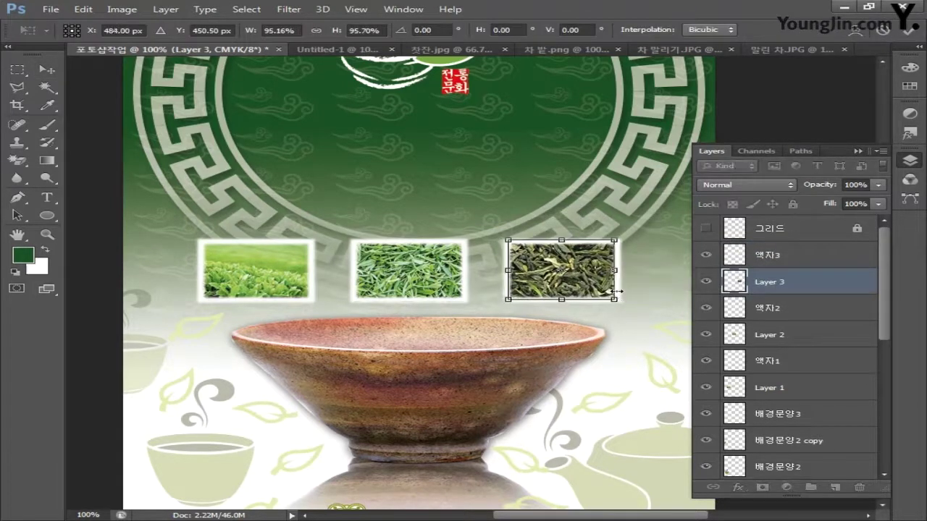
key(Return)
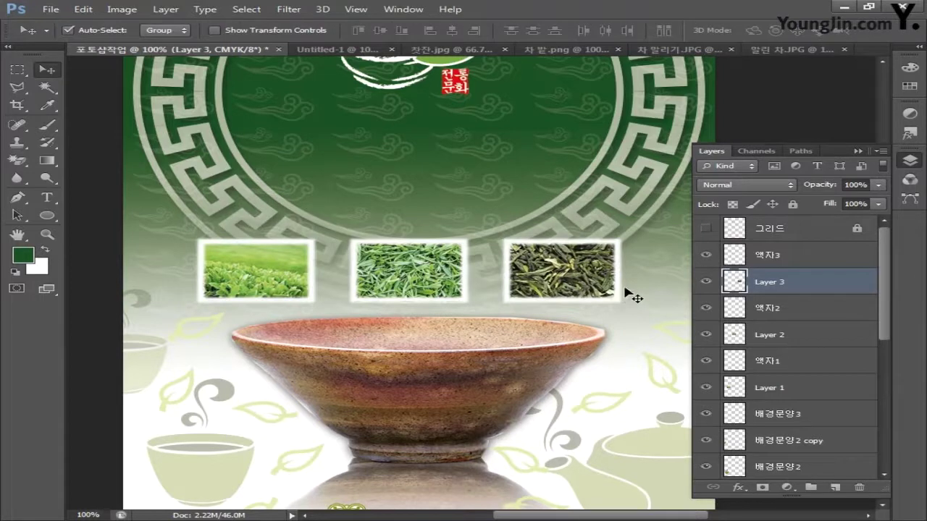
- Merge all three frame layers and their photo layers from 액자3 through Layer 1, and rename the merged layer 액자
click(789, 259)
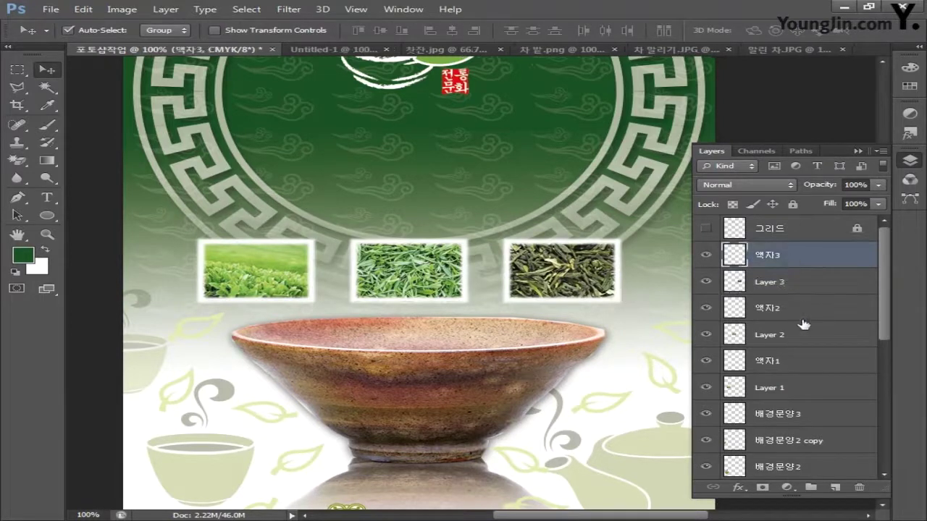
shift+click(795, 391)
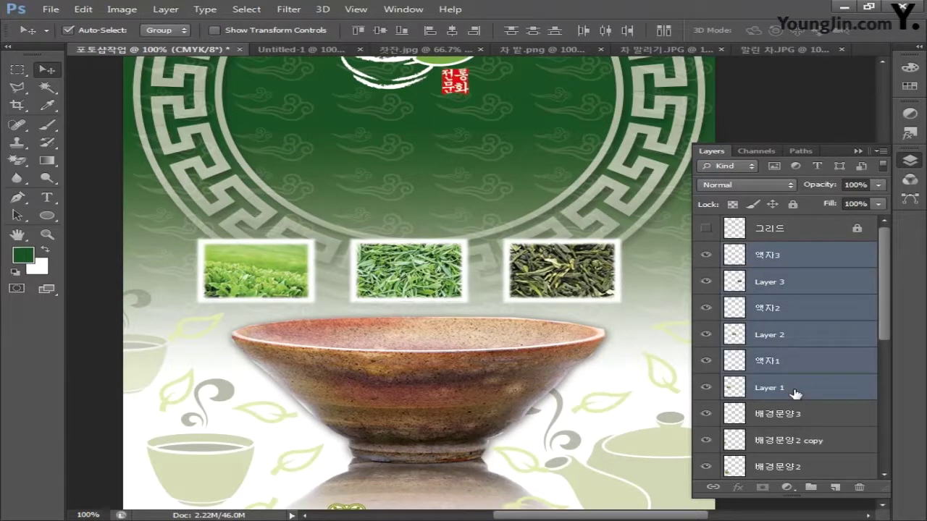
key(ctrl+e)
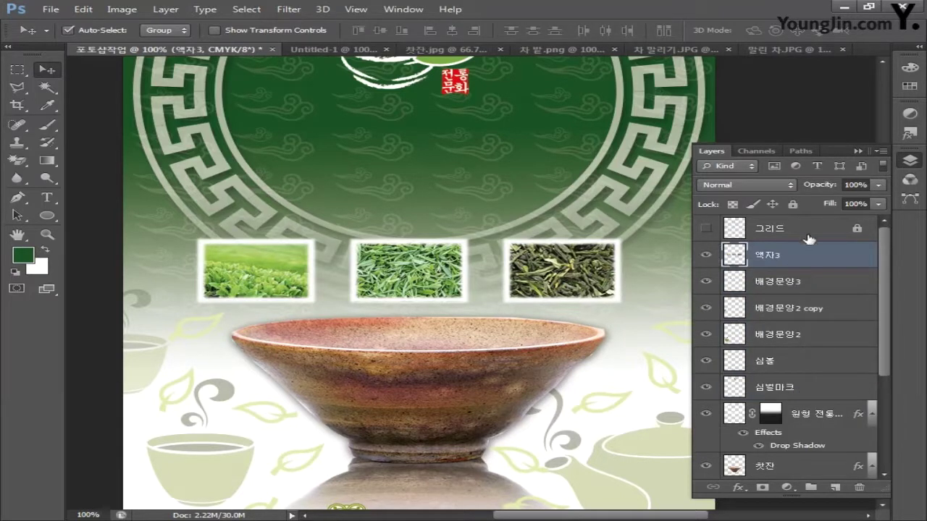
double_click(775, 255)
drag(781, 254, 812, 254)
key(BackSpace)
key(Return)
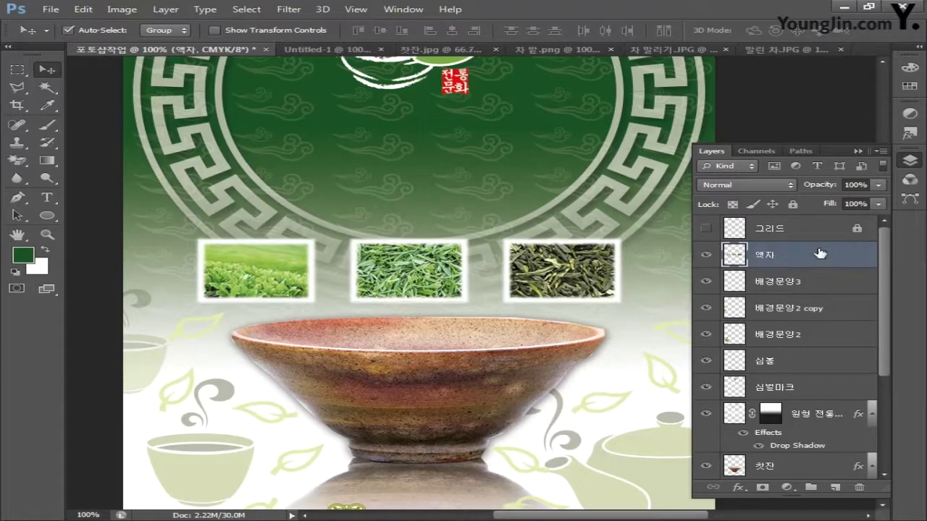
- Add a Drop Shadow to the 액자 layer with 40% opacity, 2 px distance and 6 px size
double_click(819, 262)
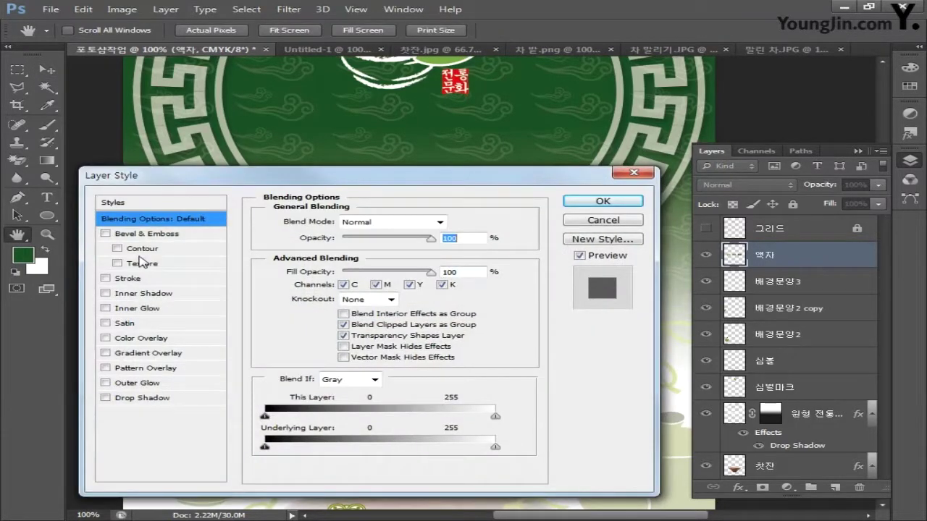
click(139, 398)
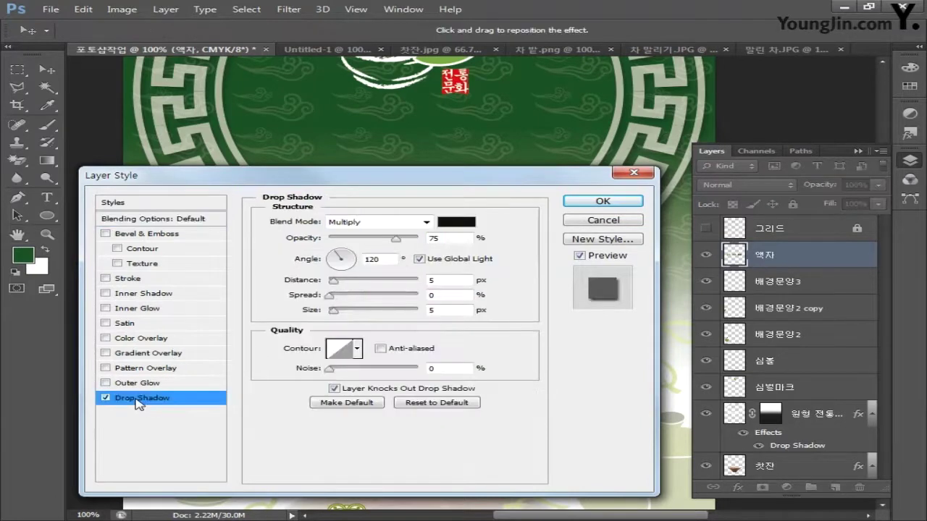
drag(455, 237, 360, 238)
text(40)
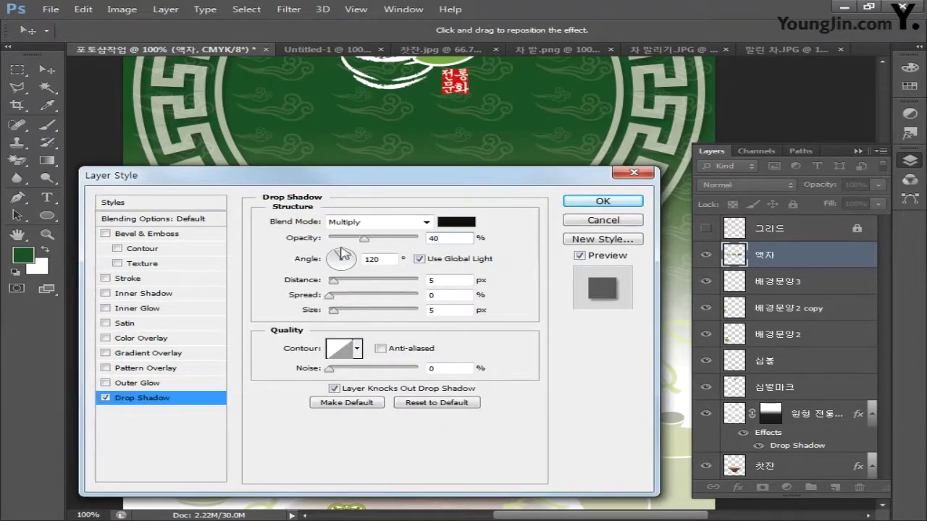
drag(449, 281, 338, 284)
text(2)
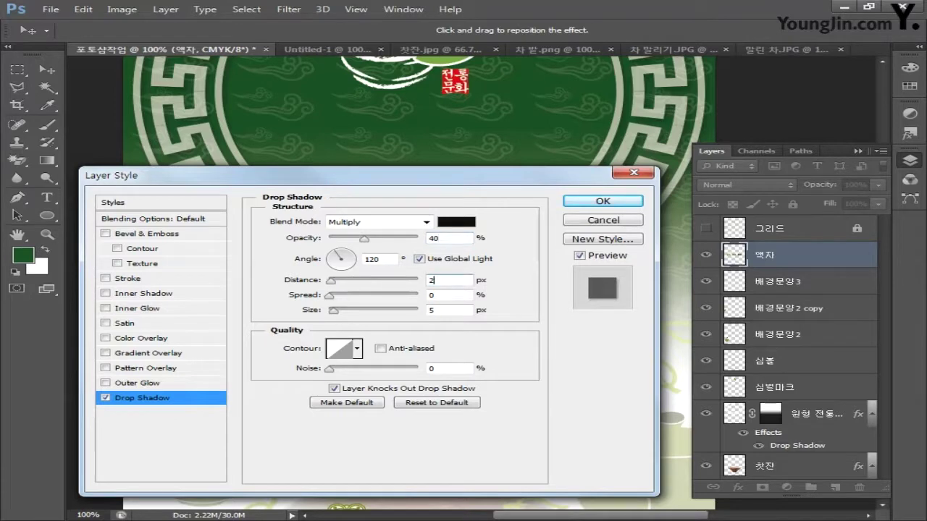
drag(441, 309, 337, 310)
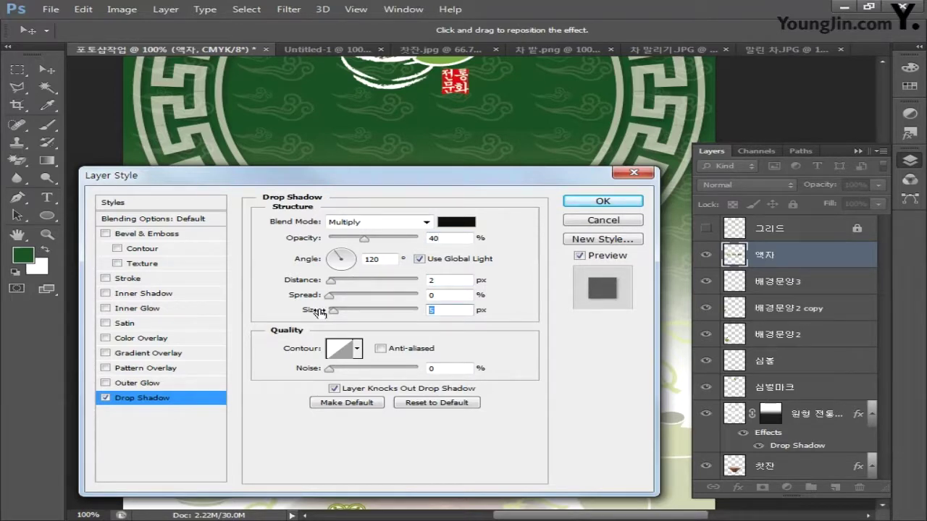
text(6)
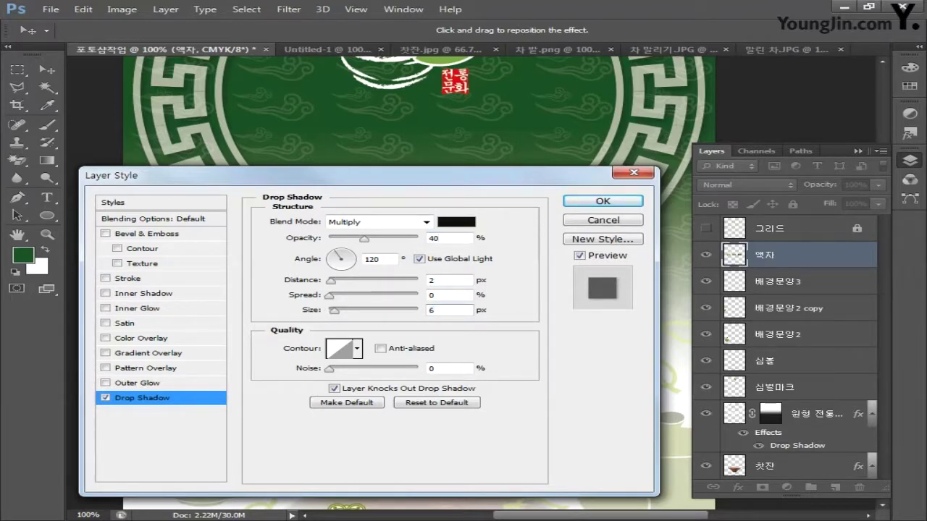
click(587, 202)
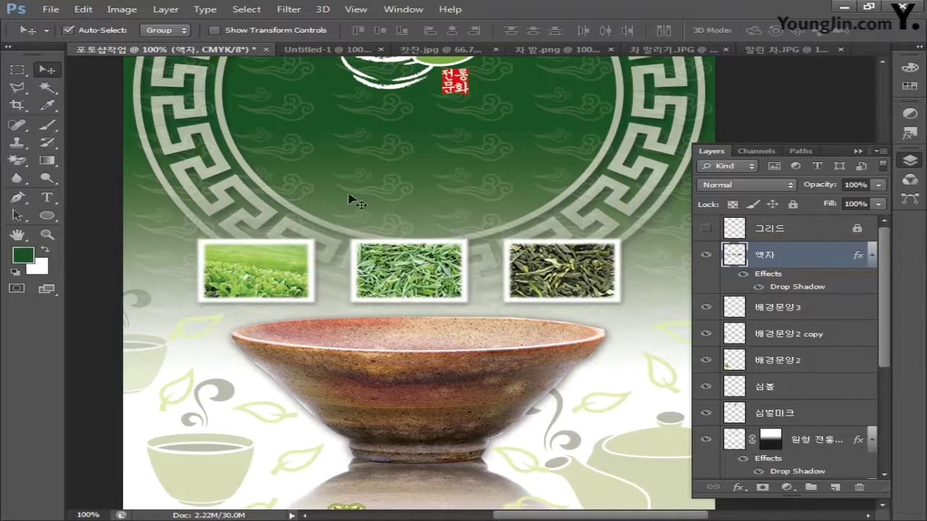
- Add the title text "한국 전통자 박람회" at 40 pt inside the circular ornament, below the tea bowl logo
drag(352, 199, 303, 300)
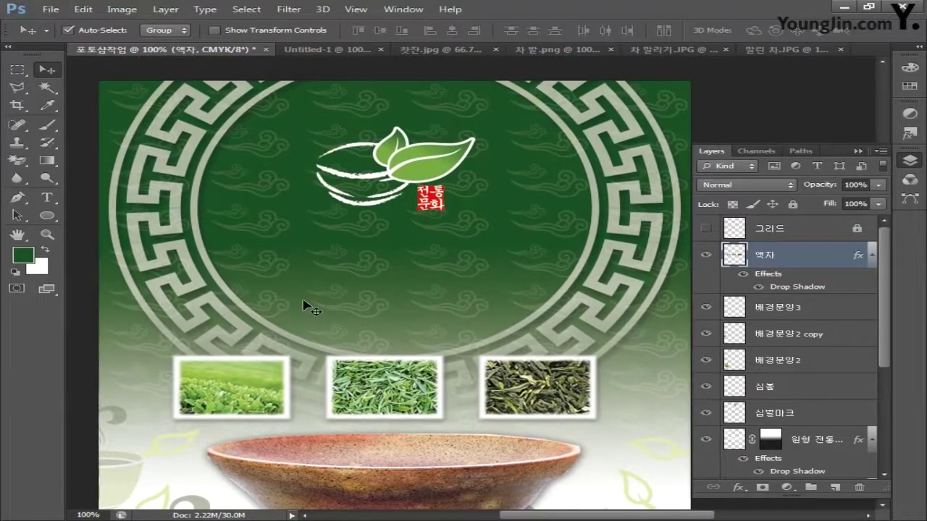
click(47, 198)
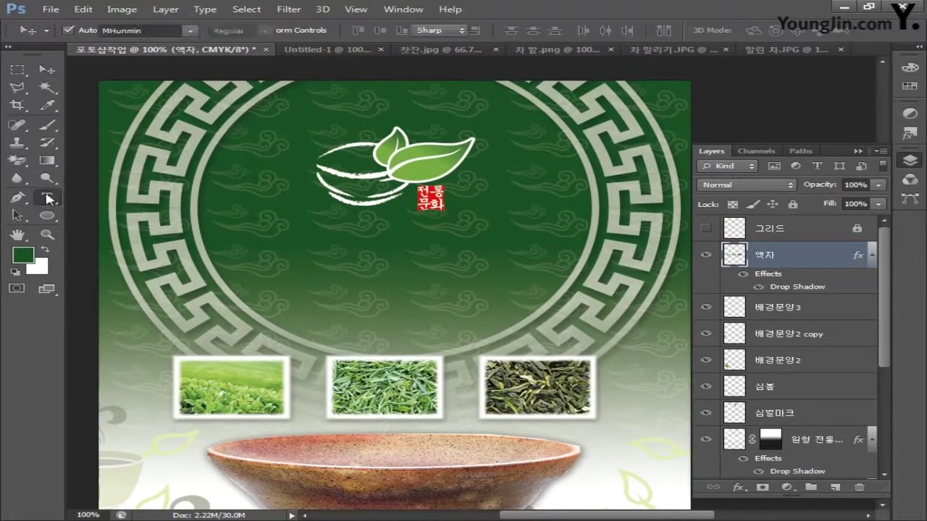
click(260, 247)
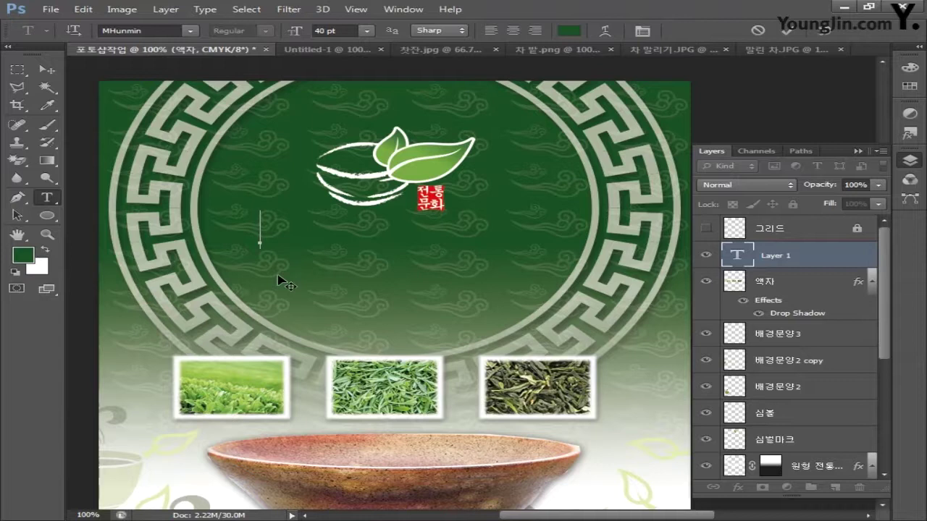
text(한국의 전통 차 문화)
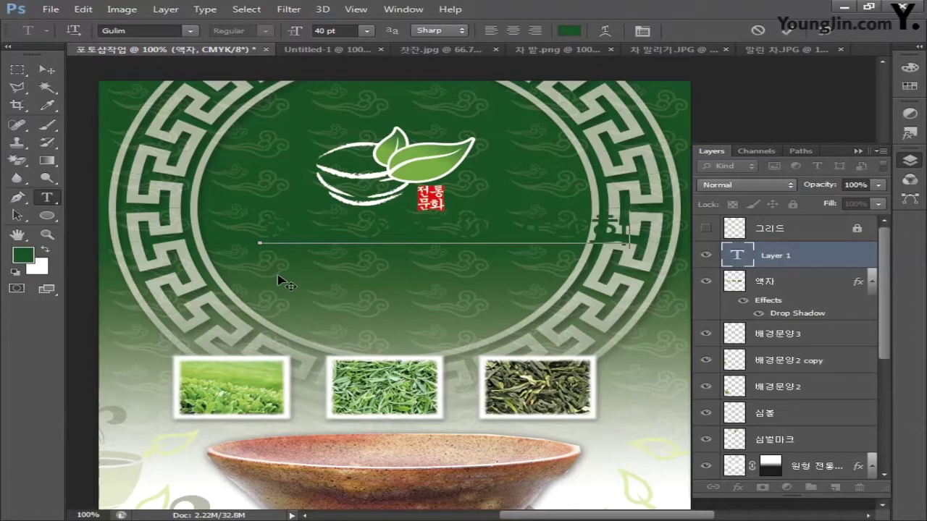
click(47, 69)
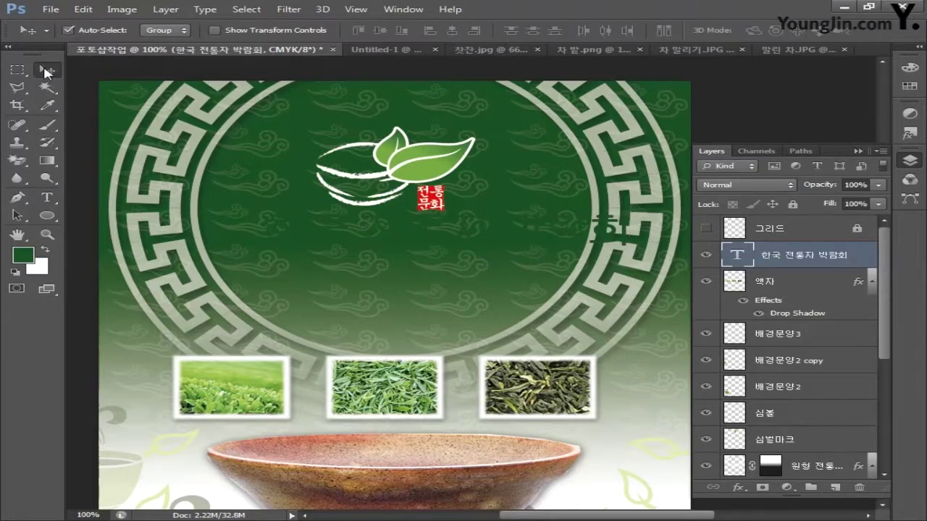
- Fill the title text with yellow C 0, M 0, Y 100, K 0 and center it beneath the logo
click(24, 255)
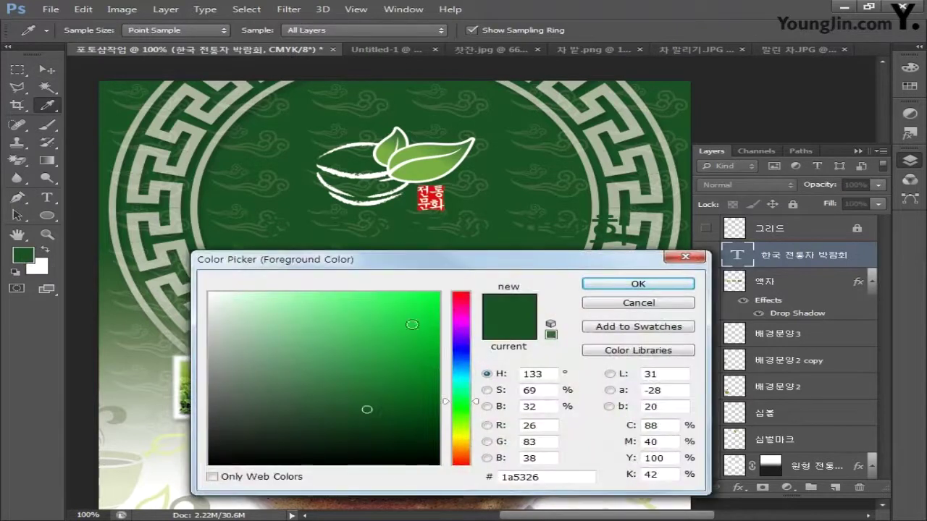
text(0)
key(Tab)
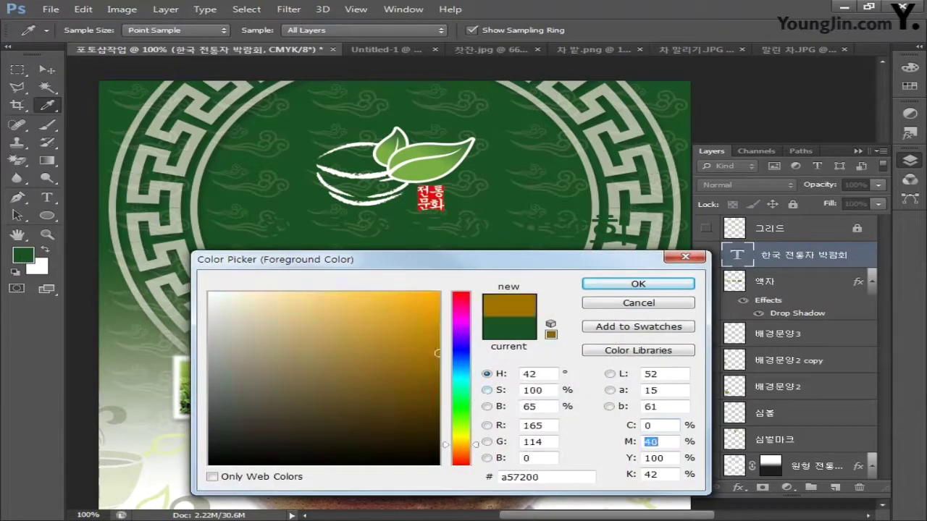
text(0)
key(Tab)
text(100)
key(Tab)
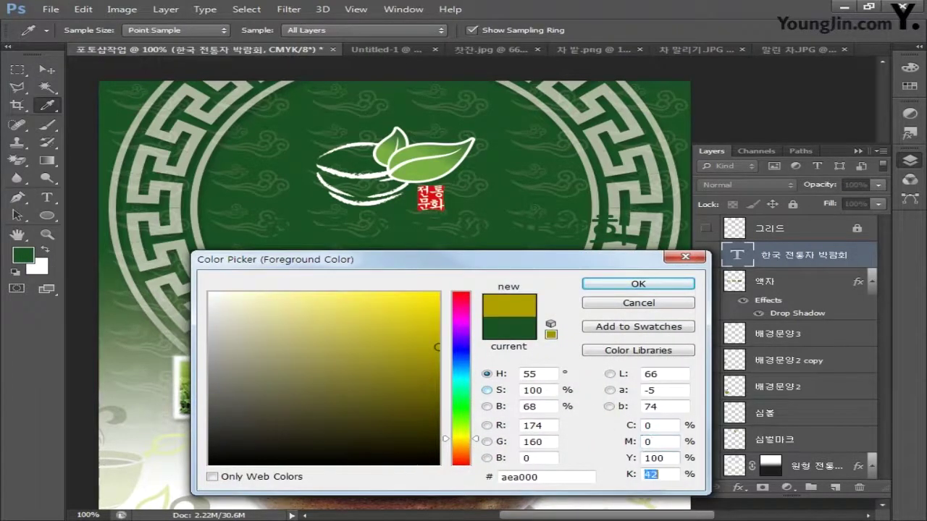
text(0)
key(Return)
key(alt+BackSpace)
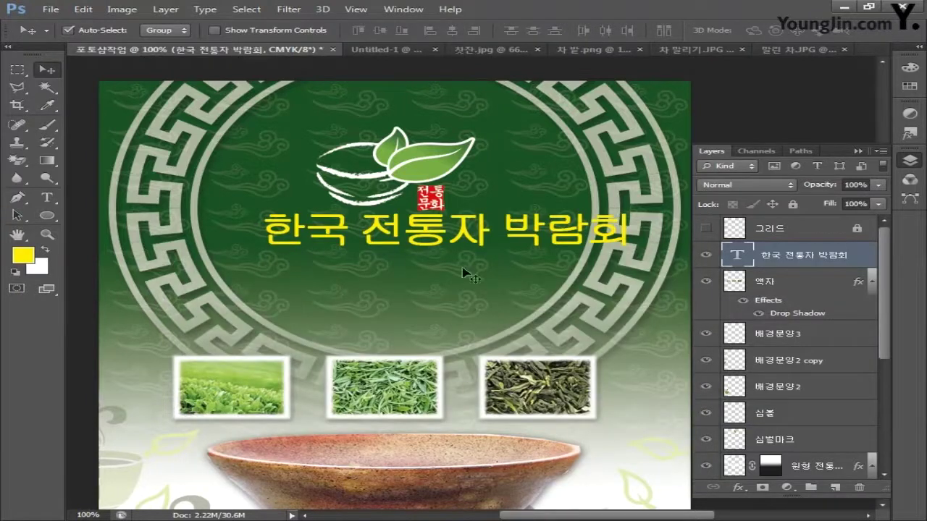
drag(470, 244, 428, 251)
- Change the title text's font to Gungsuh in the character settings
click(400, 13)
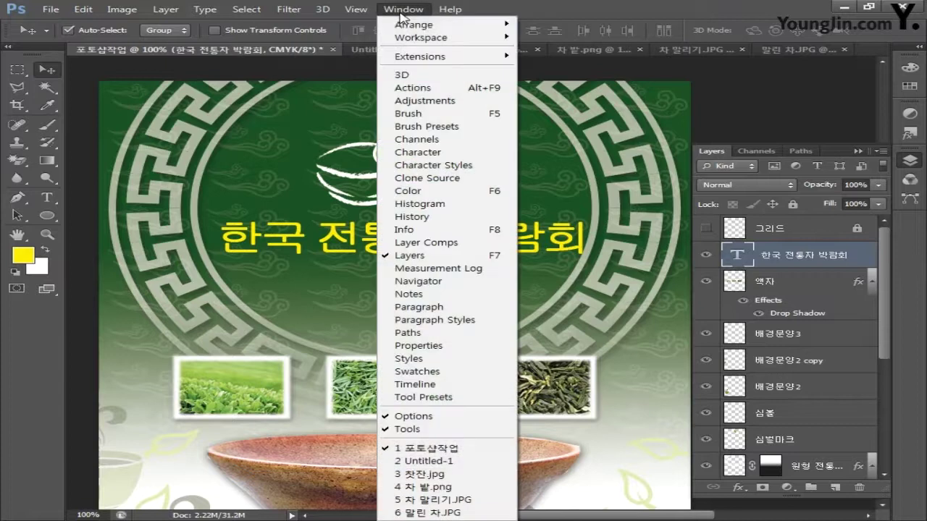
click(434, 152)
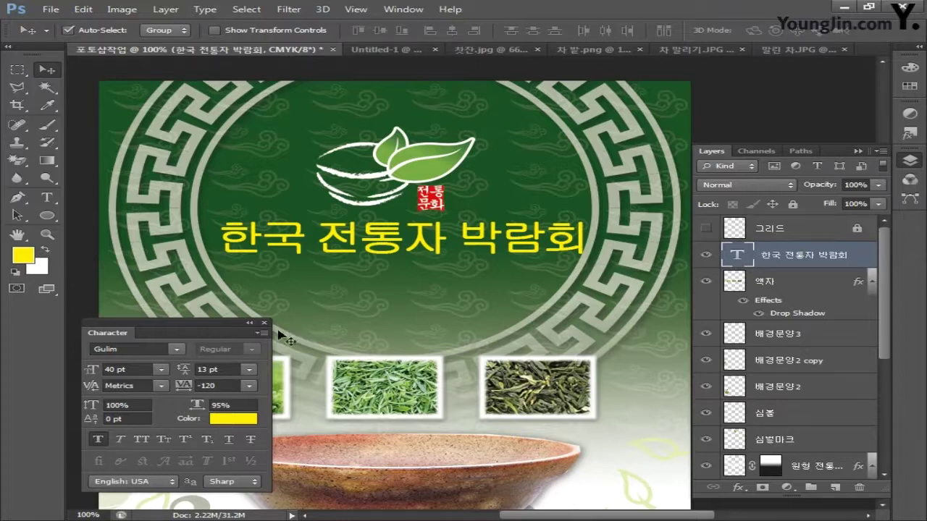
click(179, 348)
scroll(330, 96, up, 2)
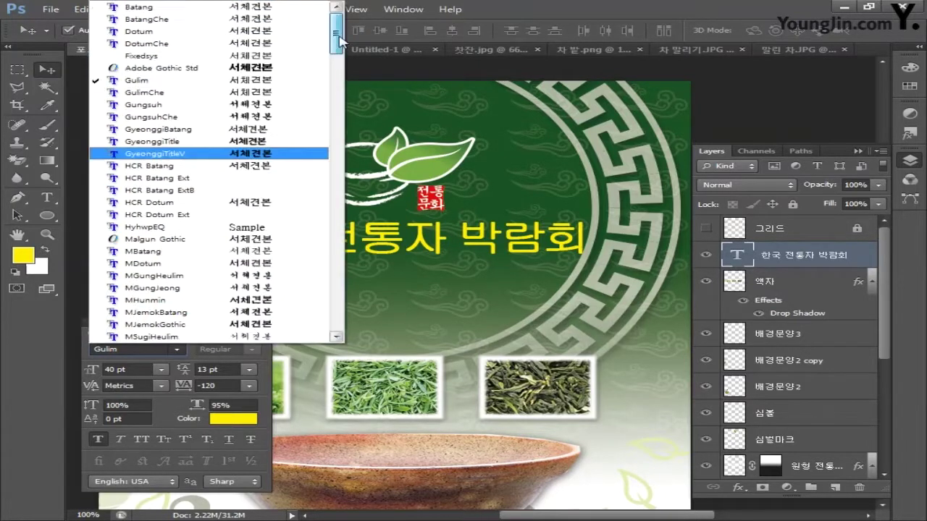
click(148, 103)
- Shift the title slightly along its line and scale it to about 91% width and 92% height
drag(368, 245, 382, 245)
key(ctrl+t)
drag(579, 257, 561, 253)
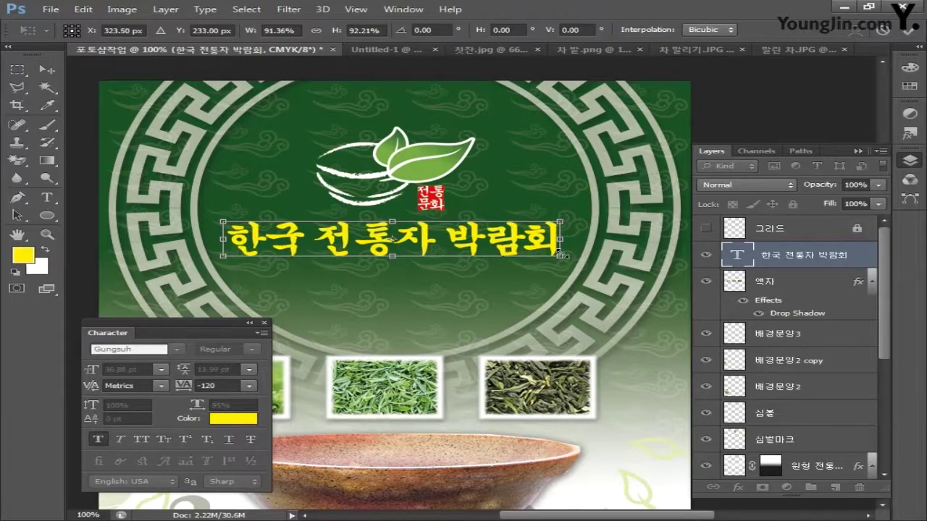
key(Return)
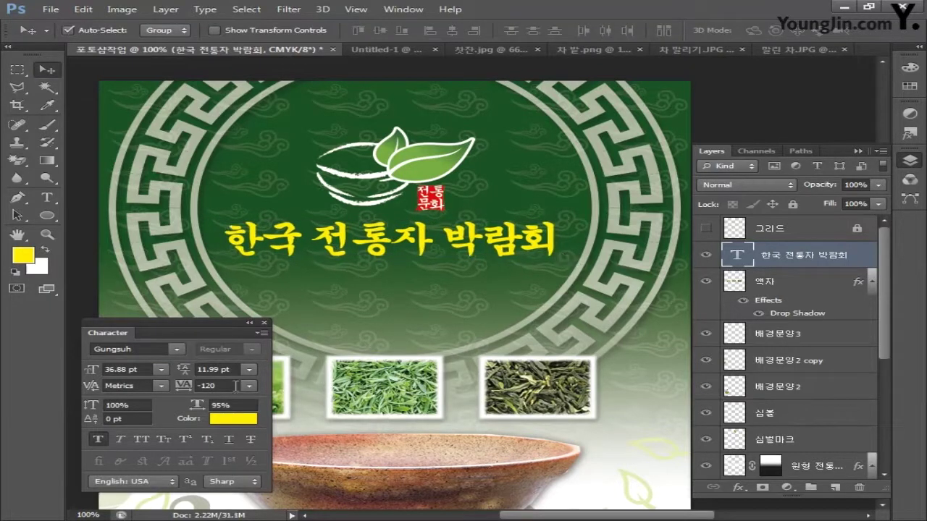
- Set the title's horizontal character scale to 90%, recenter it beneath the logo and close the character settings
click(228, 405)
key(Return)
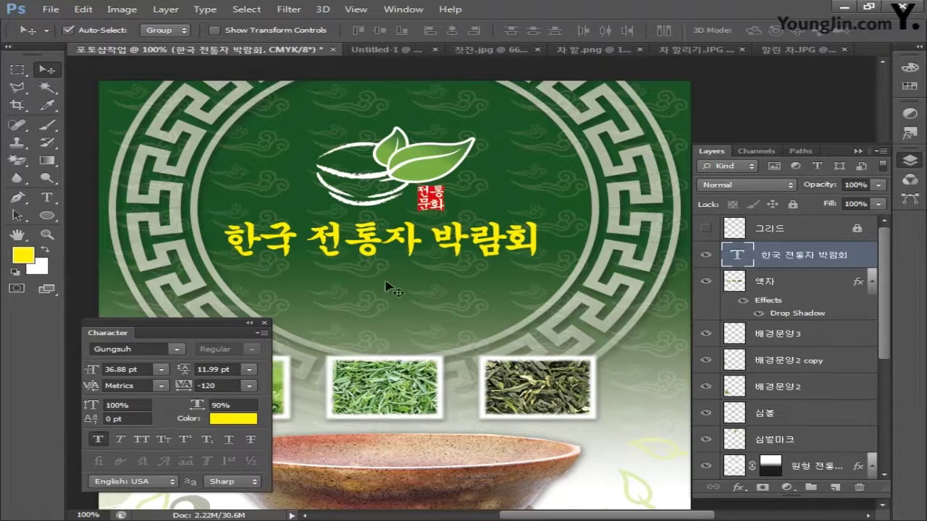
click(264, 325)
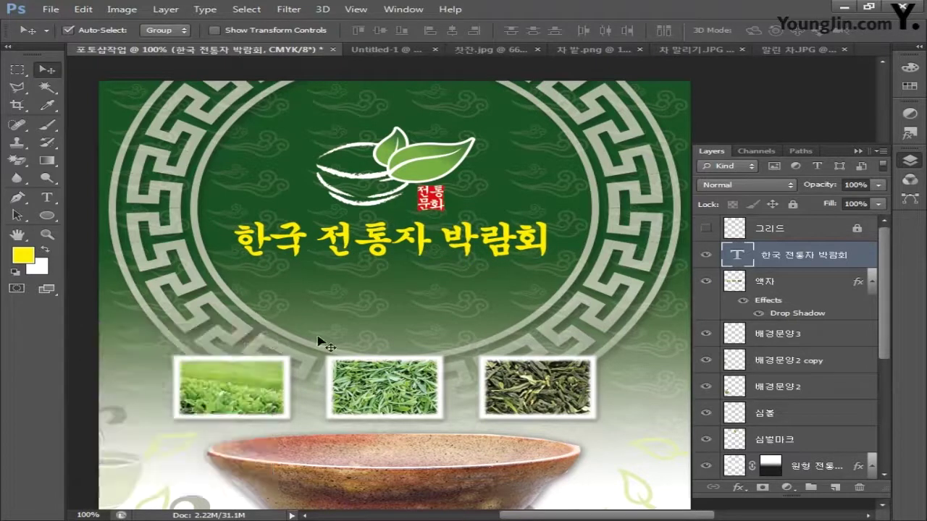
- Add a Drop Shadow to the title text layer with 75% opacity and a distance of 2 px
double_click(859, 260)
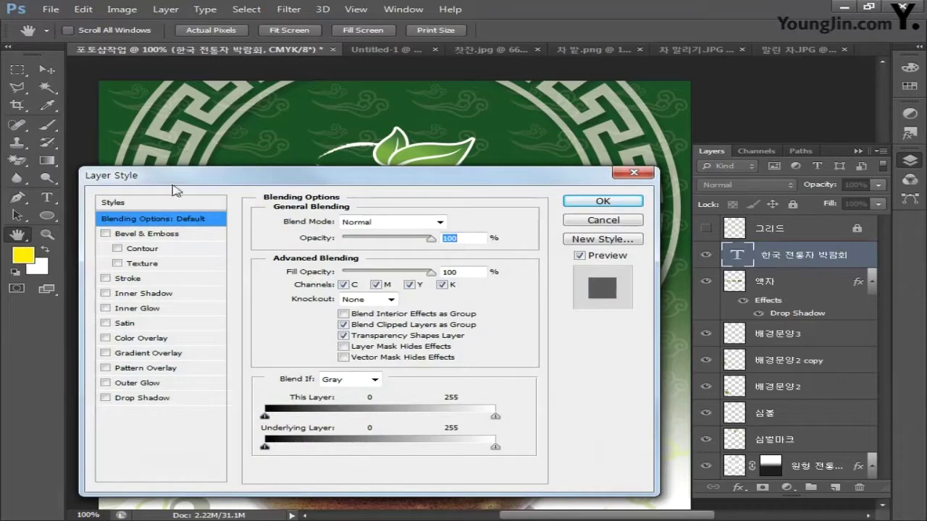
click(145, 399)
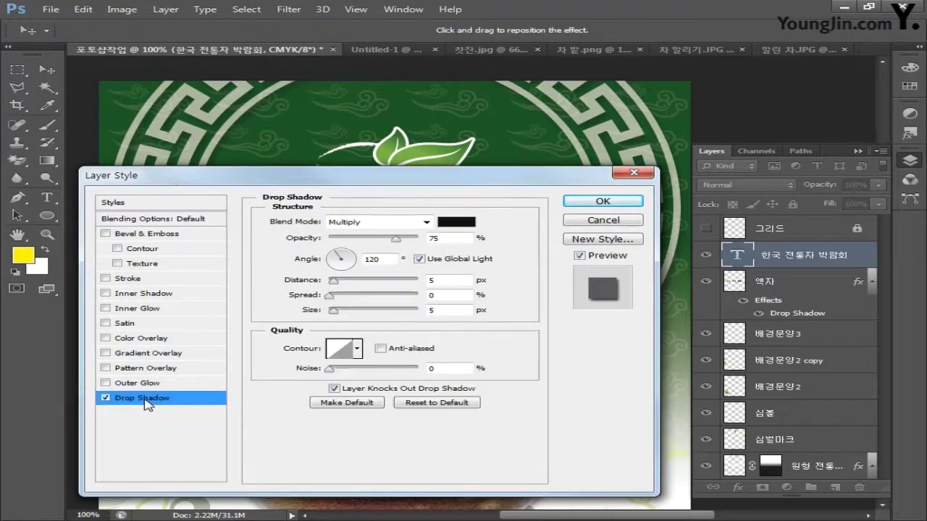
double_click(462, 237)
text(75)
double_click(448, 280)
text(2)
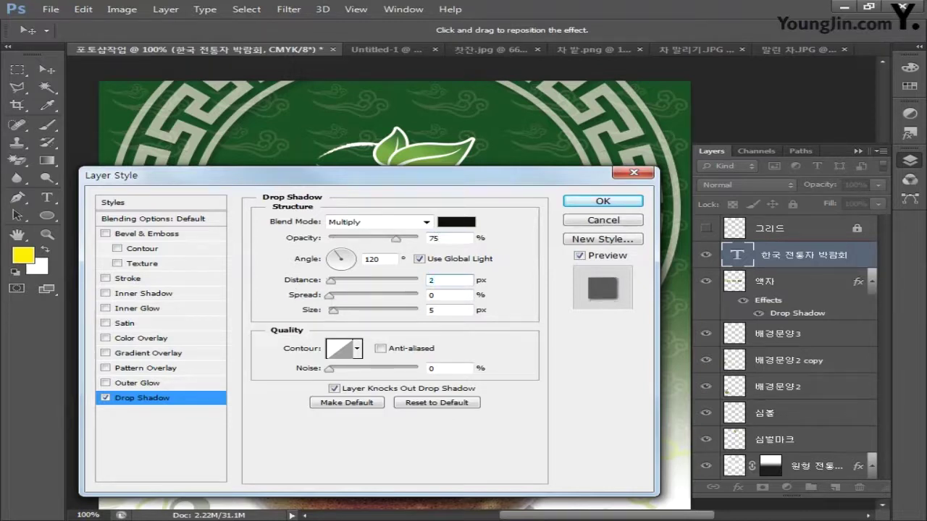
double_click(448, 311)
click(604, 201)
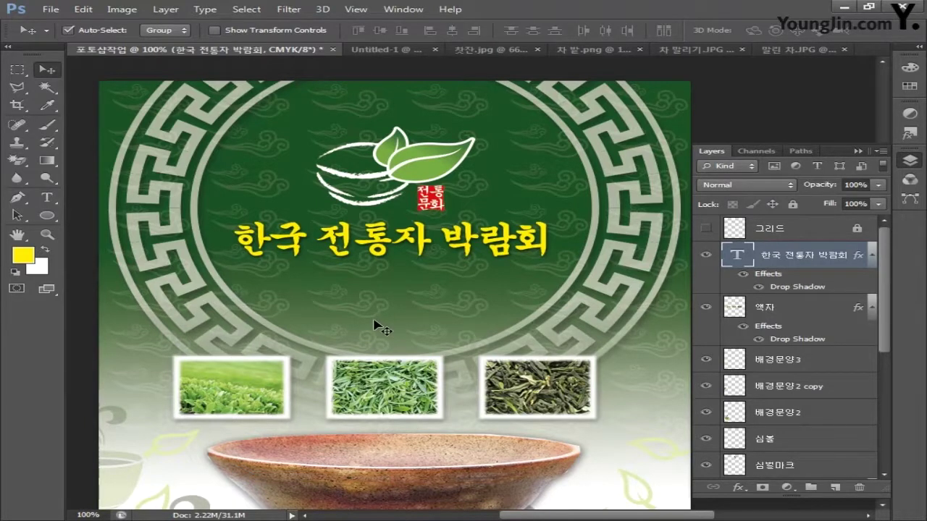
- Copy the leaf outline from the Illustrator artwork, paste it into the Photoshop layout as pixels and shrink it to a small icon below the title
key(alt+Tab)
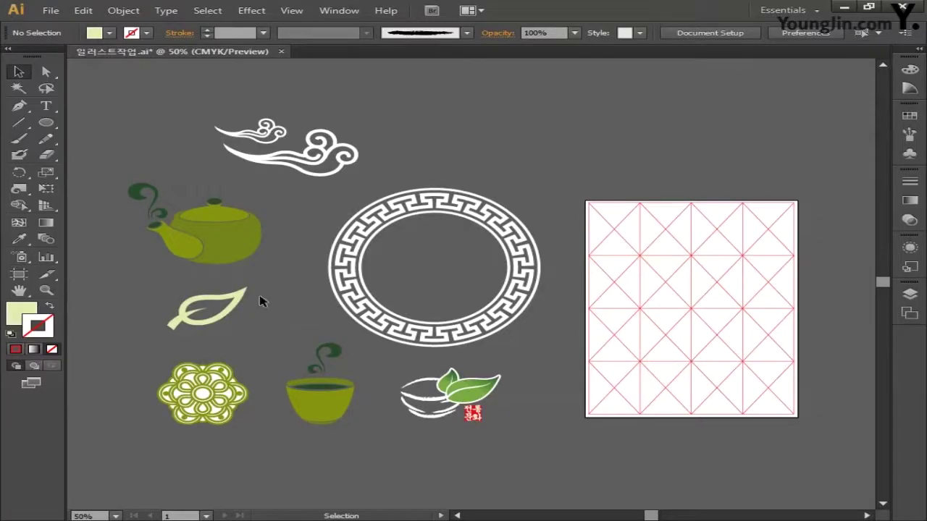
drag(158, 285, 259, 347)
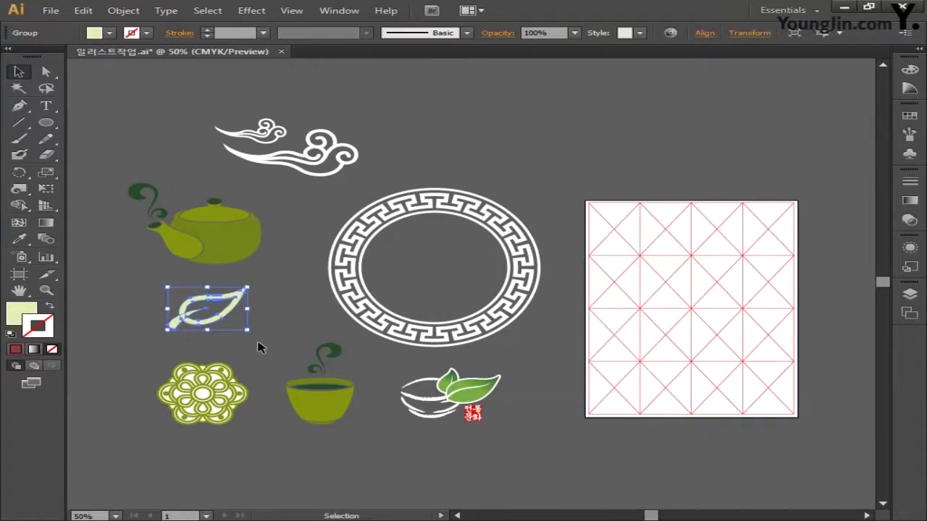
key(alt+Tab)
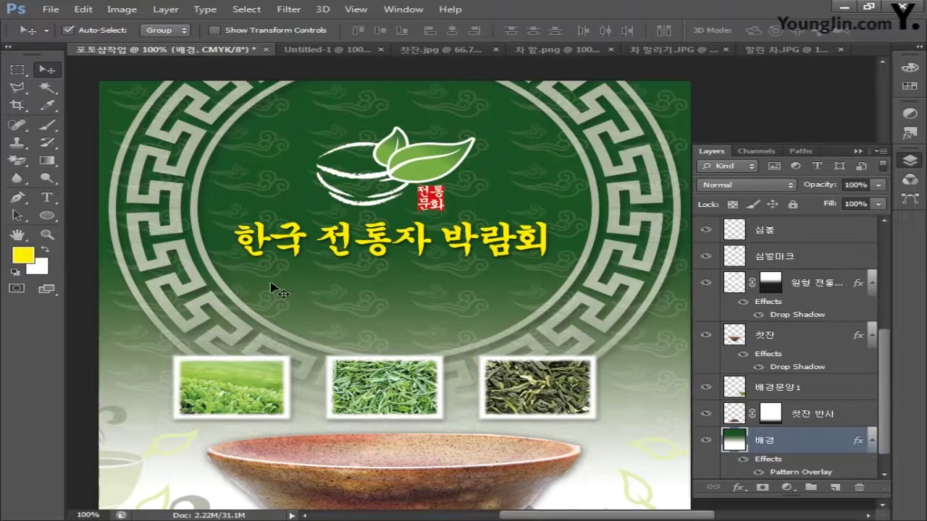
key(ctrl+v)
click(519, 171)
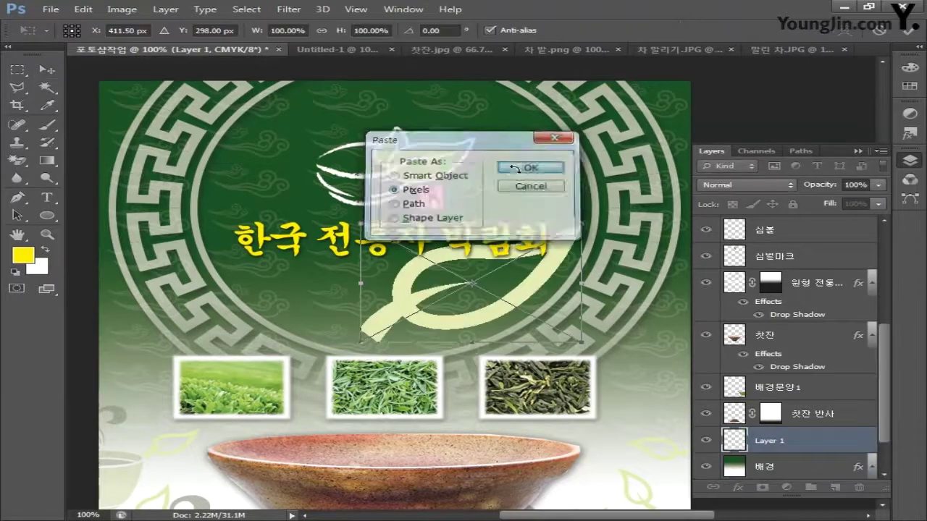
drag(580, 226, 332, 303)
key(Return)
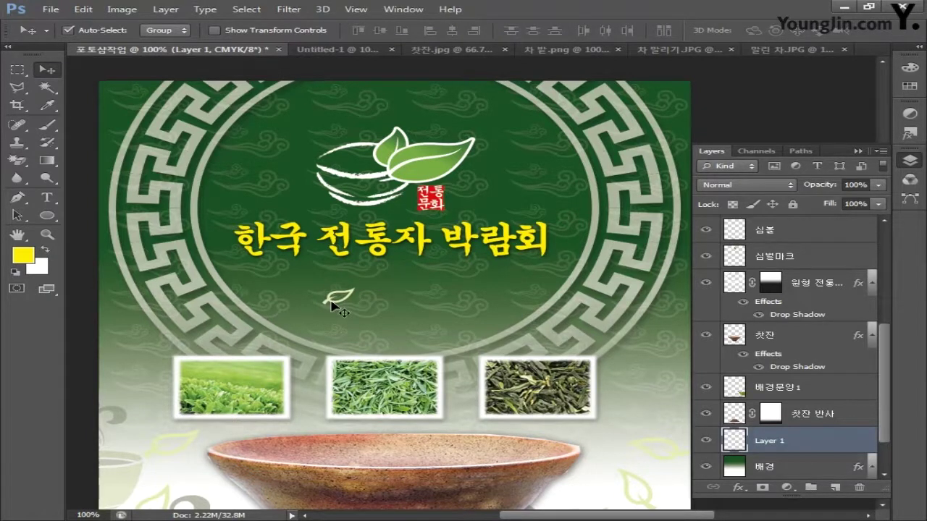
- Turn the small leaf icon white by raising its Lightness to the maximum with Hue/Saturation
click(120, 12)
mouse_move(134, 45)
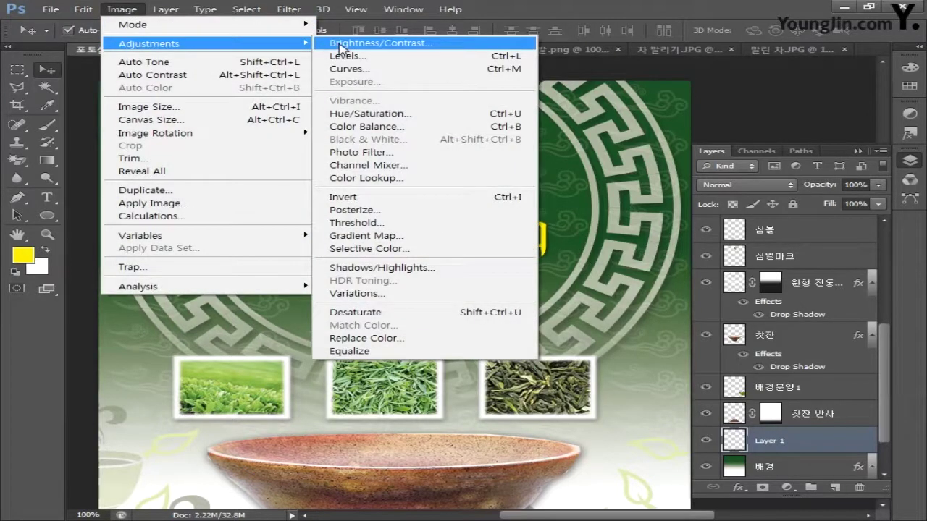
click(366, 114)
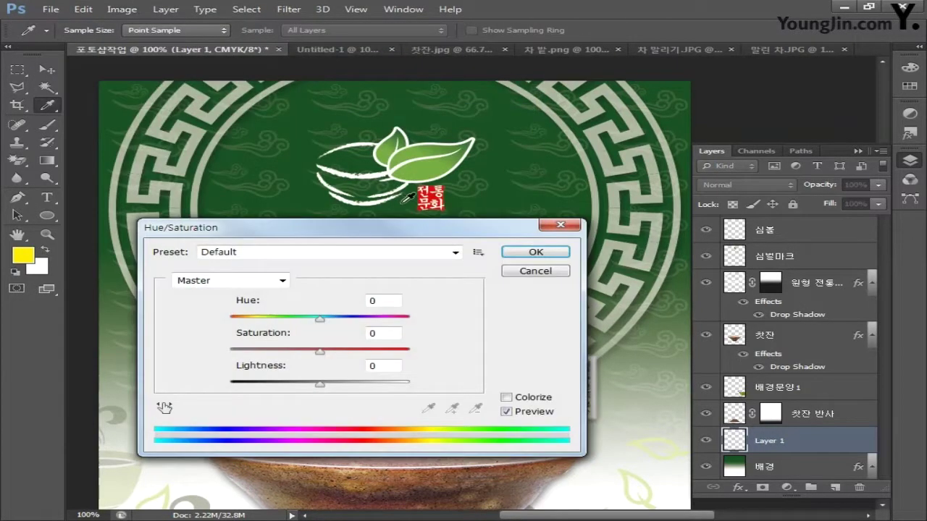
drag(321, 384, 413, 385)
click(535, 253)
key(v)
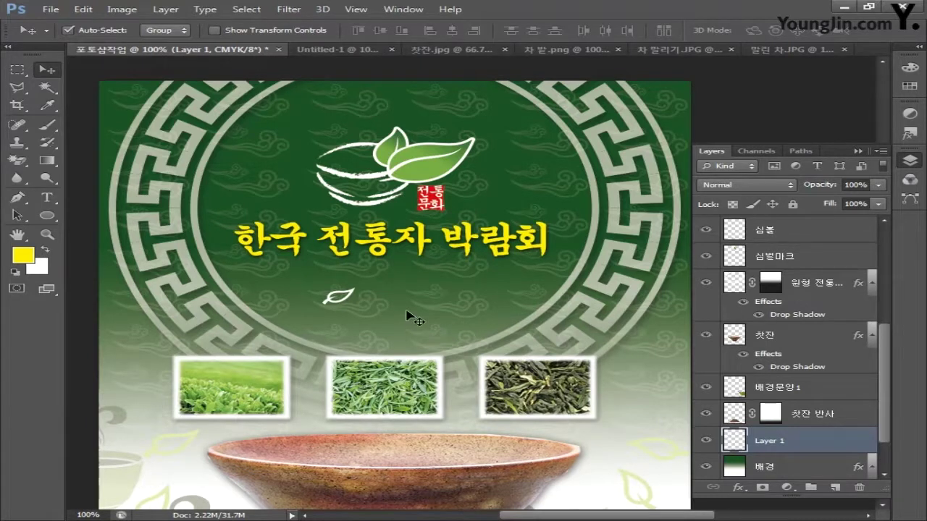
- Duplicate the white leaf twice and arrange the three leaves in an evenly spaced vertical column below the title
key(ctrl+j)
key(ctrl+j)
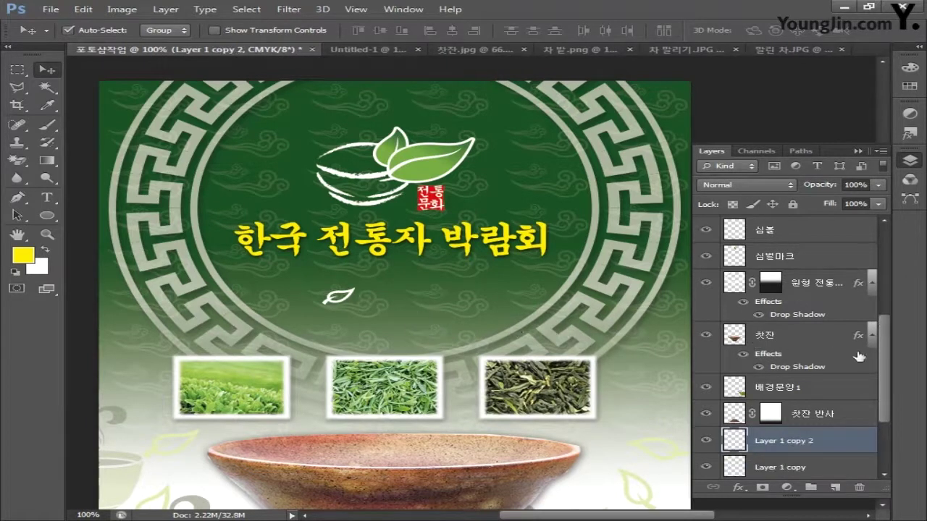
scroll(883, 371, down, 3)
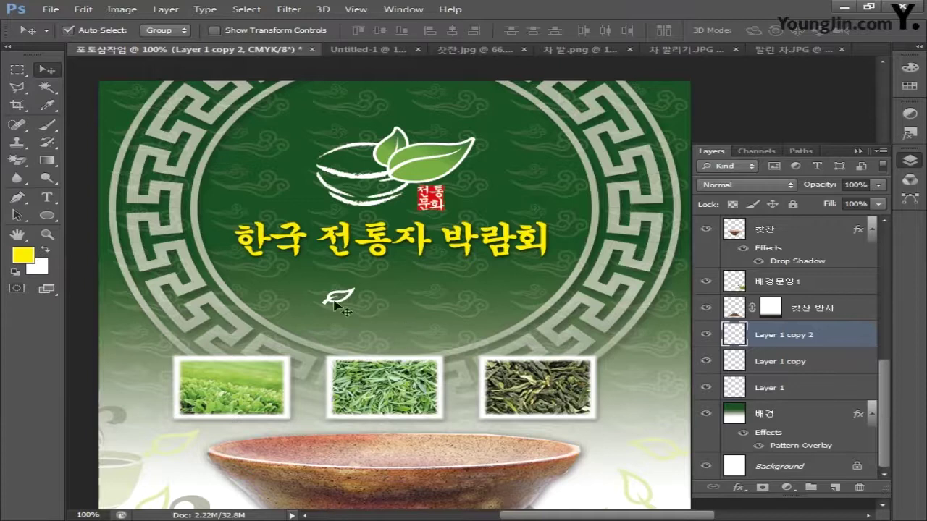
drag(335, 302, 340, 283)
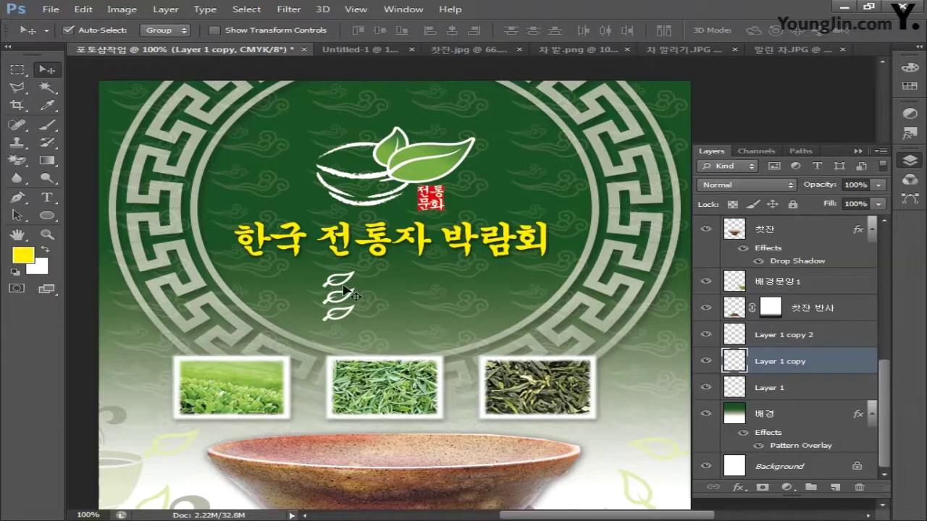
key(Up)
key(Up)
key(Up)
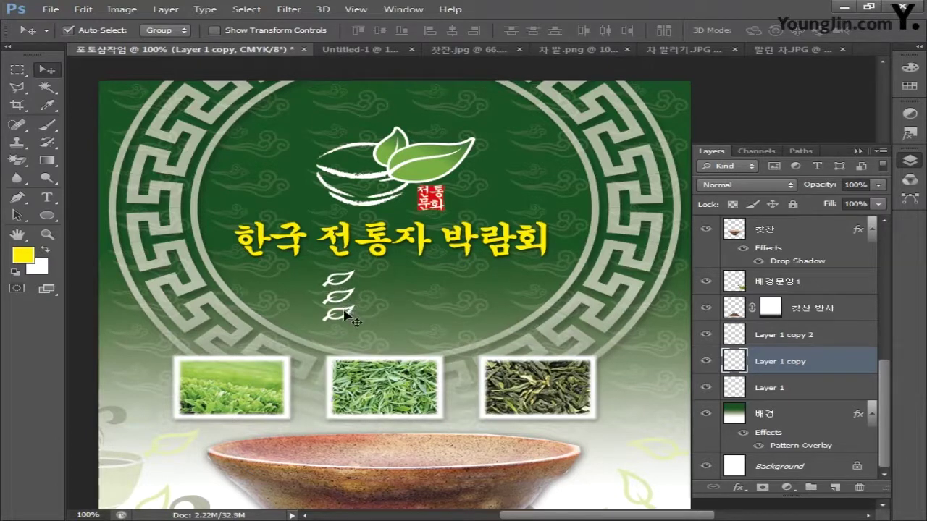
- Transform the three leaf layers together, scaling them down slightly and placing them lower, just above the framed photos
shift+click(807, 385)
shift+click(800, 337)
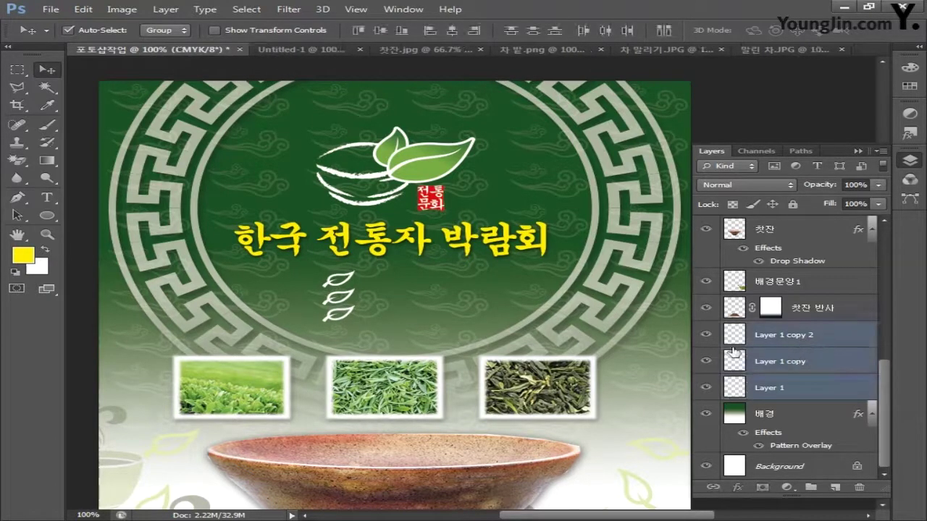
key(ctrl+t)
drag(323, 273, 328, 293)
key(Return)
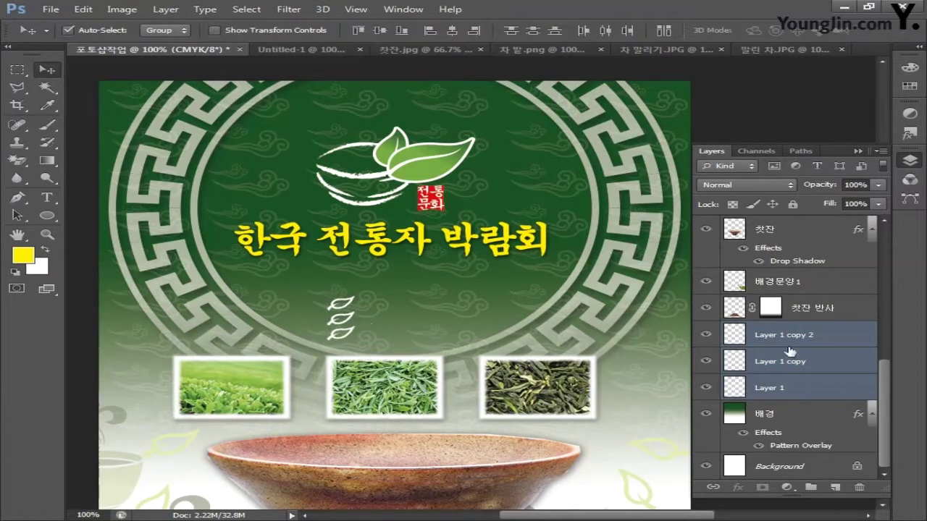
- Merge the three leaf layers into one and rename the merged layer 나뭇잎 아이콘
key(ctrl+e)
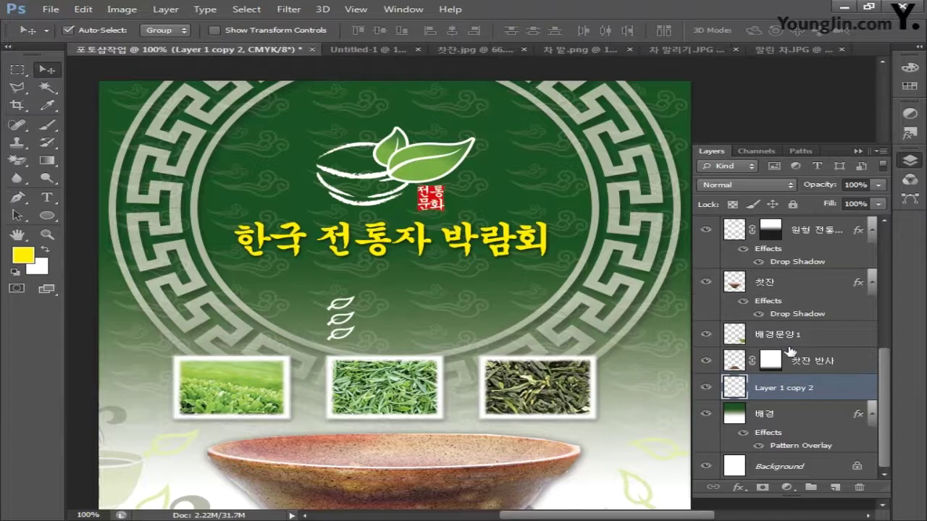
double_click(777, 389)
text(나뭇잎)
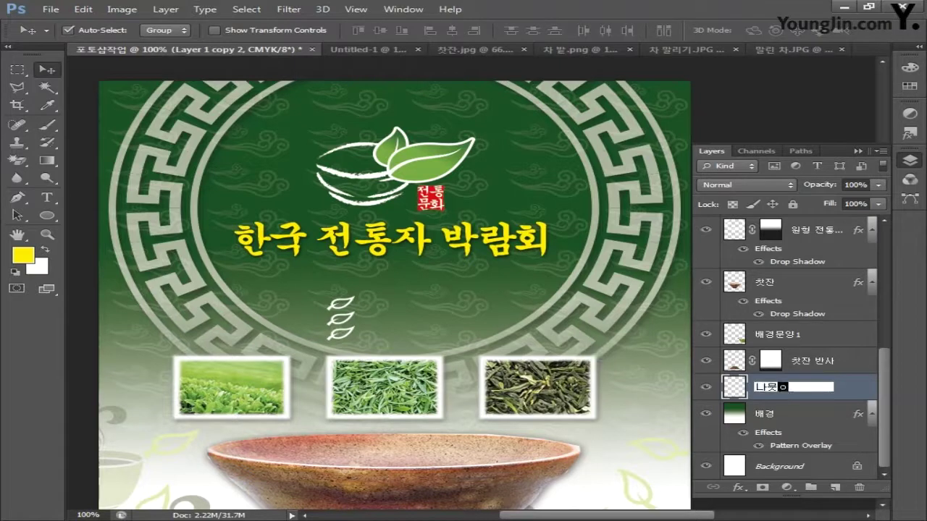
text( 아이콘)
key(Return)
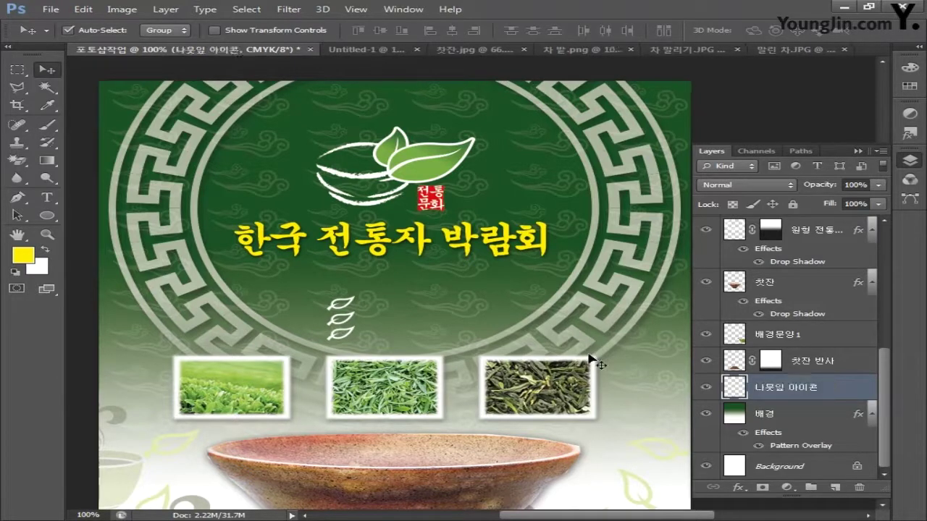
- Check the whole layout against the grid by showing the 그리드 layer, and hide it again
double_click(18, 235)
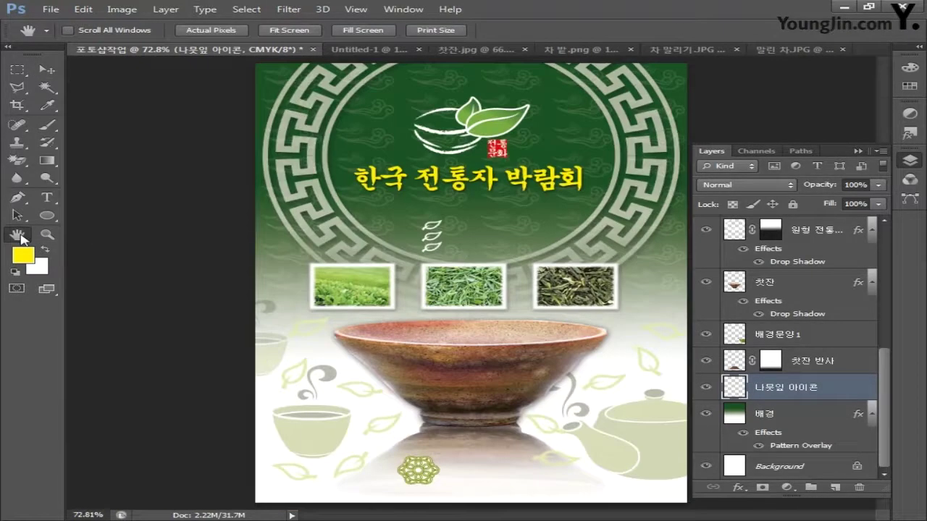
click(47, 69)
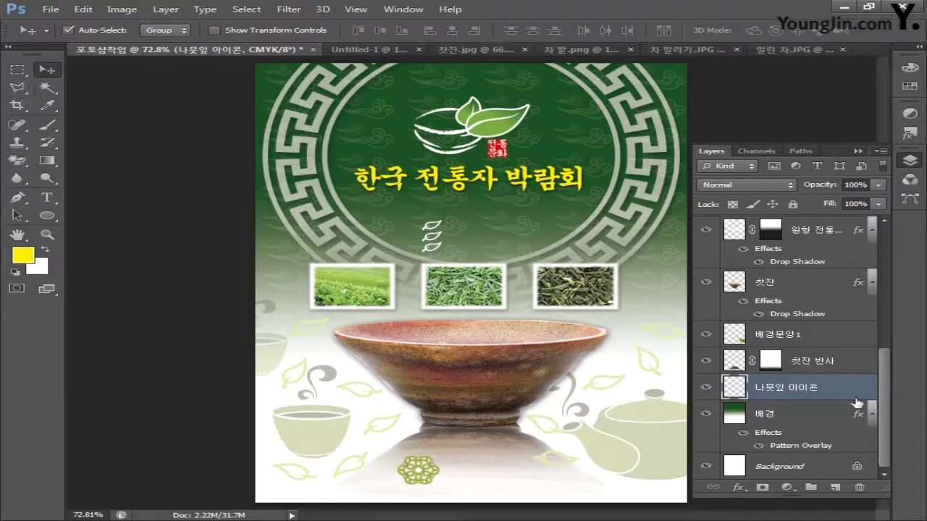
drag(883, 407, 884, 283)
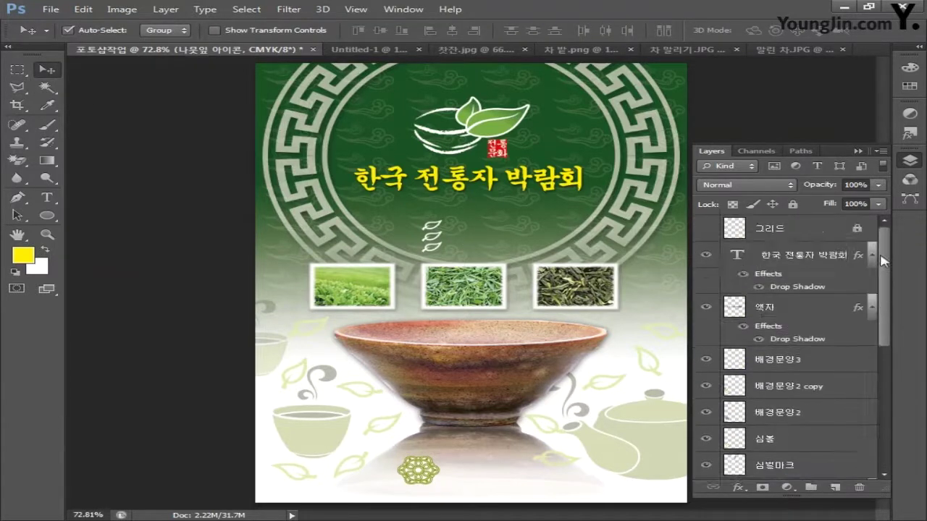
click(705, 230)
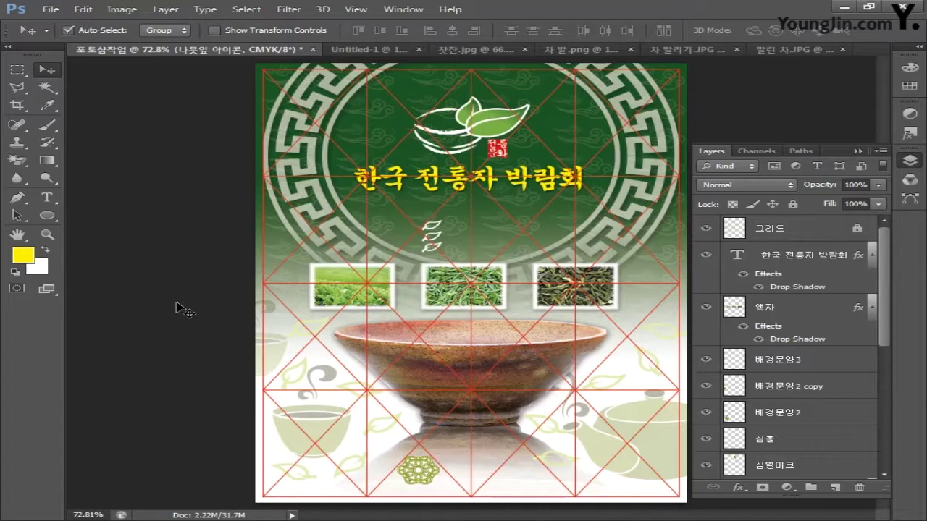
click(707, 229)
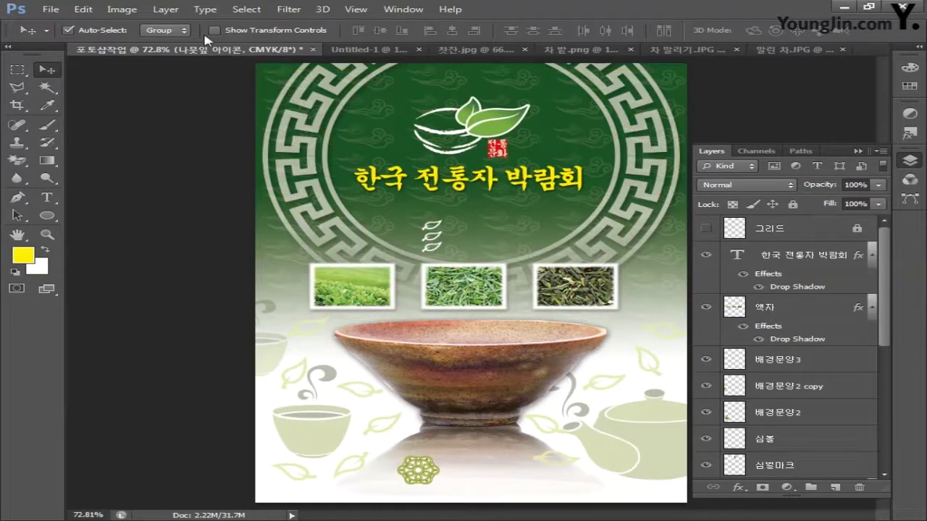
- Convert the document's color mode to RGB Color without flattening the layers
click(124, 10)
mouse_move(197, 26)
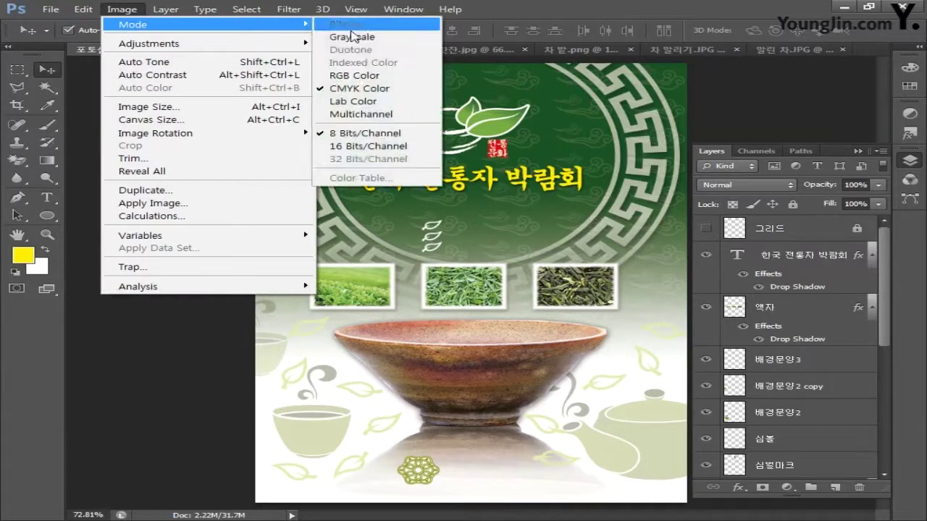
click(350, 75)
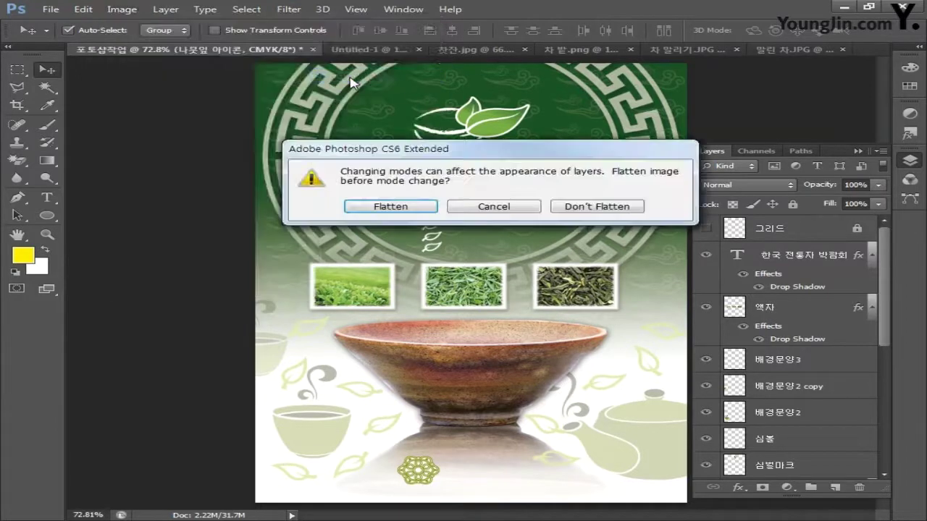
click(606, 209)
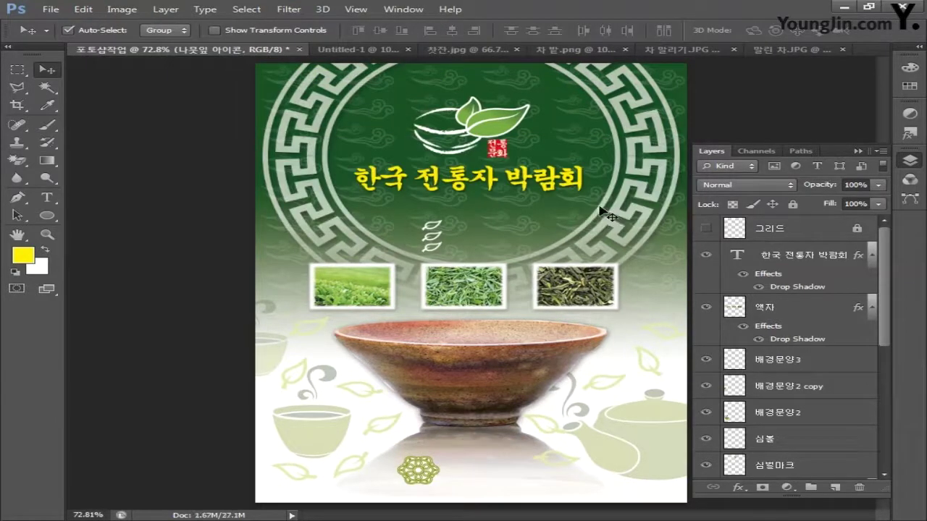
- Save a JPEG copy of the layout named 01 in the 제공소스 folder at quality 12 (Maximum)
click(51, 9)
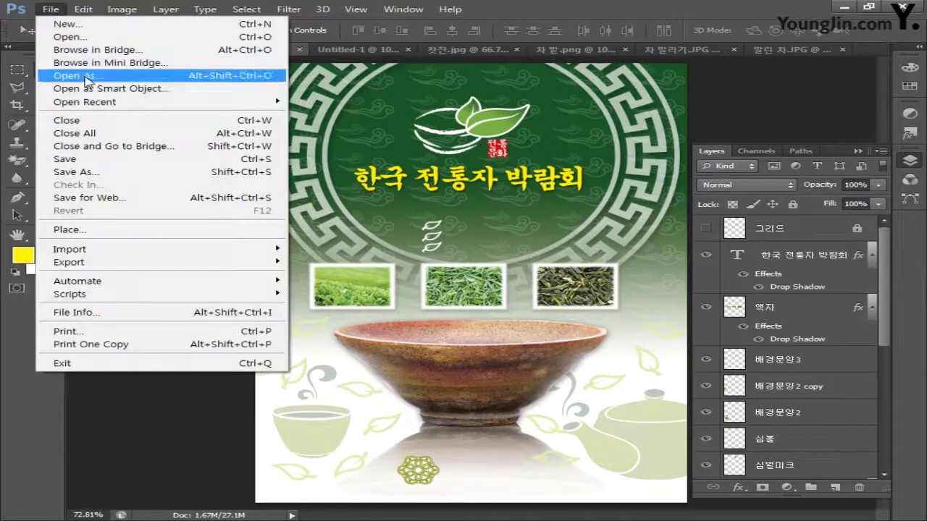
click(102, 172)
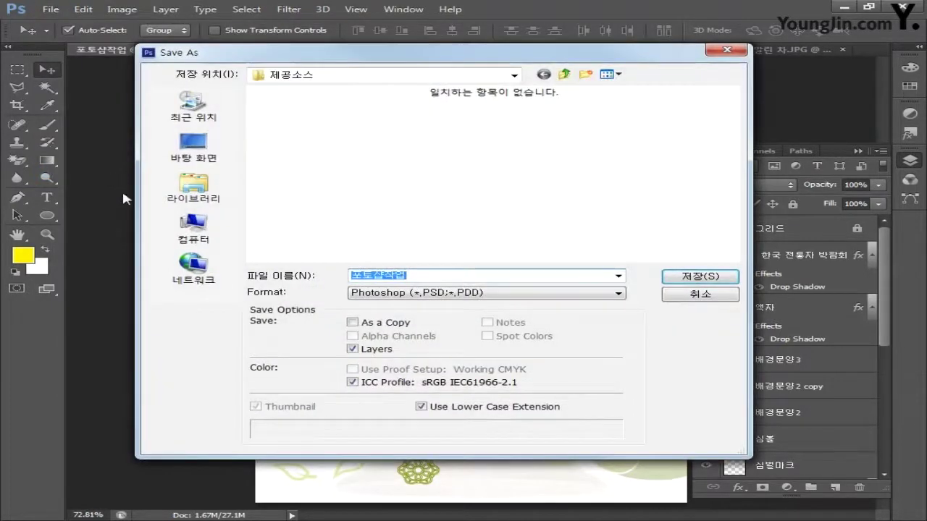
click(398, 292)
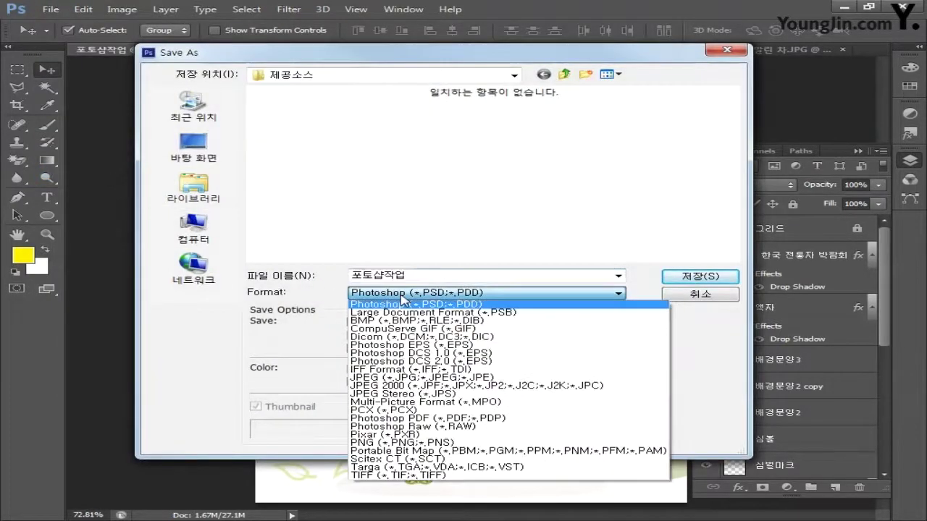
click(413, 378)
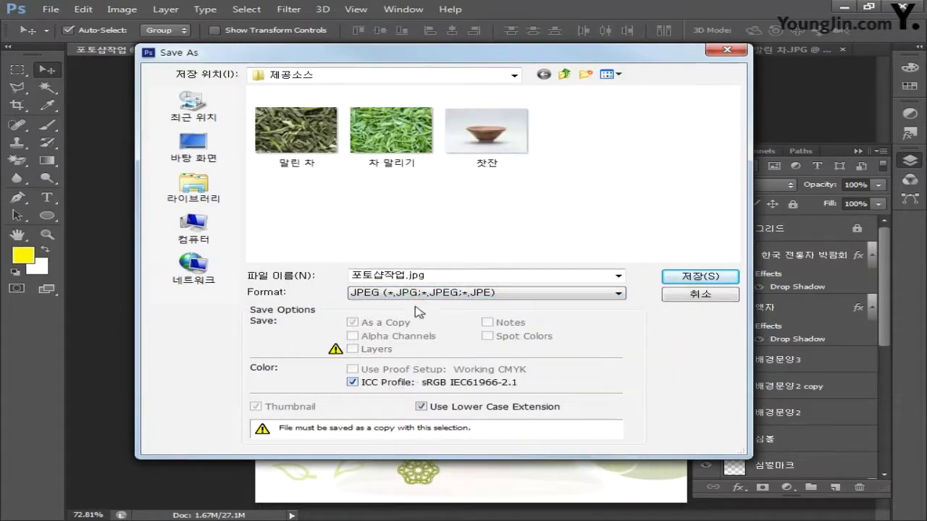
double_click(433, 276)
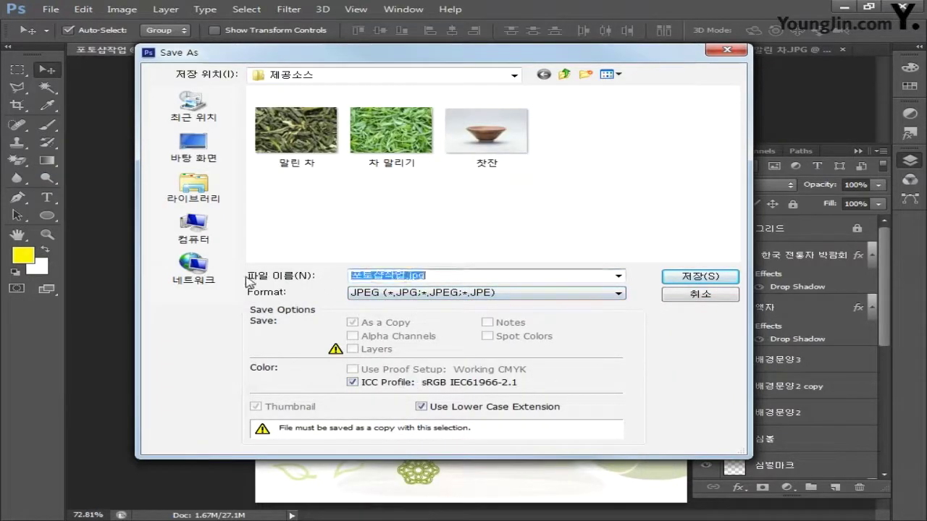
text(01)
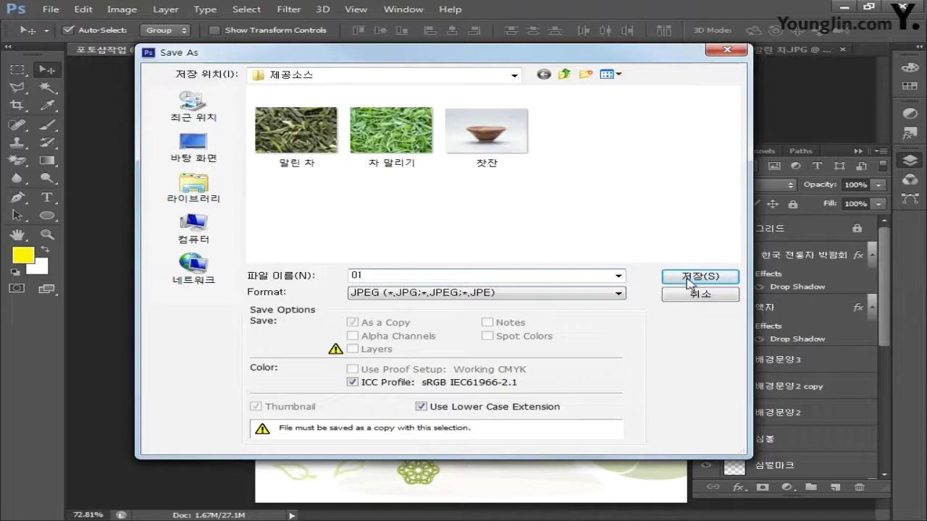
click(688, 280)
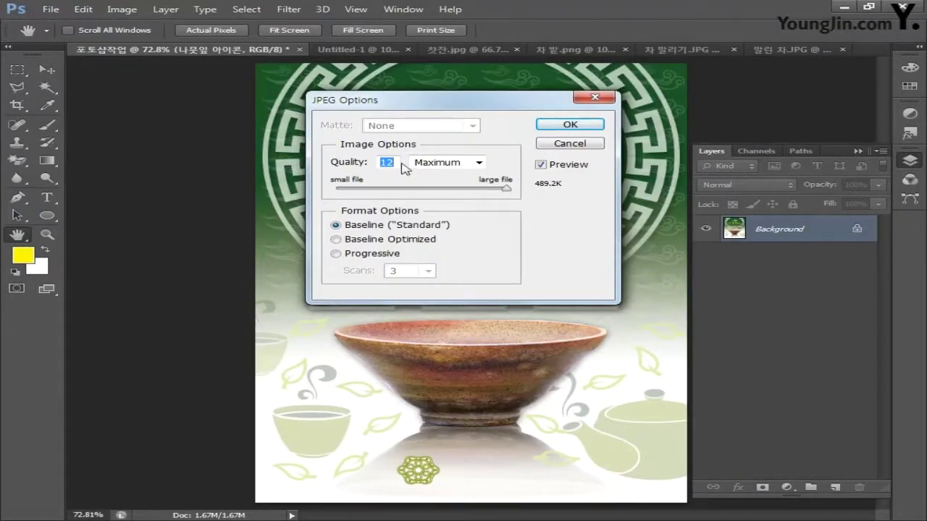
text(12)
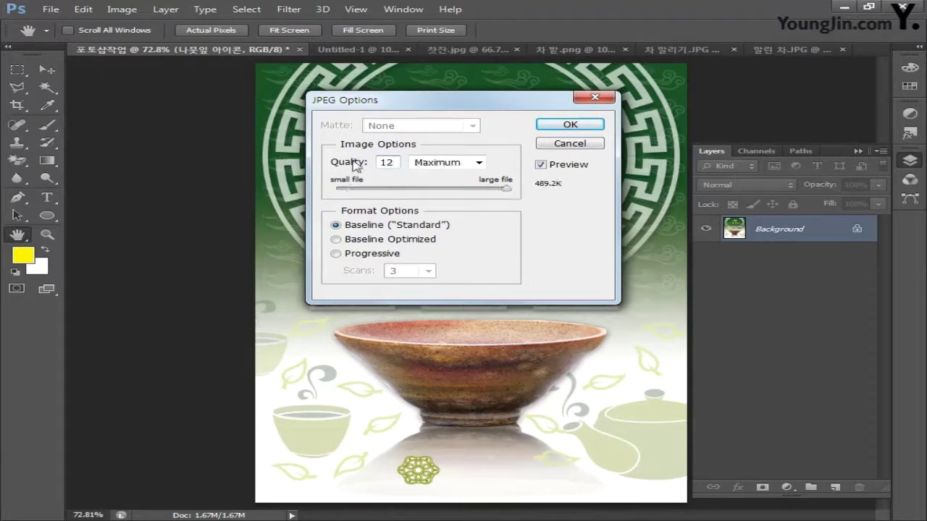
click(565, 128)
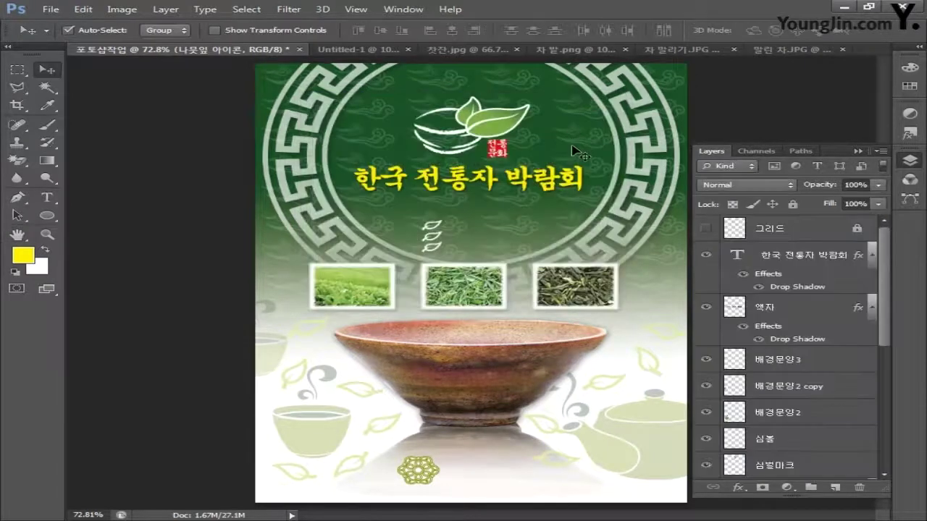